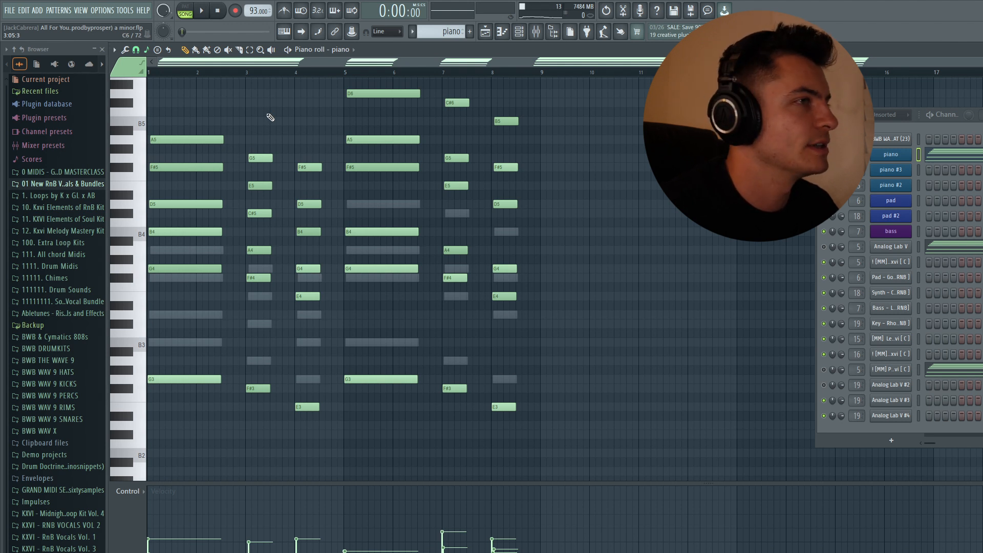
Step: Open the piano channel's Keyscape instrument to view its loaded preset, and close it again
click(895, 156)
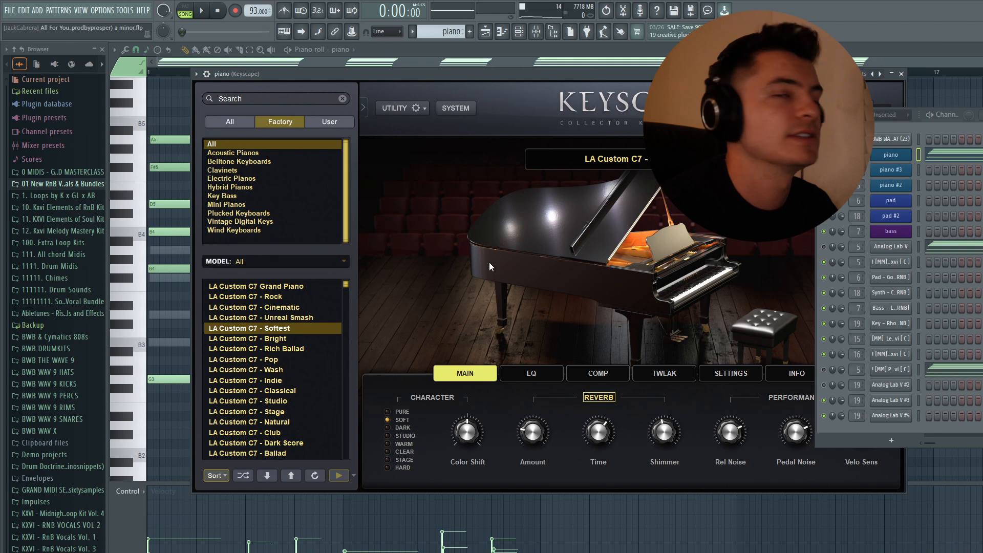
click(901, 74)
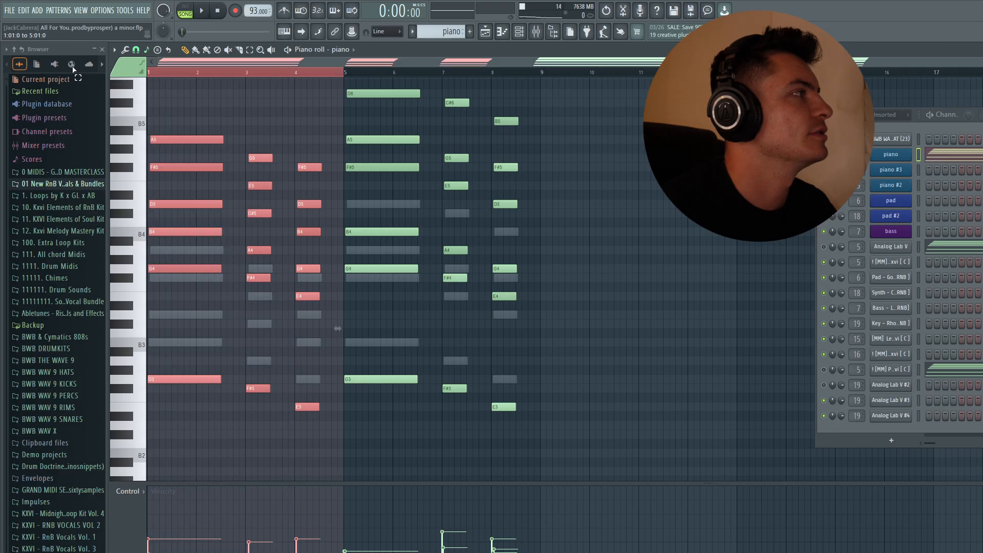
Step: Highlight bars 5 to 8 of the piano part on the timeline and clear the selection
scroll(410, 102, up, 2)
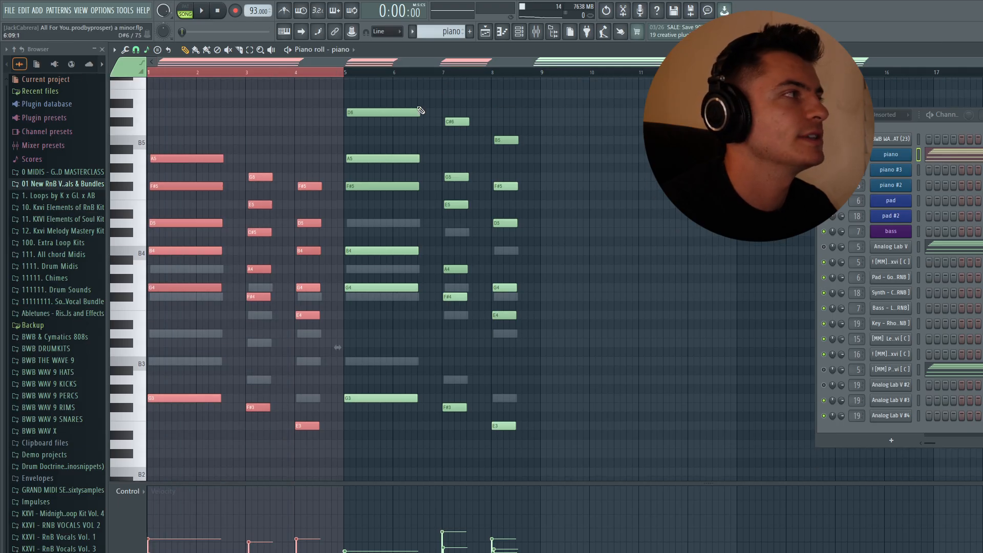
drag(344, 72, 541, 77)
ctrl+click(597, 128)
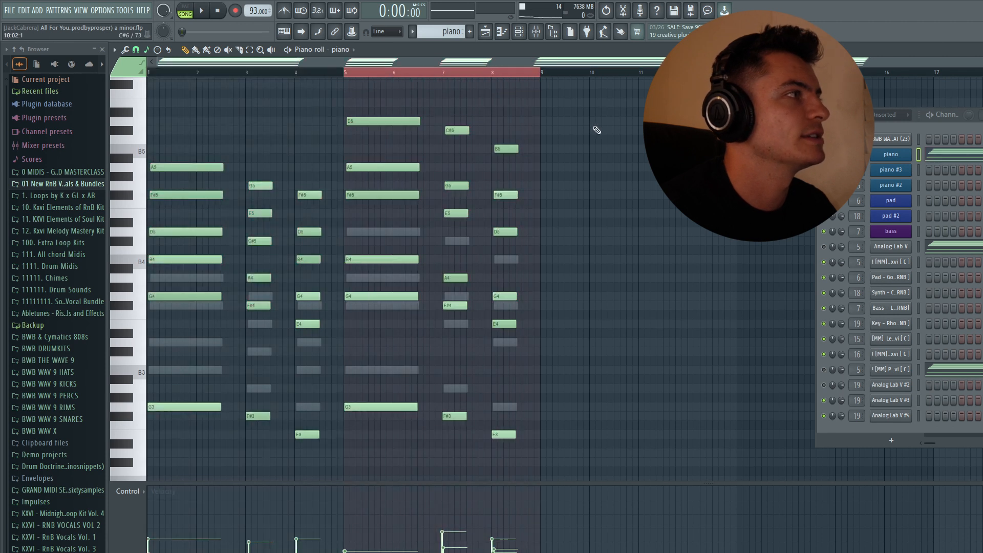
ctrl+click(550, 164)
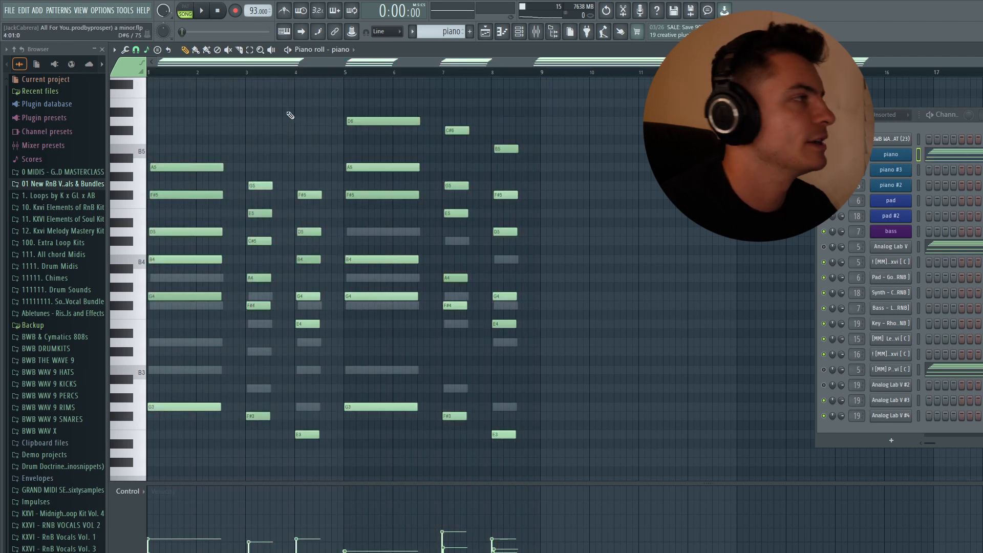
scroll(278, 115, down, 2)
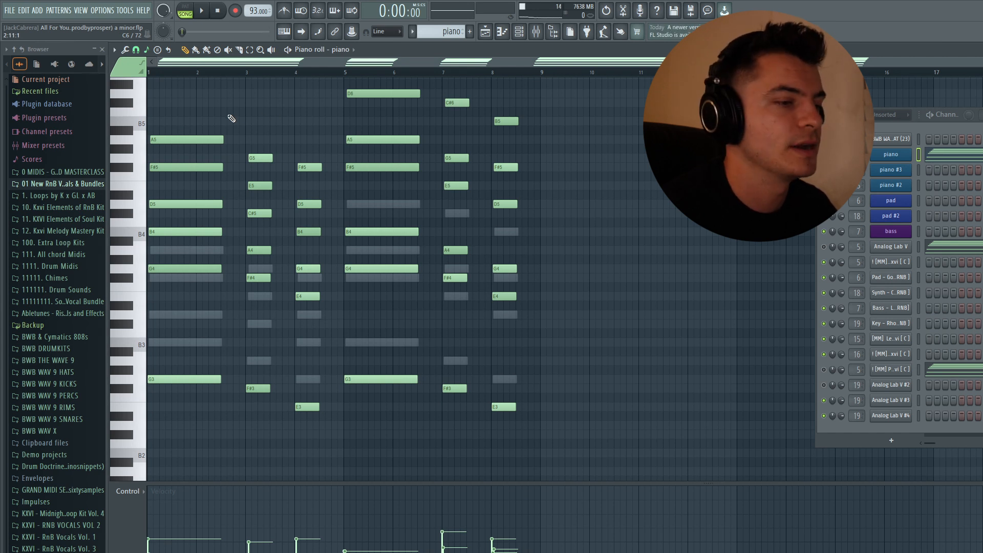
Step: Highlight the upper notes of the chords at bars 1, 3 and 4 in turn, and clear the selection
mouse_move(191, 281)
mouse_down()
mouse_move(210, 190)
mouse_move(210, 116)
mouse_up()
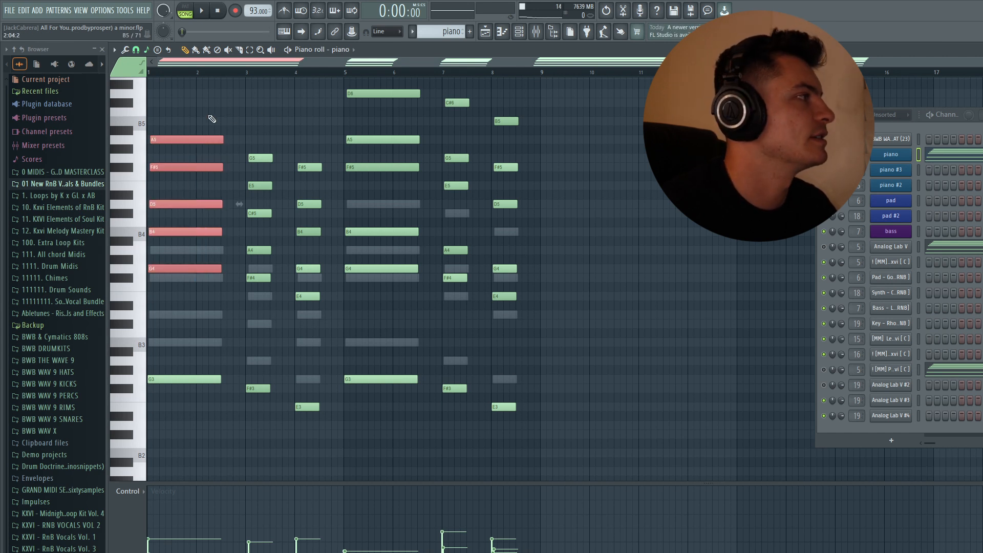
ctrl+click(210, 116)
drag(260, 290, 279, 155)
drag(312, 319, 330, 157)
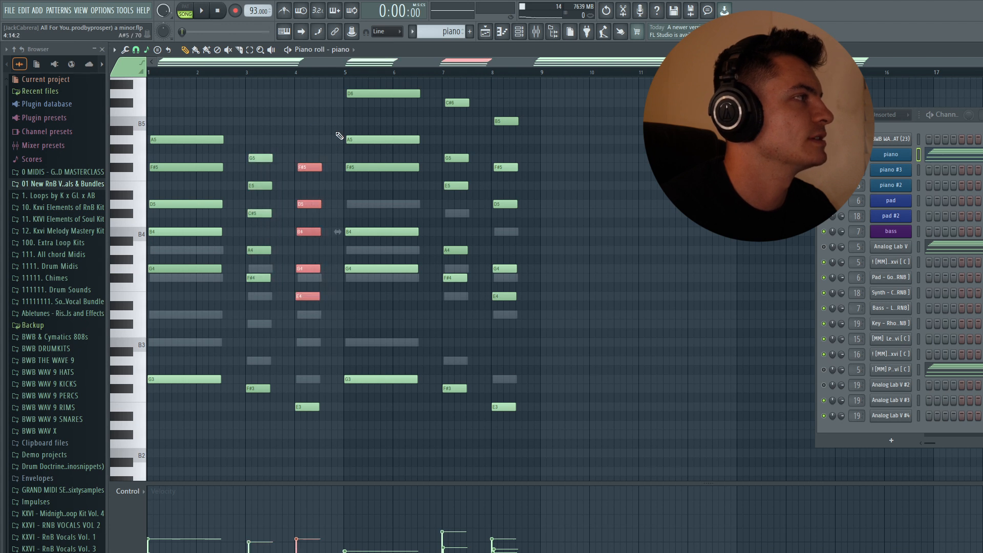
ctrl+click(335, 132)
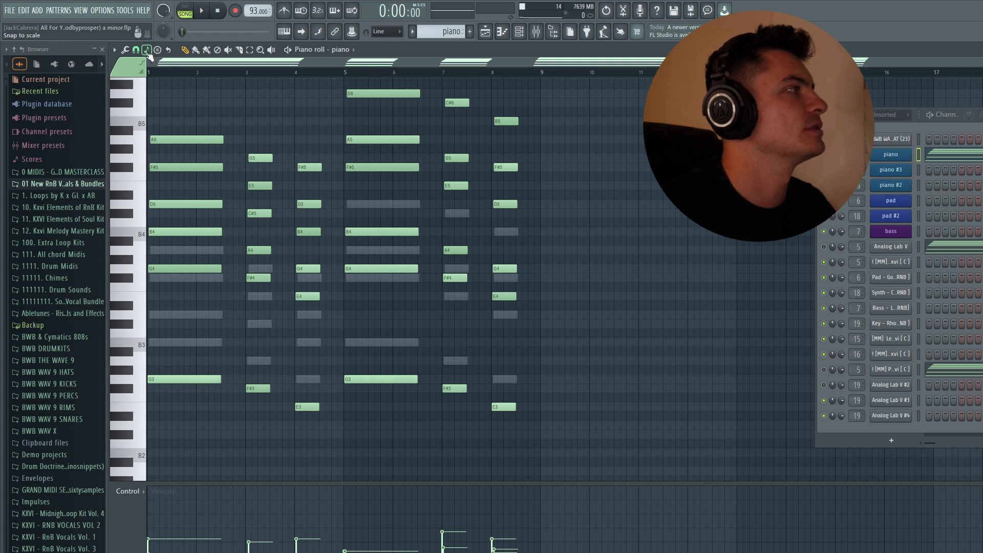
Step: Audition a short note just before bar 3, moving it through B4, C#5, F#5, G5 and A5, and delete it
click(228, 232)
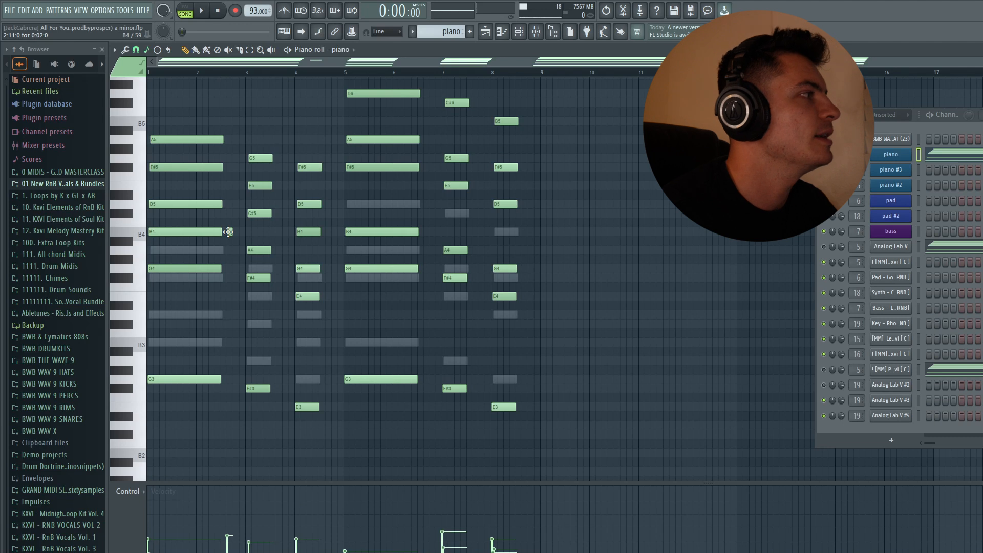
click(235, 213)
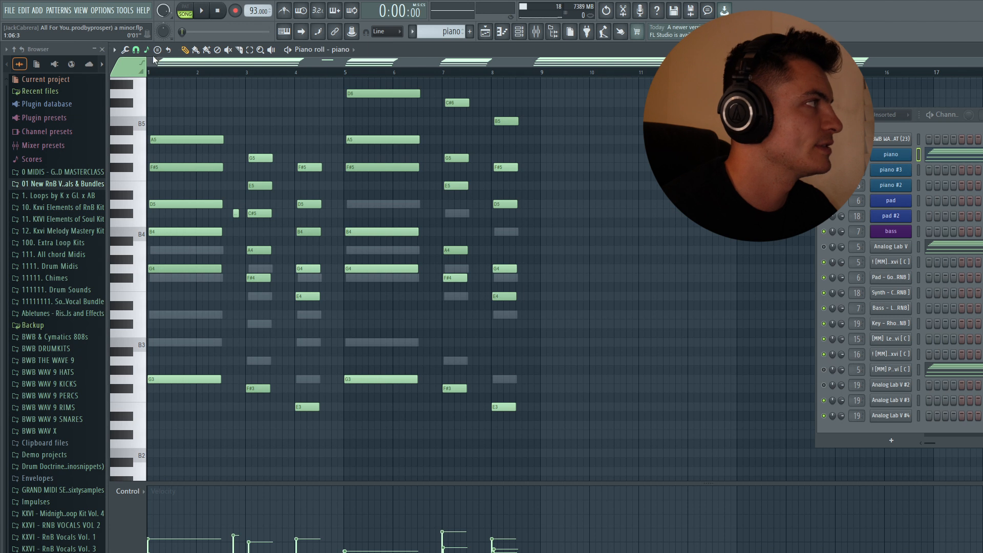
mouse_move(235, 213)
mouse_down()
mouse_move(237, 158)
mouse_move(235, 233)
mouse_up()
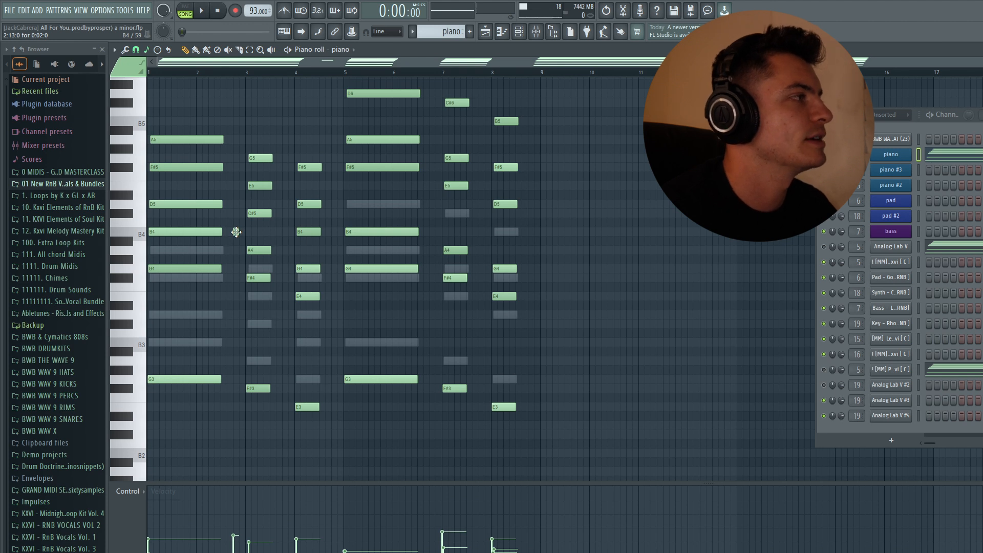
drag(236, 232, 235, 213)
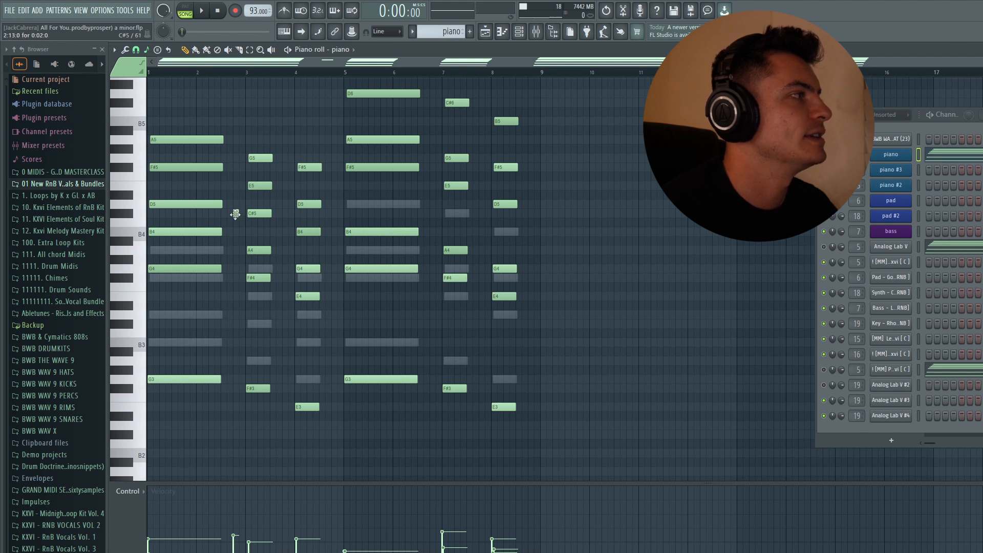
drag(235, 214, 237, 167)
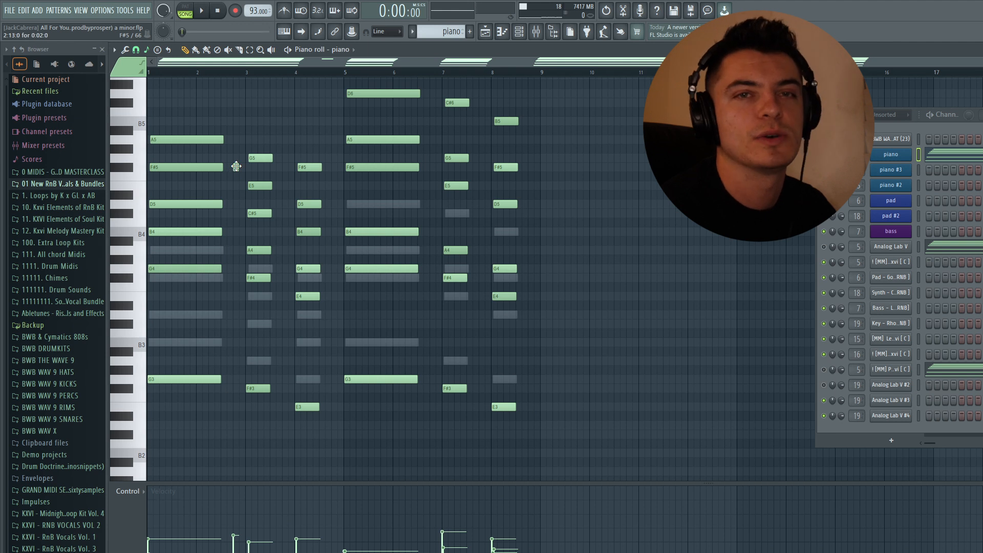
mouse_move(235, 166)
mouse_down()
mouse_move(239, 157)
mouse_move(207, 159)
mouse_move(236, 158)
mouse_up()
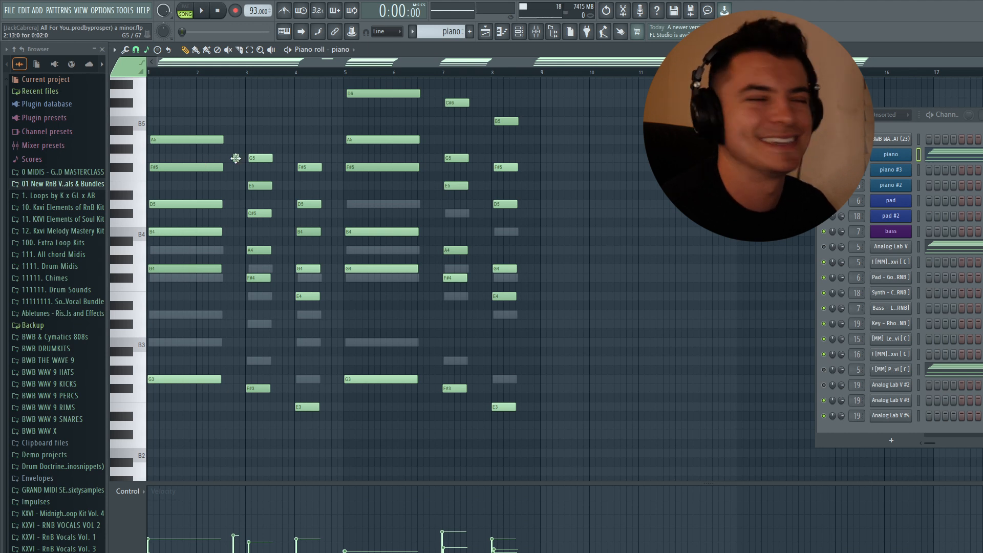
drag(238, 160, 236, 133)
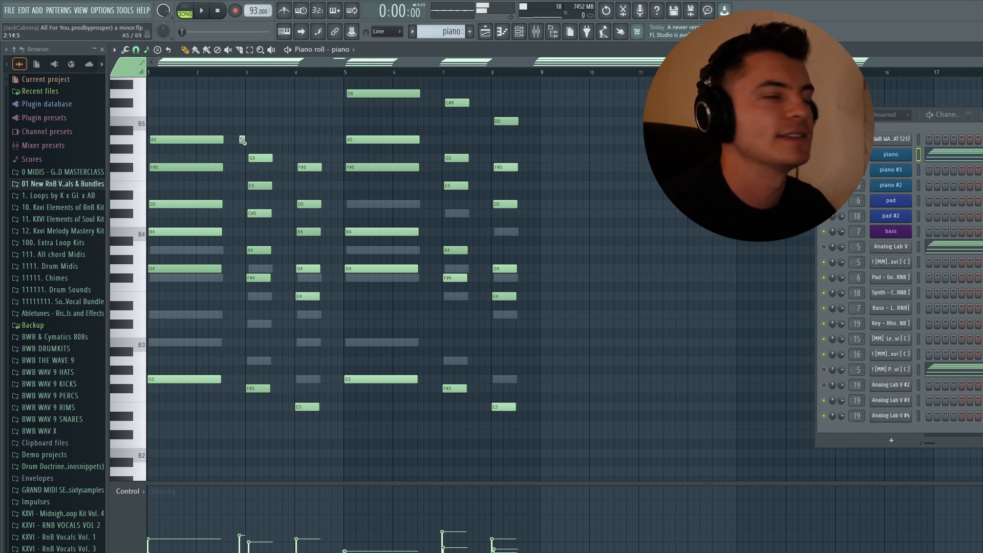
right_click(241, 139)
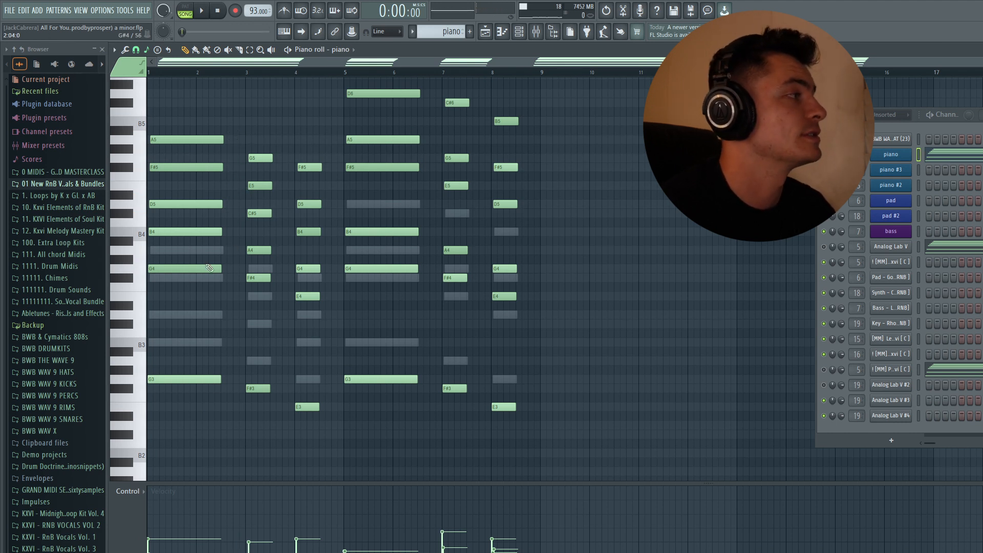
Step: Audition the first chord's upper notes from G4 up to A5 and try an extra C#6 note above them
drag(194, 97, 181, 266)
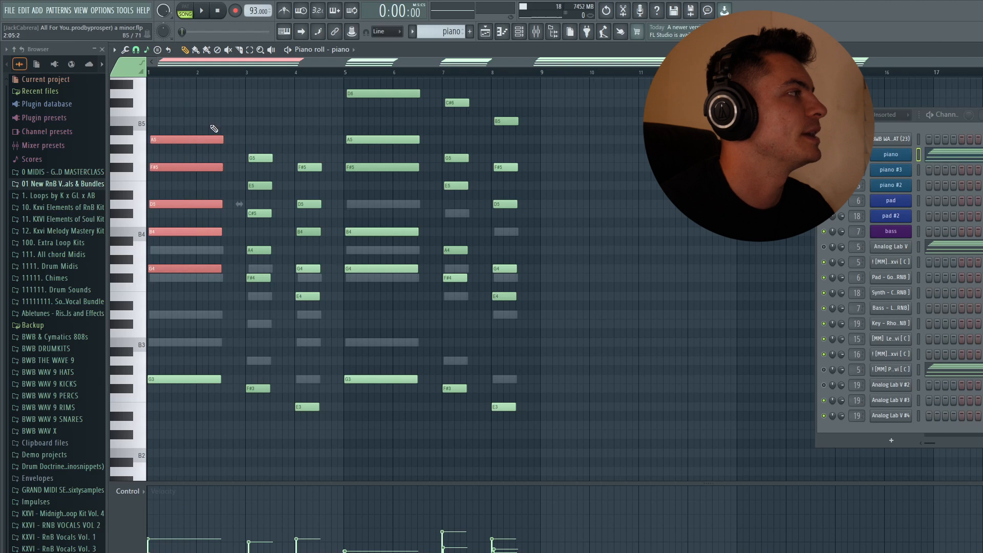
ctrl+click(212, 127)
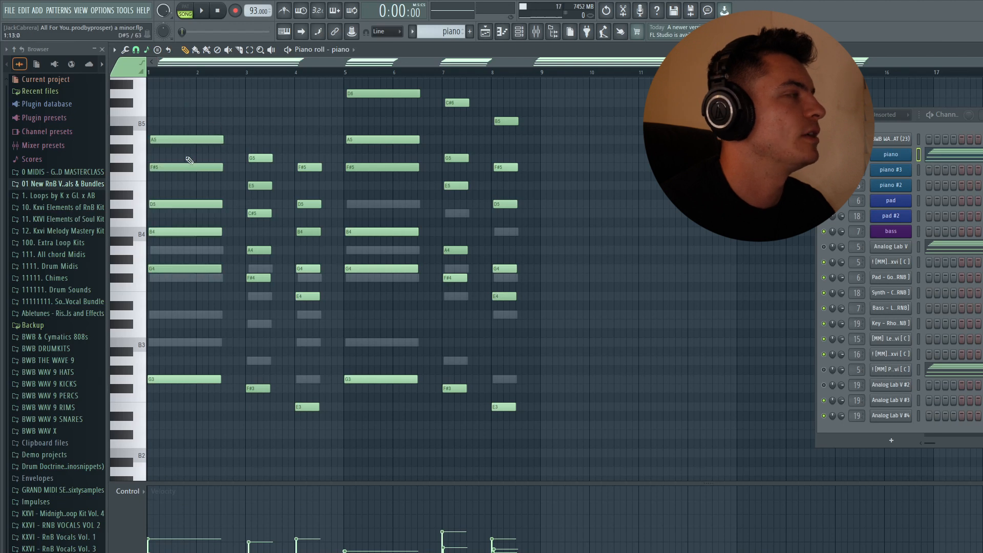
click(158, 269)
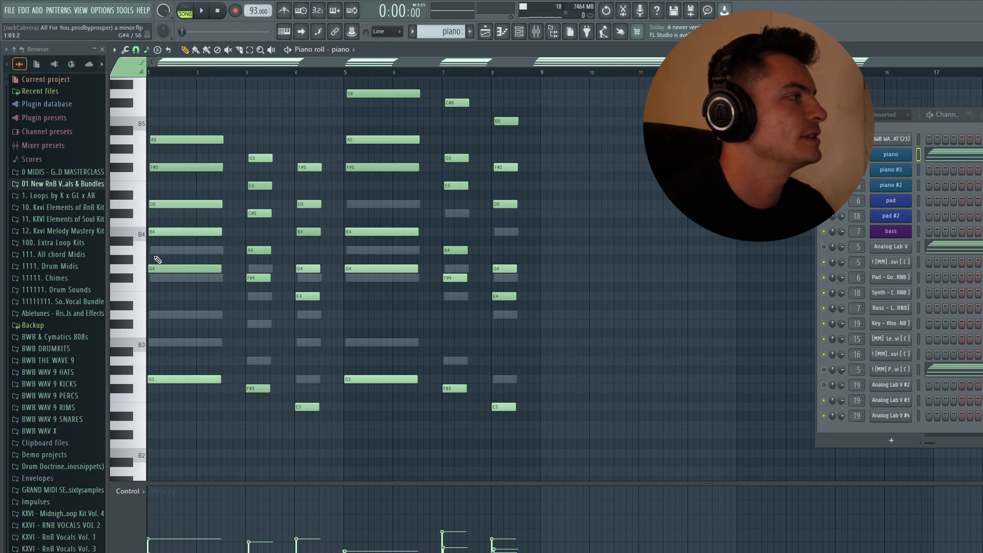
click(150, 250)
drag(147, 244, 149, 196)
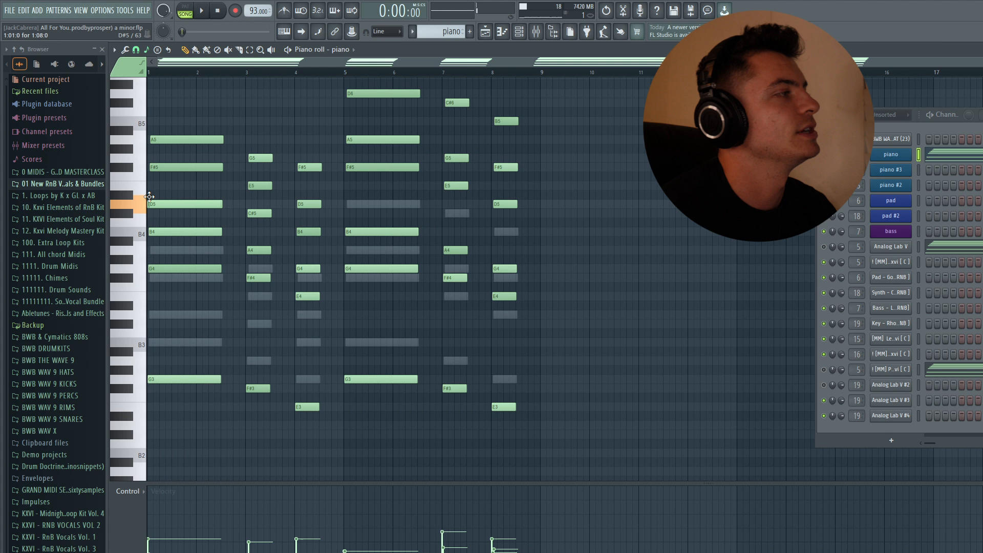
drag(148, 196, 150, 165)
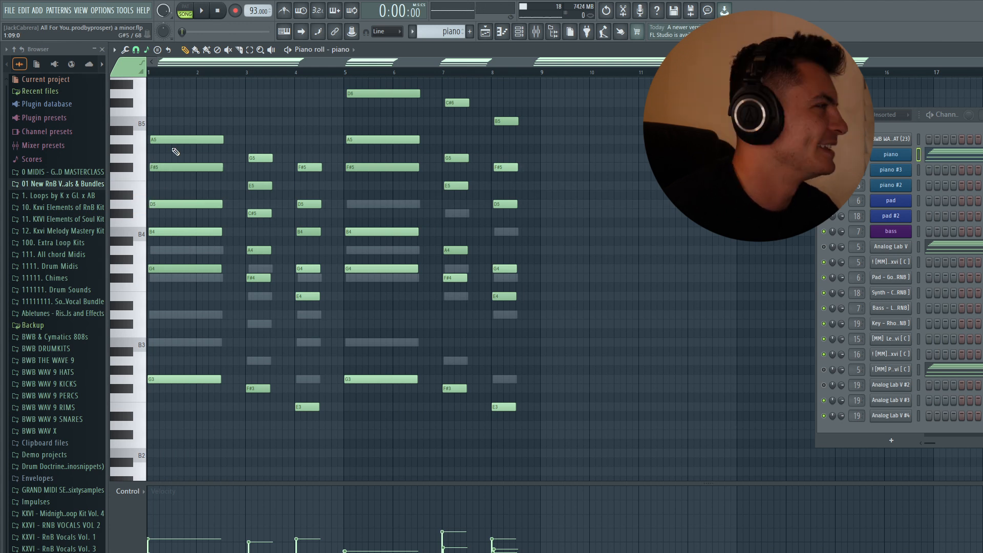
ctrl+drag(176, 265, 149, 132)
ctrl+click(191, 153)
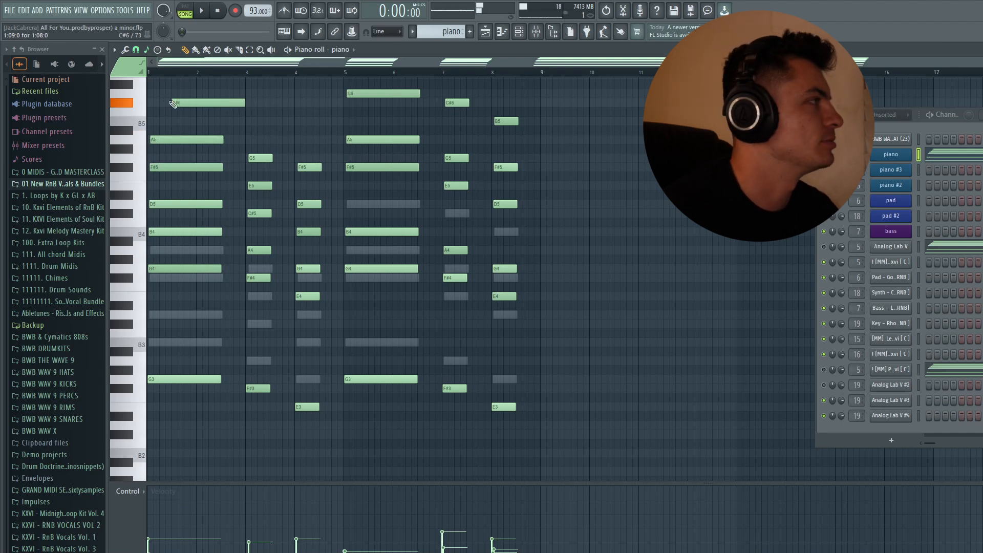
Step: Copy the first chord's five upper notes, G4 to A5, to the start of bar 3
ctrl+drag(186, 298, 204, 83)
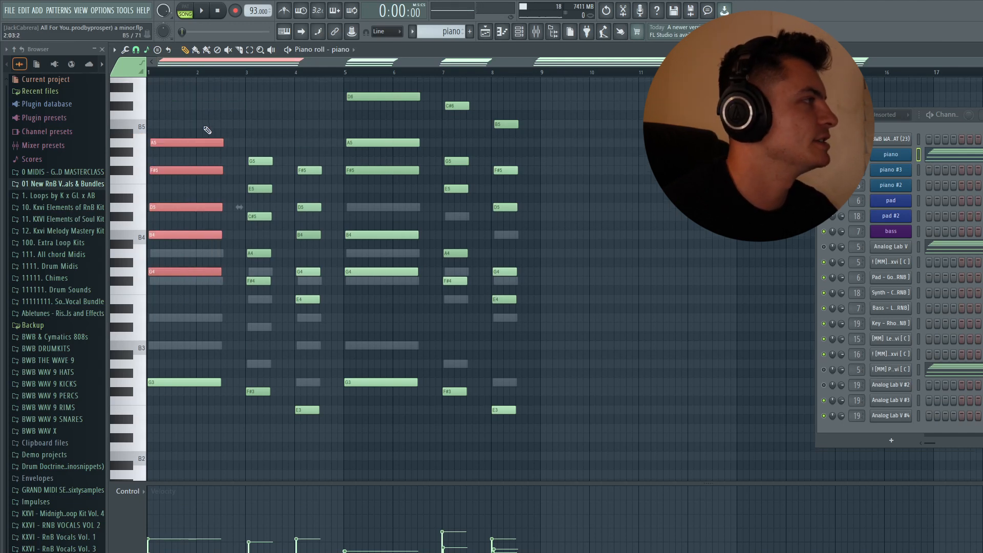
ctrl+drag(204, 129, 182, 300)
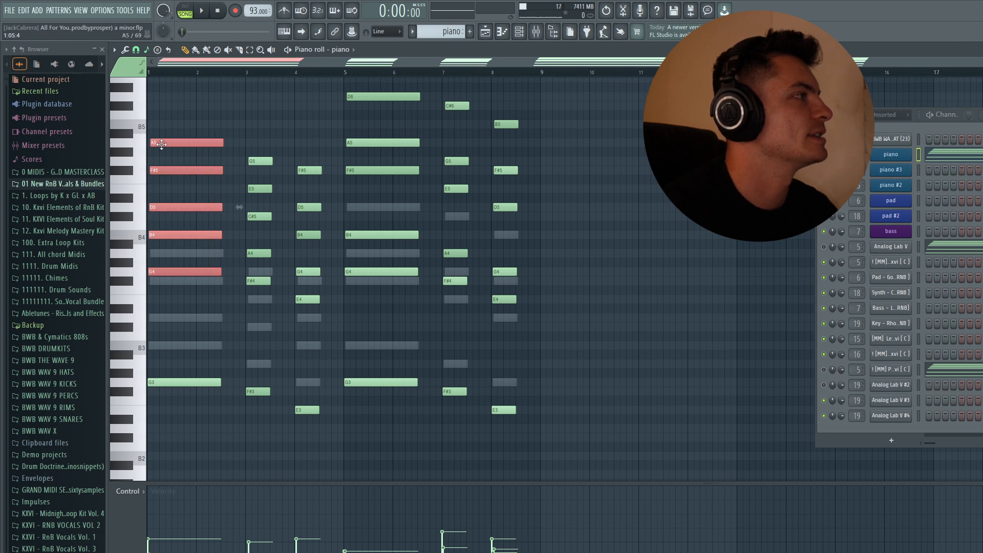
shift+drag(161, 143, 259, 143)
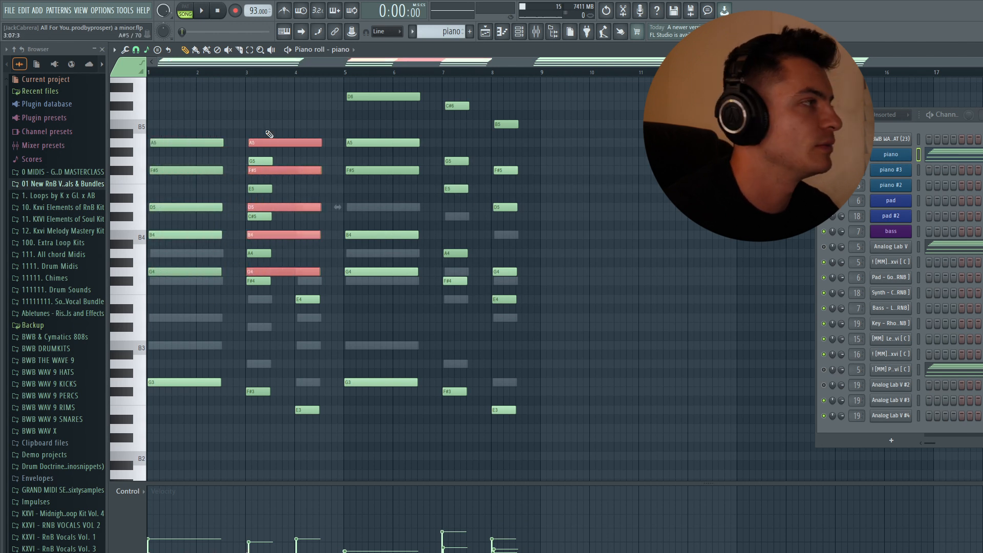
Step: Transpose the copied bar 3 chord down one scale step to F#4–G5 and shorten its notes to half a bar
key(Down)
key(Down)
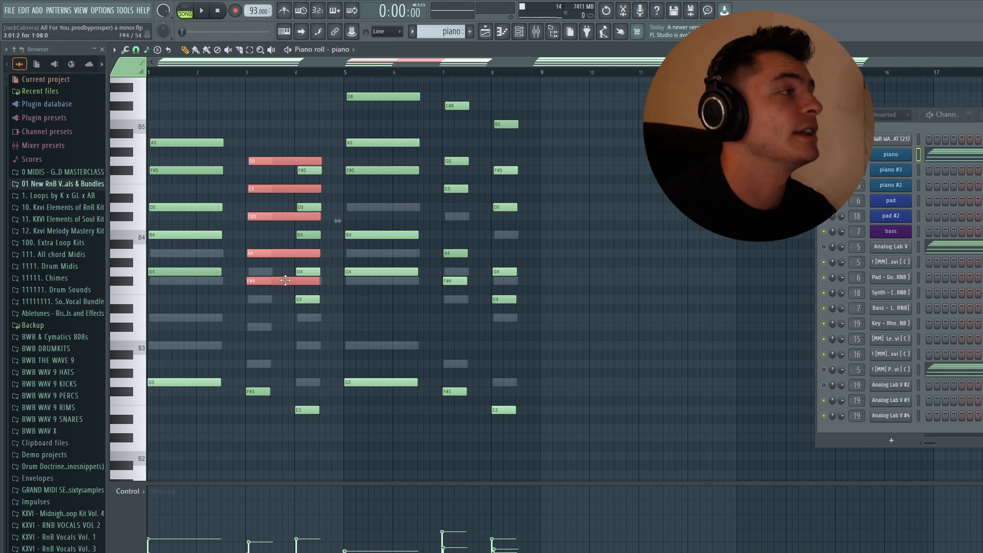
drag(320, 281, 269, 285)
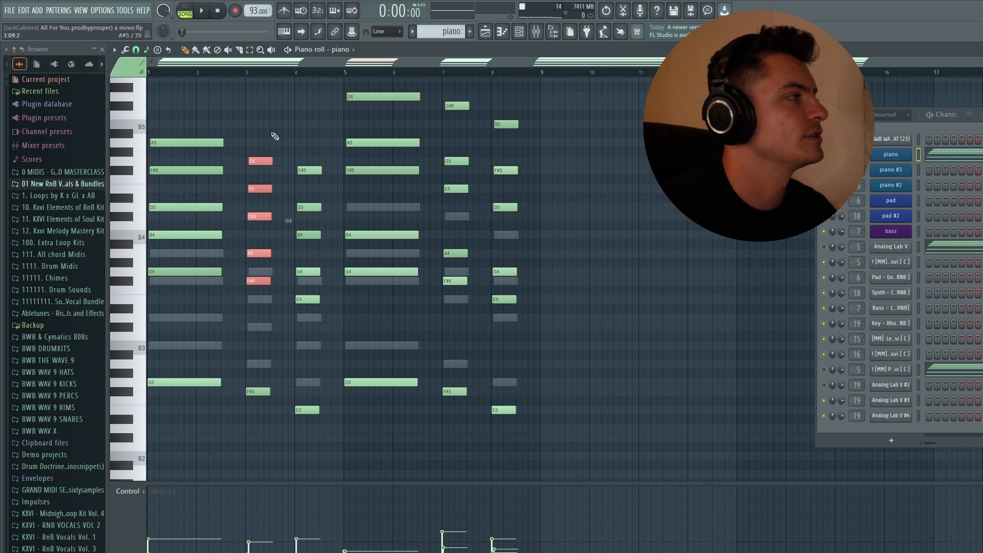
Step: Copy the shortened chord to bar 4, lower it one scale step to E4–F#5, and deselect it
shift+drag(255, 161, 303, 161)
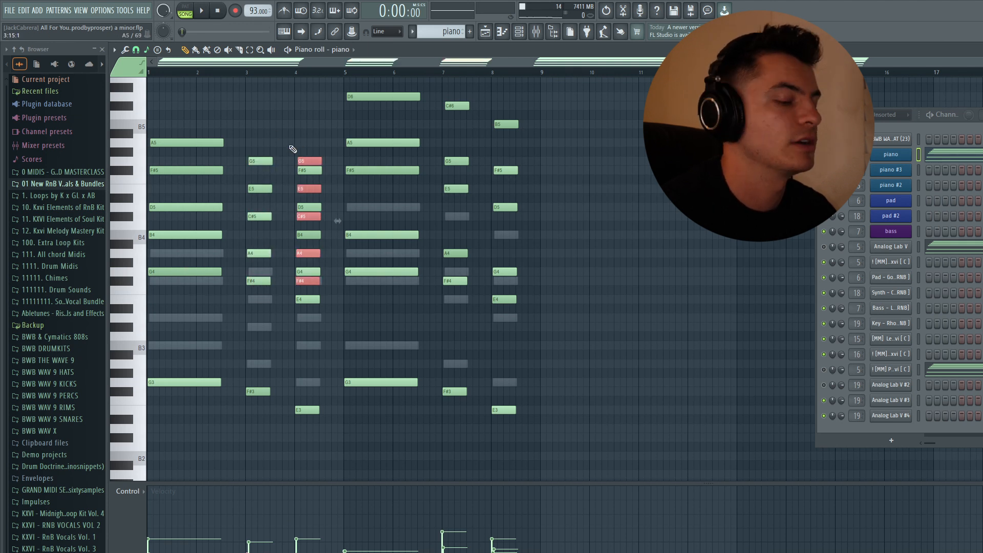
key(shift+Down)
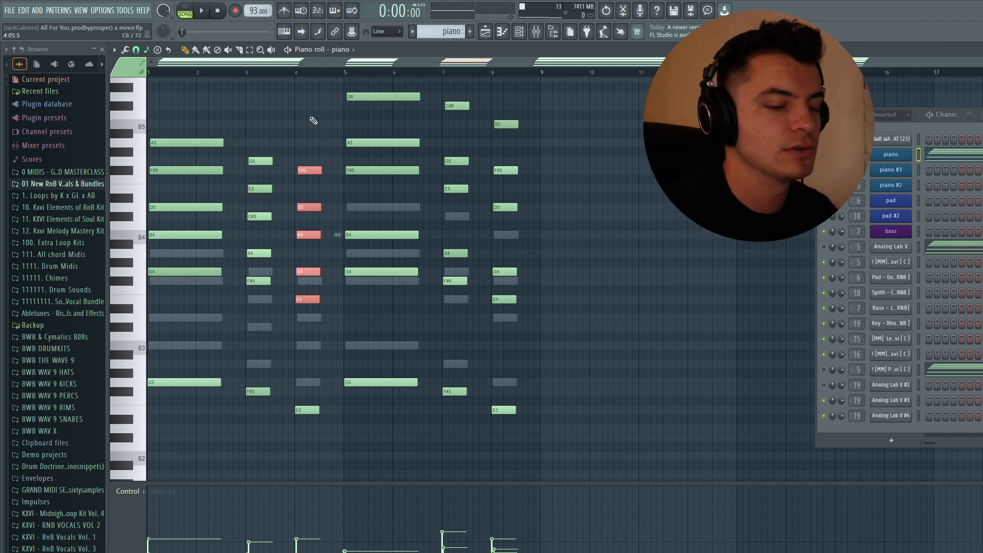
key(ctrl+d)
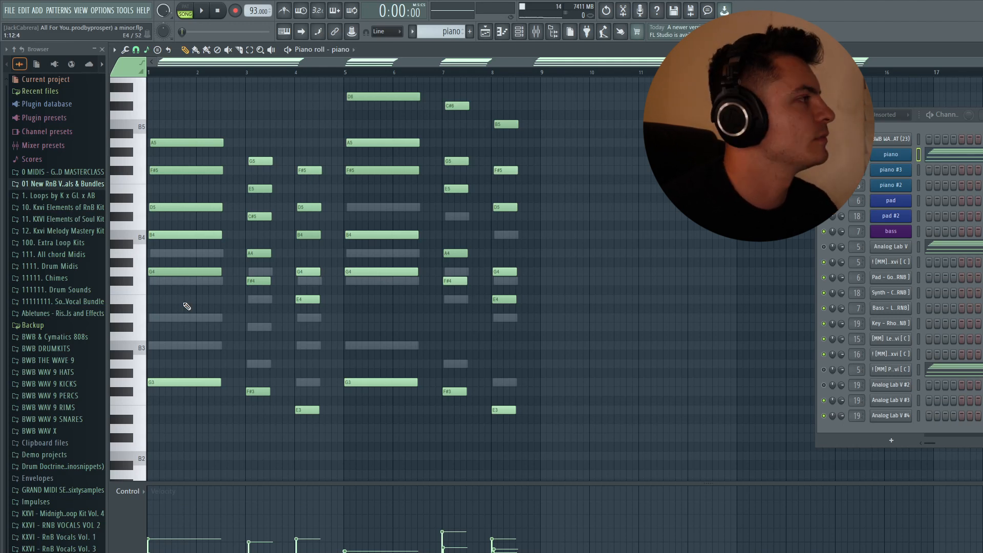
Step: Try the piano roll's snap-to-grid options while examining the note timing of the first chord
drag(180, 303, 224, 95)
right_click(201, 111)
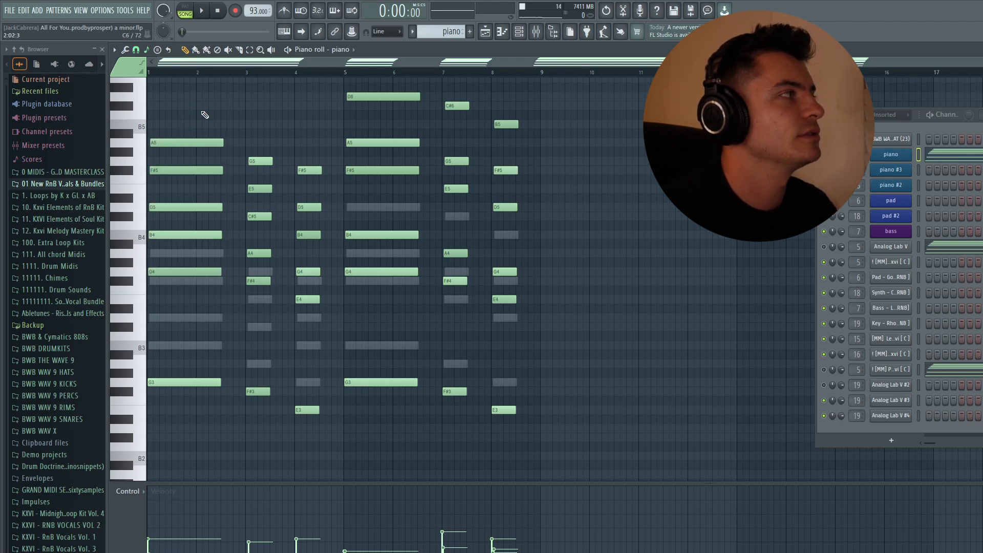
click(136, 50)
click(146, 74)
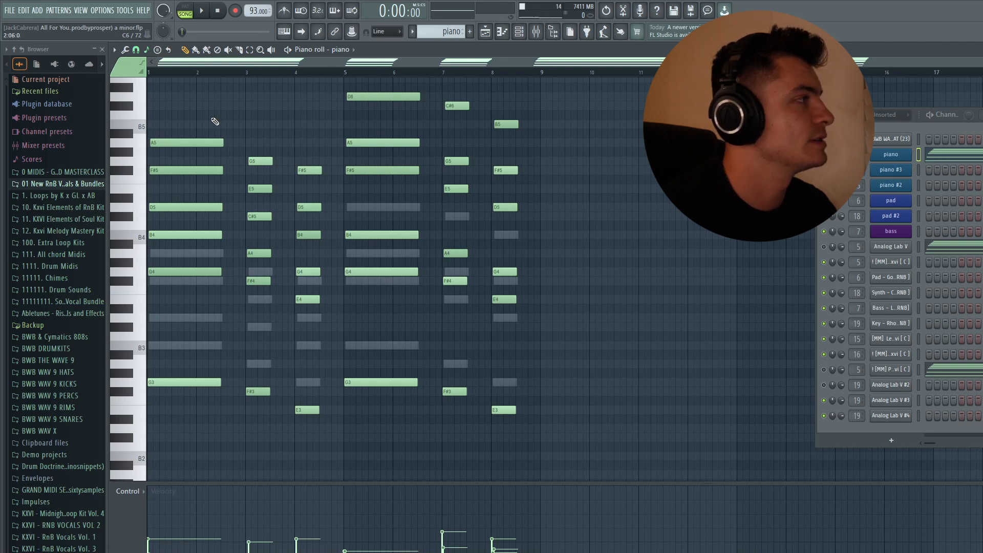
drag(200, 113, 226, 278)
right_click(234, 192)
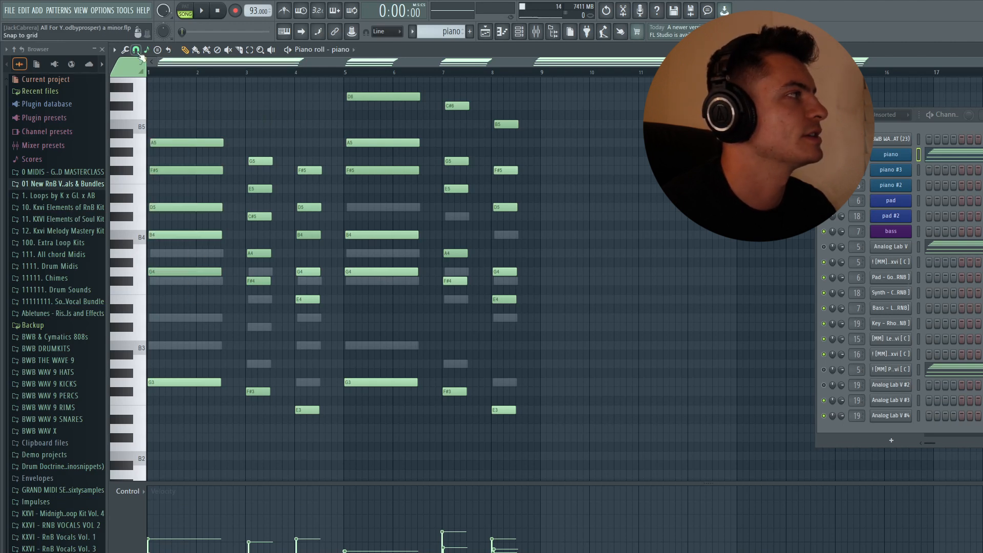
click(137, 50)
click(146, 83)
click(137, 51)
click(146, 75)
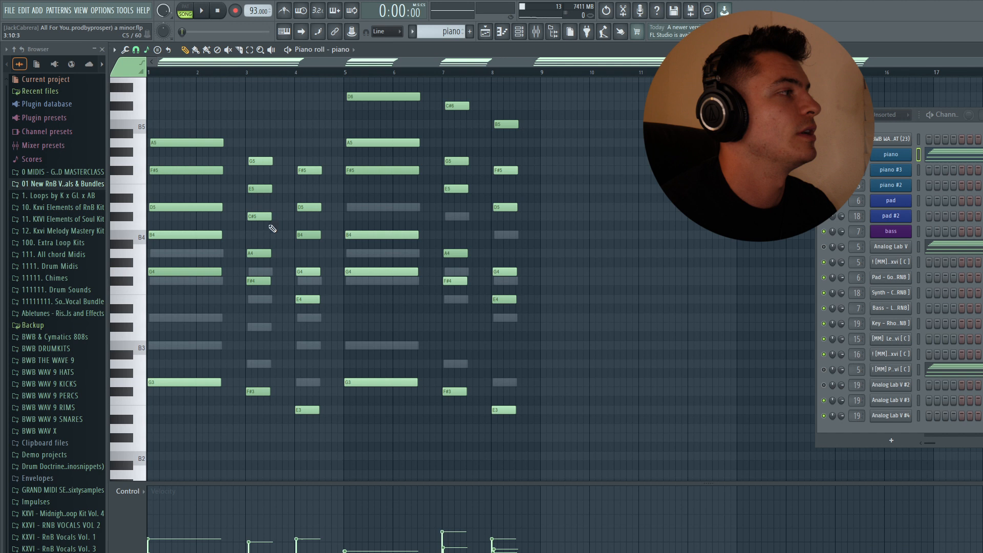
Step: Highlight the first two chords' upper notes and all notes in bars 1–4 to examine the progression
drag(278, 307, 181, 135)
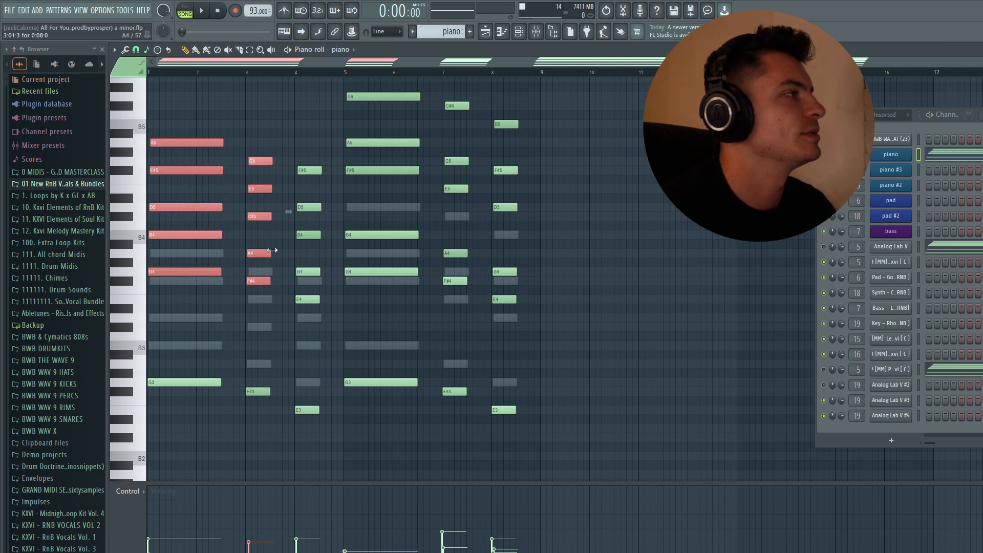
click(281, 117)
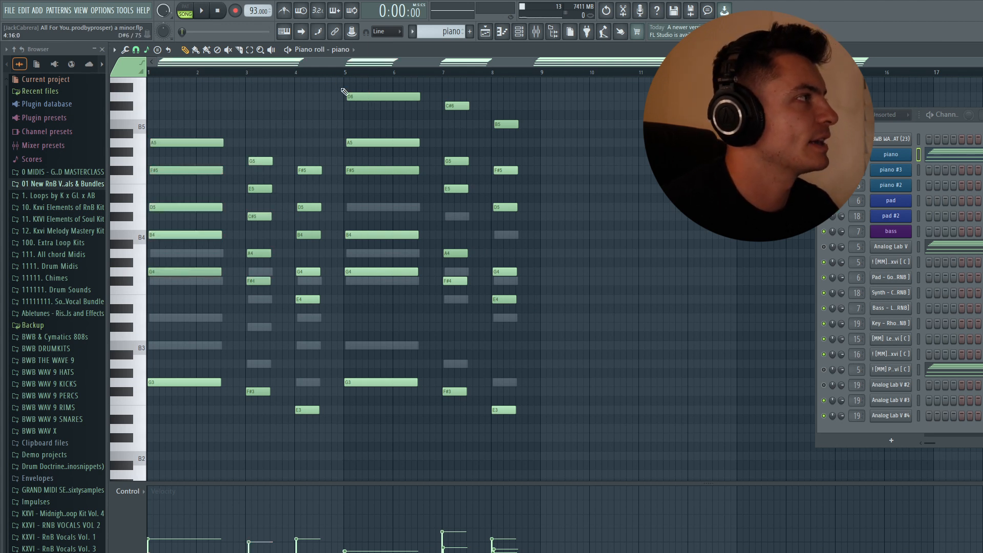
drag(346, 76, 134, 77)
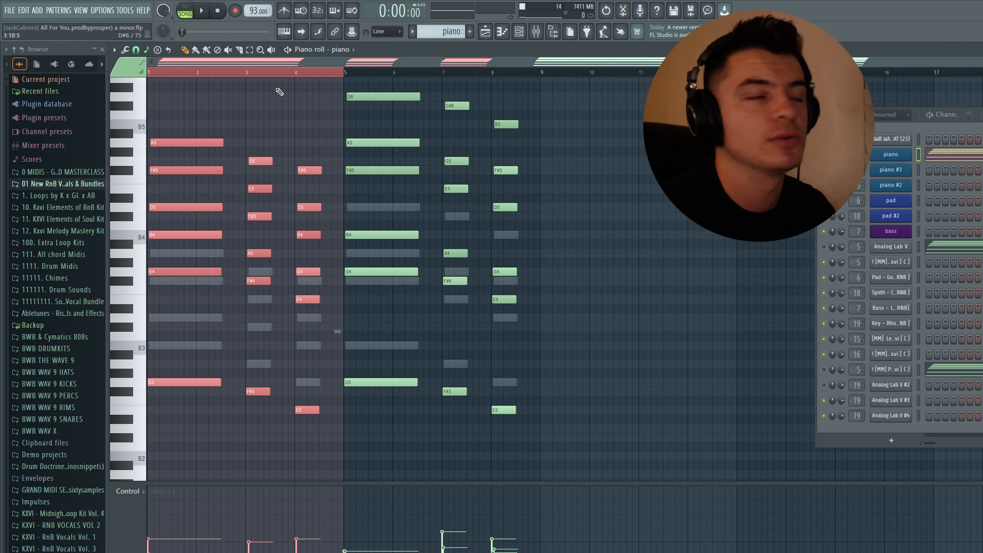
click(280, 92)
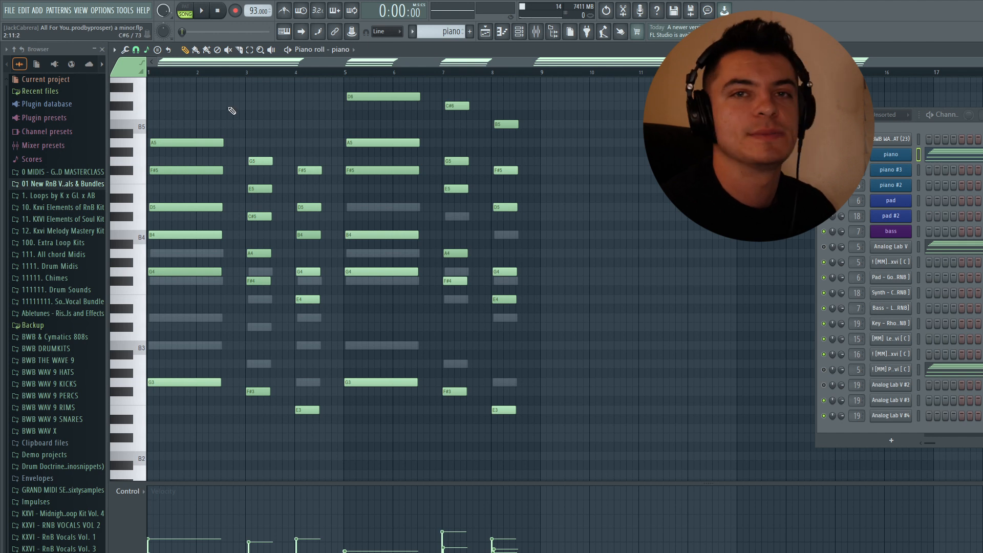
click(248, 74)
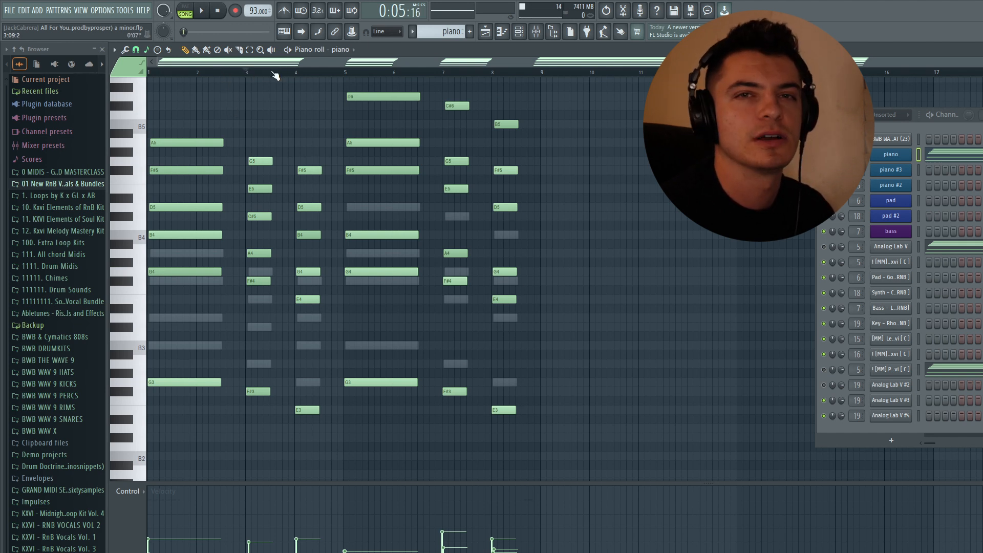
click(149, 73)
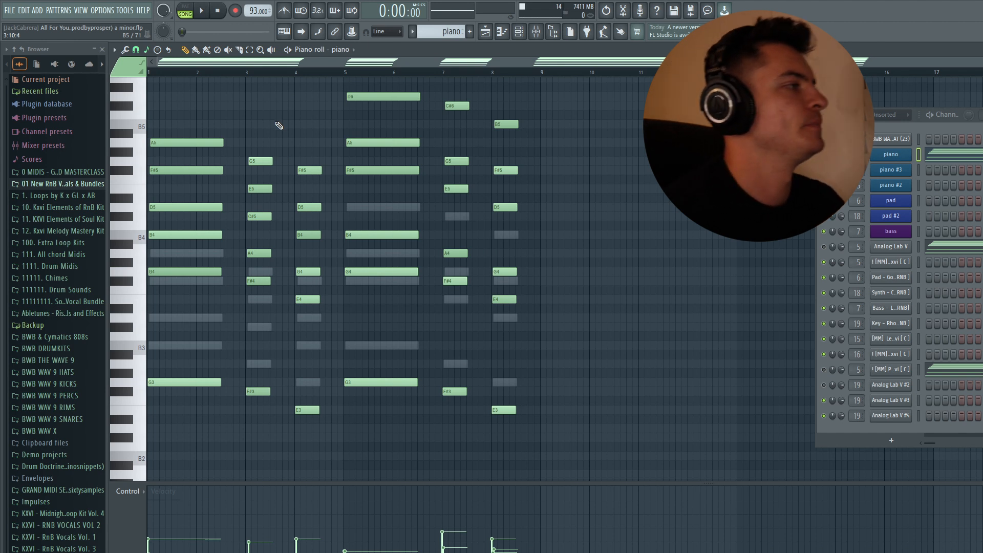
Step: Try the G4, F#4 and E4 notes of the first three chords one and two octaves lower, returning them to their original pitch
scroll(289, 138, down, 4)
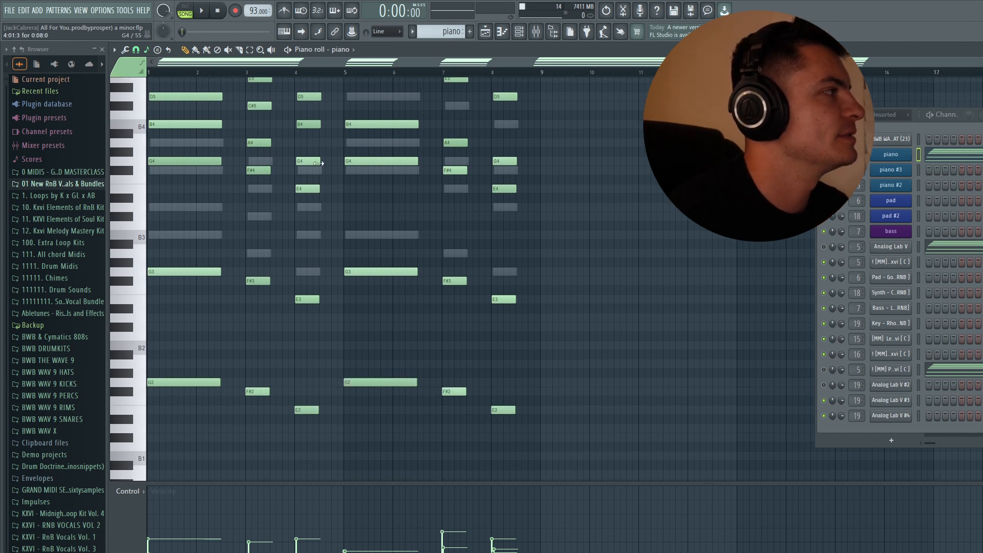
click(204, 160)
click(260, 170)
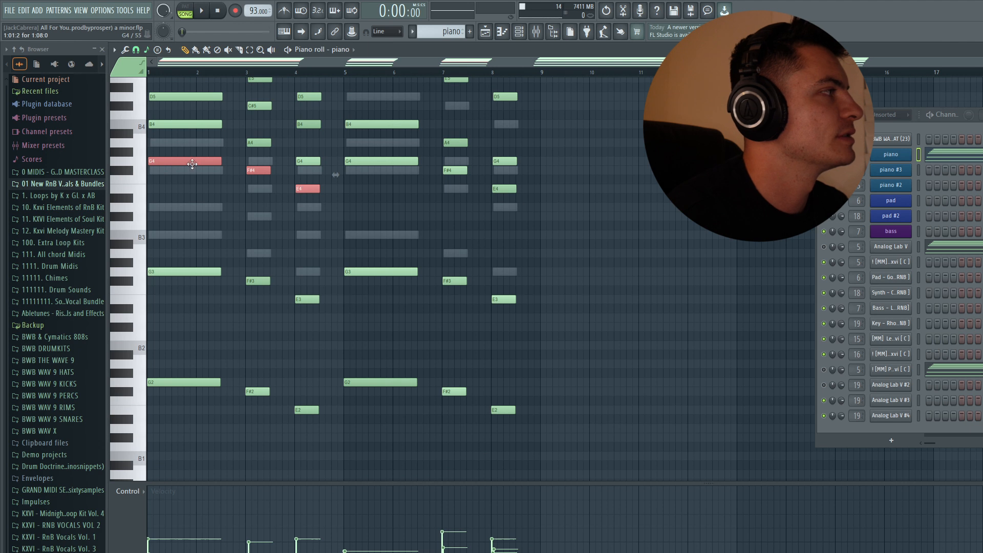
key(ctrl+Down)
key(ctrl+Up)
key(ctrl+Down)
key(ctrl+Down)
key(ctrl+Up)
key(ctrl+Up)
key(Delete)
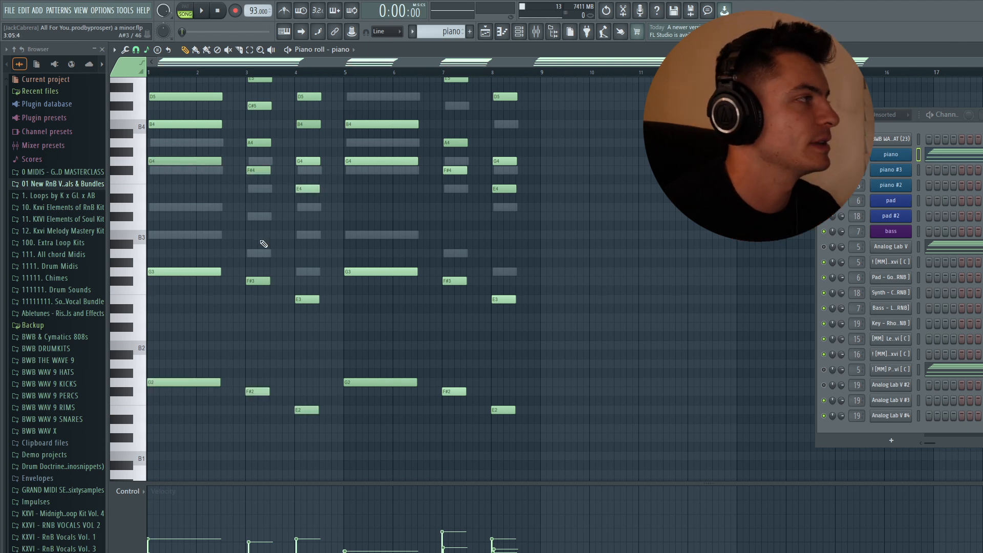
Step: Fill bars 5–8 with the chords of the first four bars and remove the overlapping duplicate notes
scroll(263, 243, up, 3)
scroll(327, 175, up, 3)
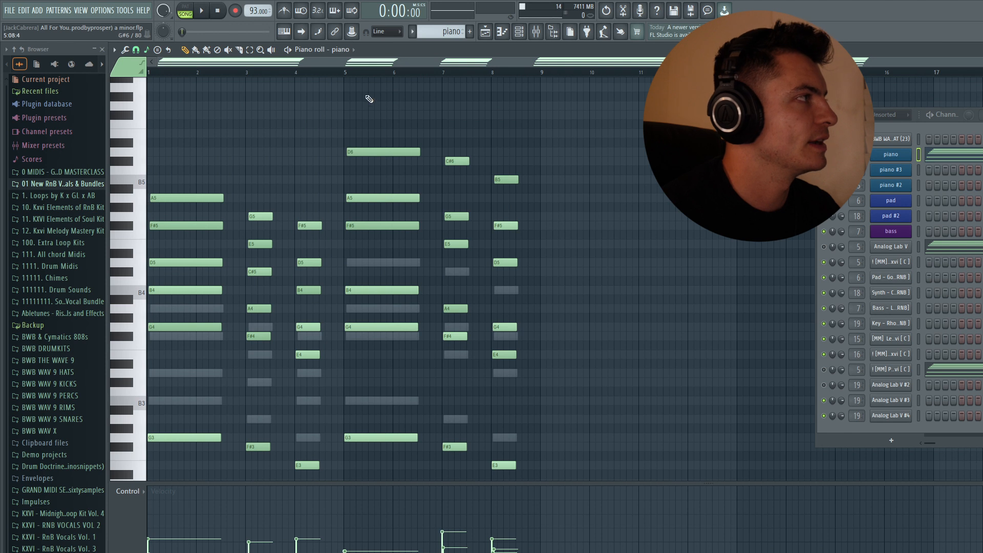
drag(572, 195, 539, 74)
key(ctrl+Down)
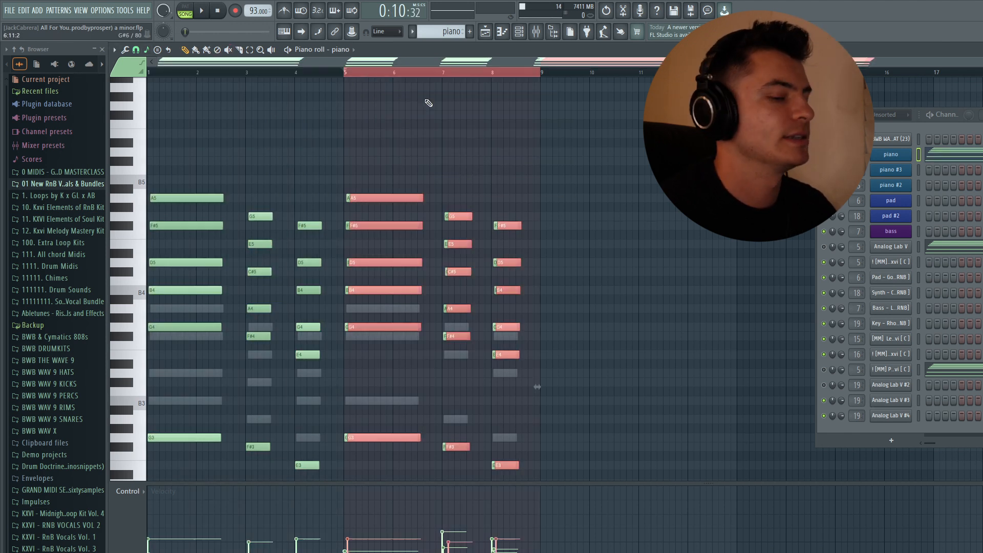
key(Delete)
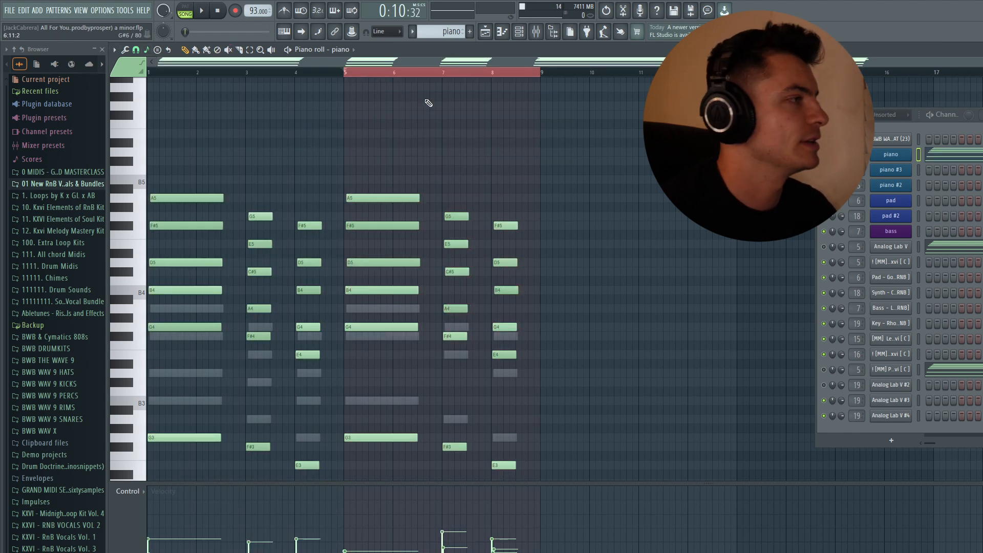
Step: Raise D5, C#5 and B4 in the bar 5, 7 and 8 chords one octave and deselect them
ctrl+click(394, 264)
ctrl+click(457, 271)
ctrl+click(506, 290)
key(ctrl+Up)
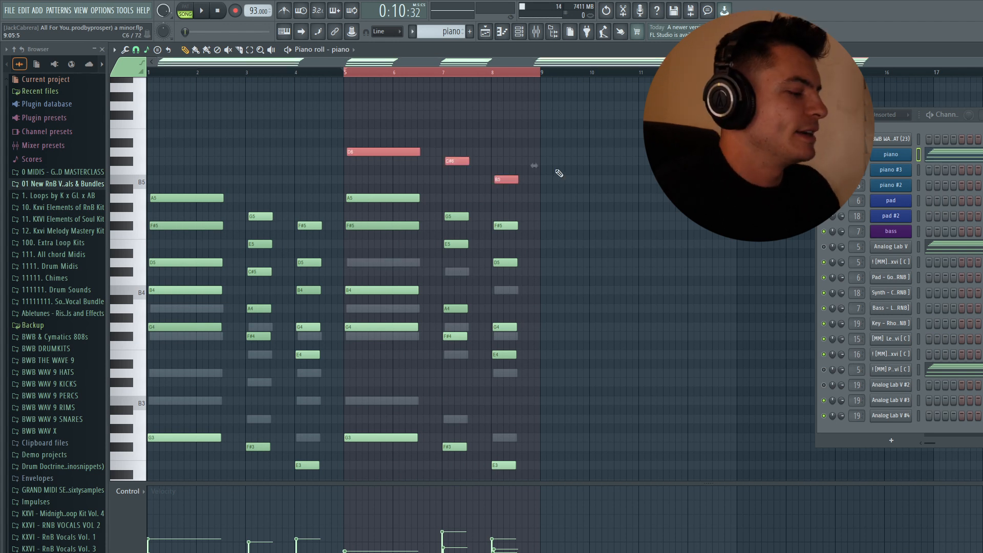
ctrl+click(559, 173)
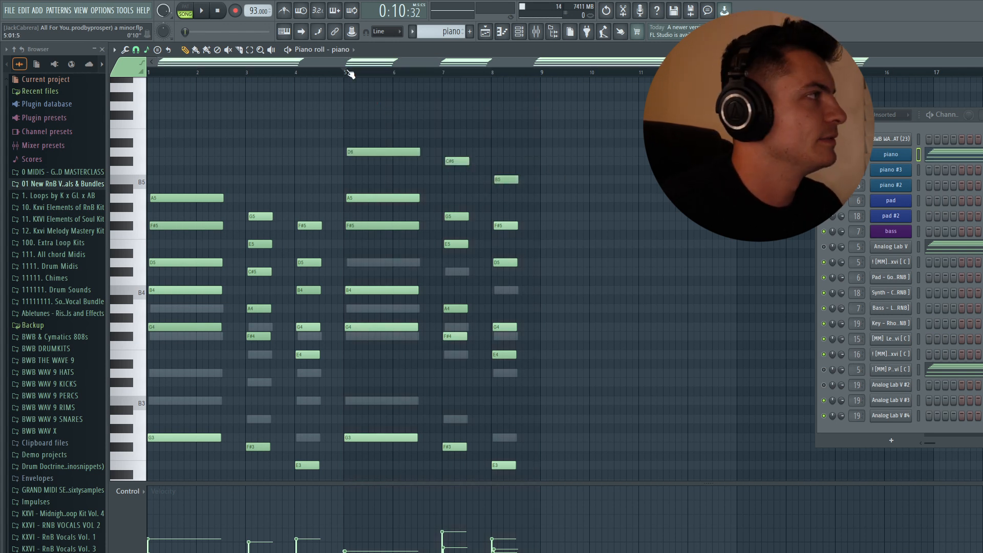
drag(387, 137, 390, 330)
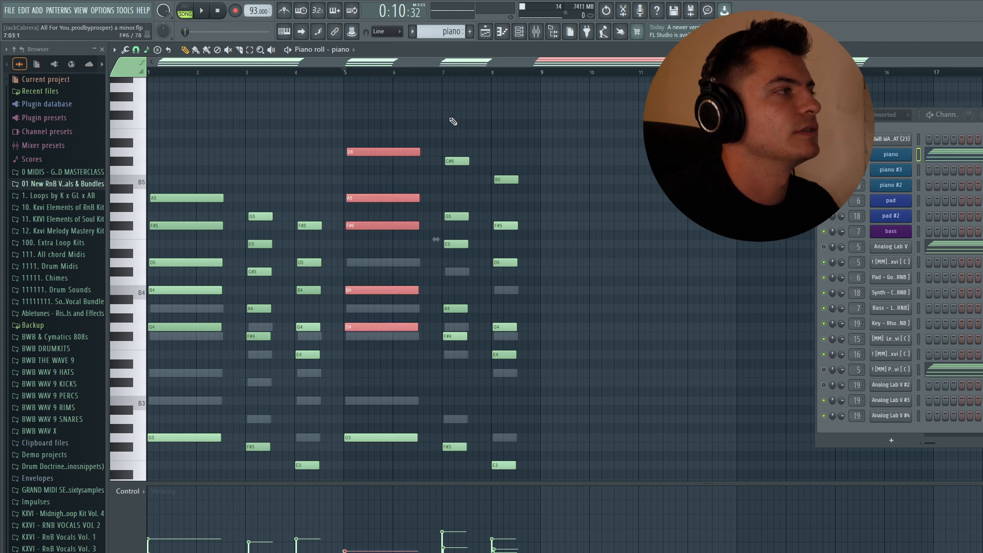
ctrl+click(450, 118)
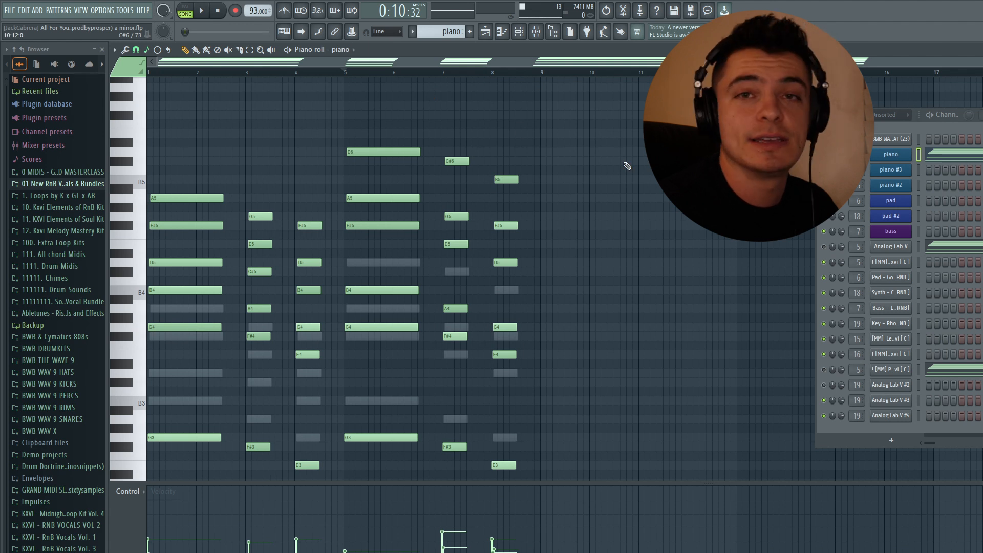
Step: Select all piano notes, examine the Strumizer's settings for them, and close it without applying
scroll(627, 166, down, 3)
key(ctrl+a)
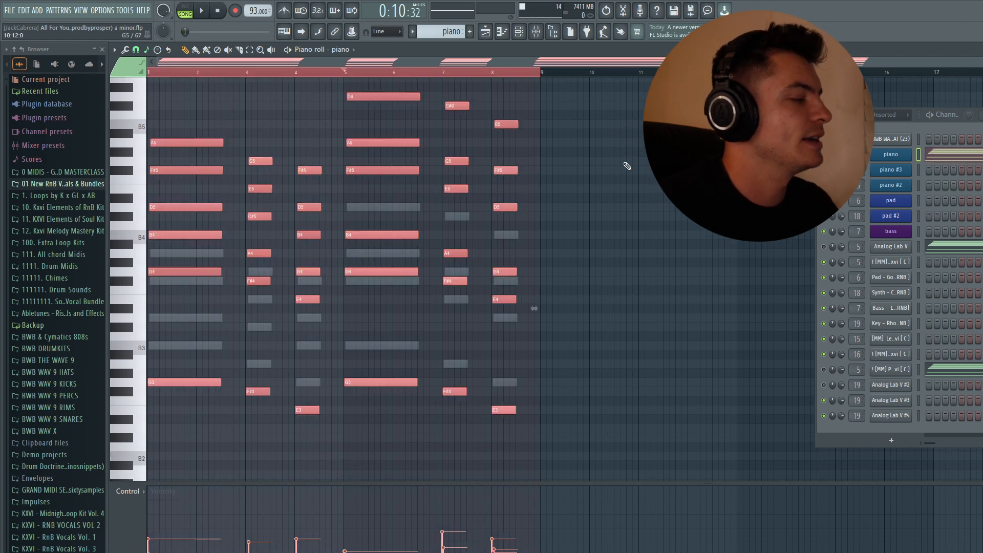
key(alt+s)
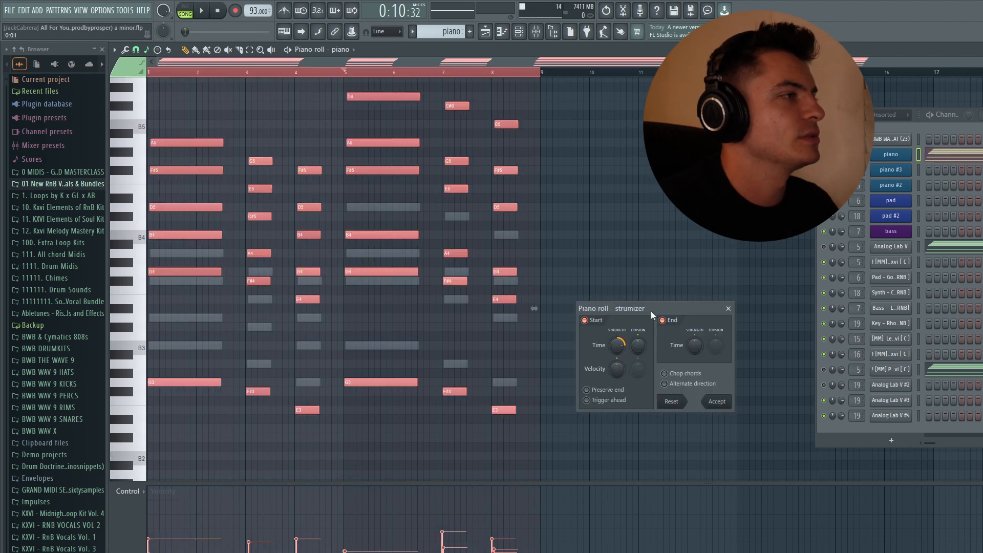
drag(650, 311, 463, 218)
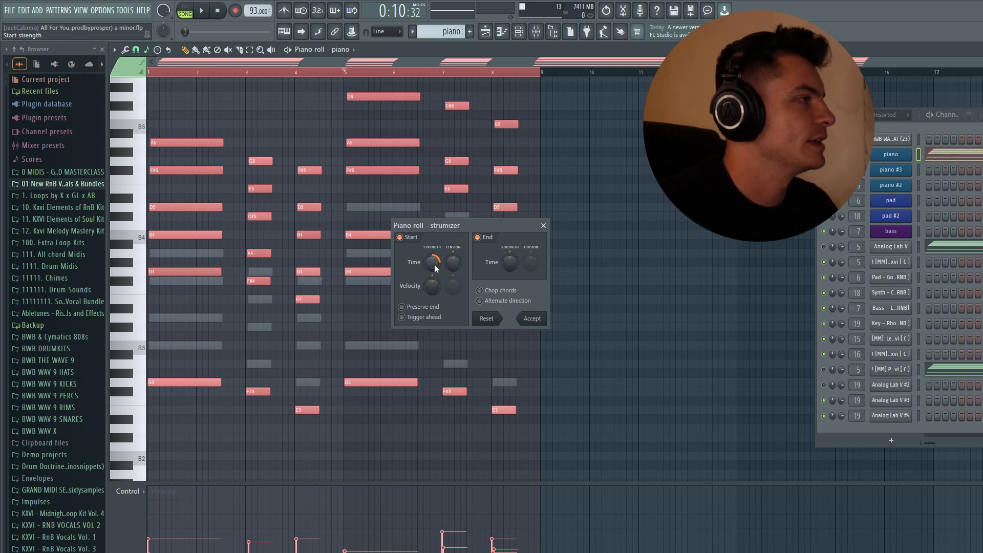
click(543, 226)
Step: Try a raised velocity level in the Randomizer on all selected notes and cancel it
ctrl+scroll(410, 106, up, 5)
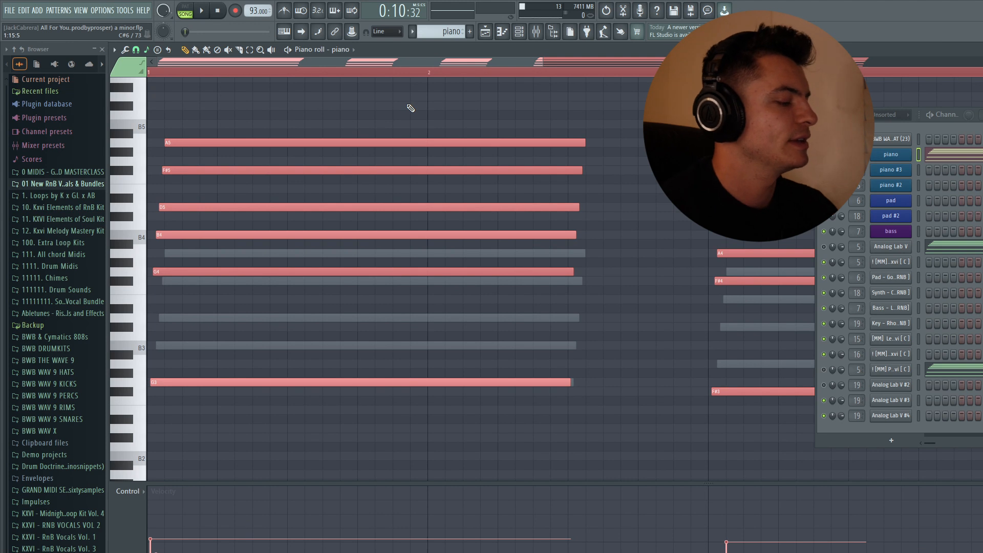
key(alt+r)
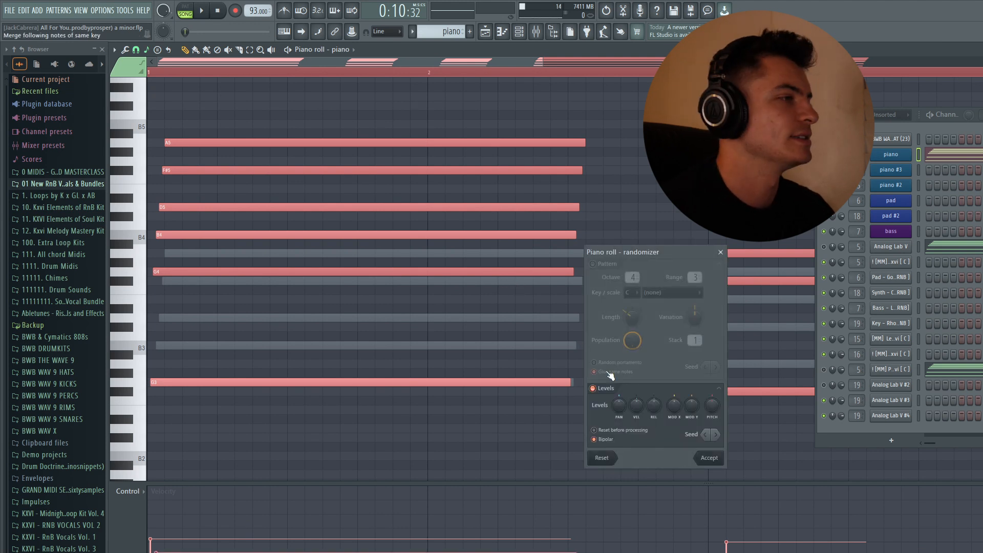
drag(636, 405, 636, 384)
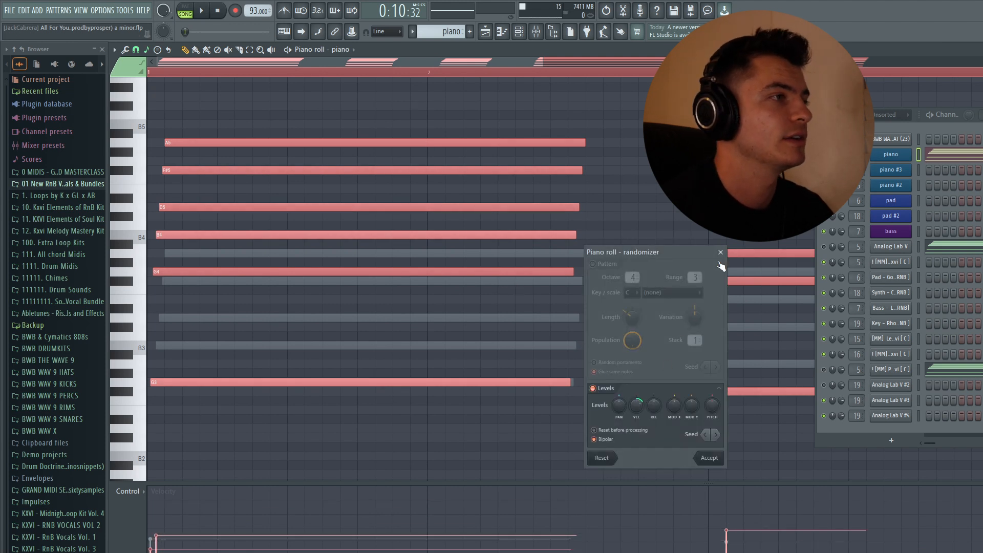
click(721, 252)
Step: Enlarge the velocity lane and level all selected piano notes to one equal velocity
drag(541, 63, 980, 63)
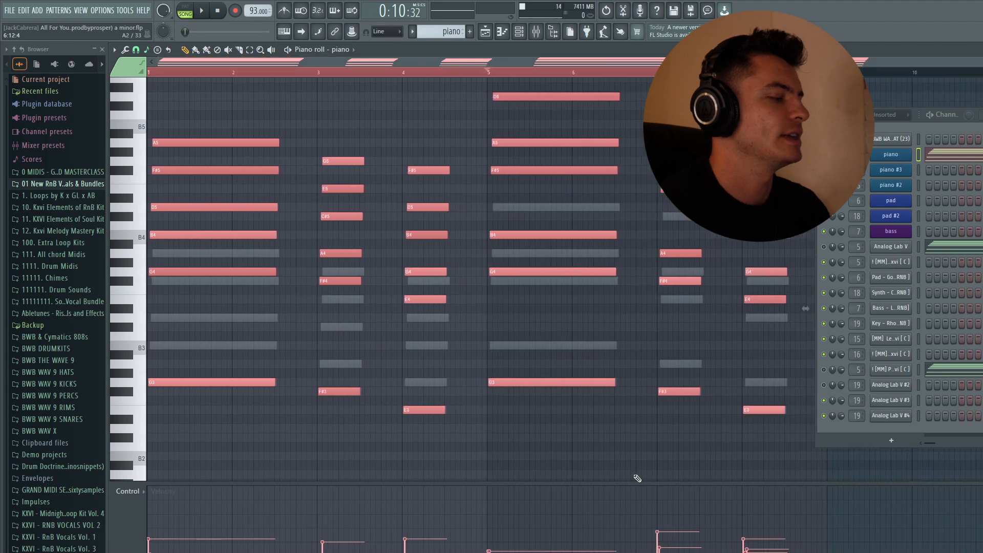
drag(588, 482, 614, 250)
scroll(593, 355, up, 6)
scroll(605, 204, up, 8)
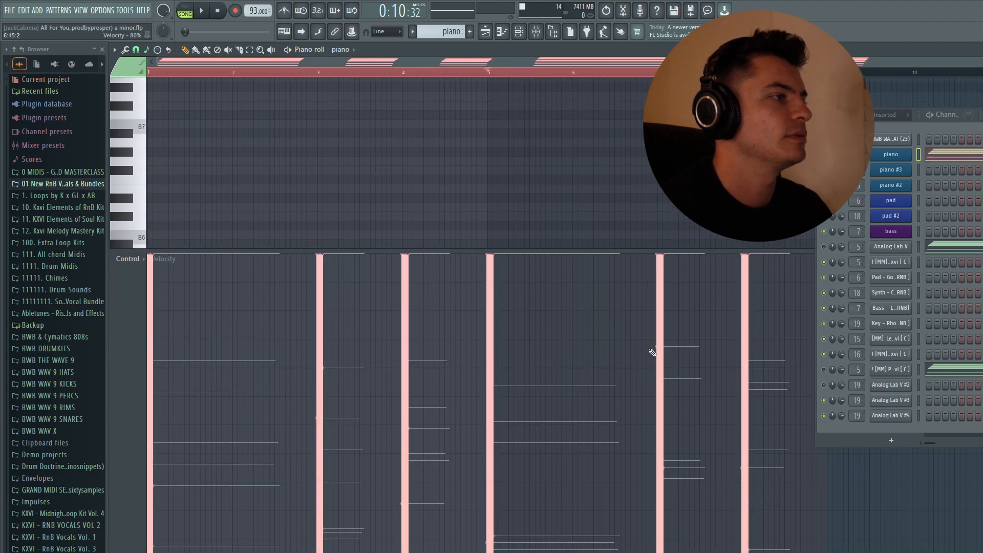
scroll(649, 353, down, 6)
scroll(648, 173, down, 12)
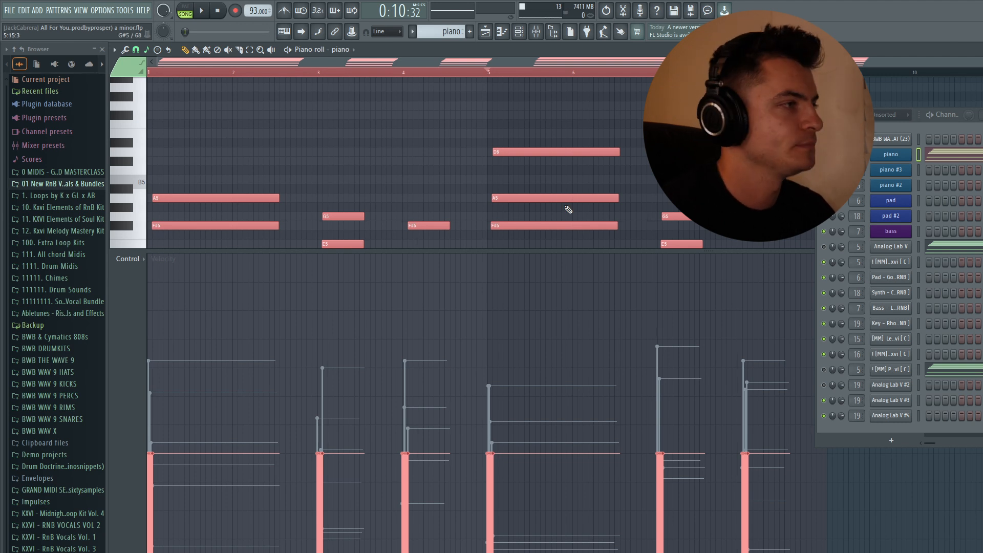
Step: Randomize the selected notes' velocities with a raised velocity level in the Randomizer, accept it, and leave the piano roll
key(alt+r)
drag(636, 405, 636, 358)
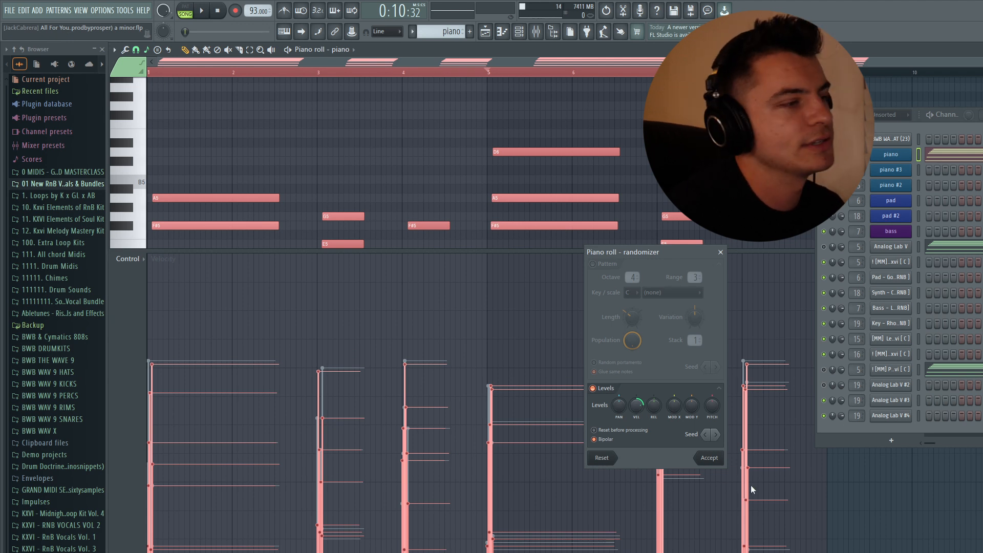
click(717, 463)
key(Escape)
Step: Open the pad channel's instrument, examine the Midnight Sounds-EORNB sound bank around the Pad - That RnB Sine Pad preset, and close it
click(268, 136)
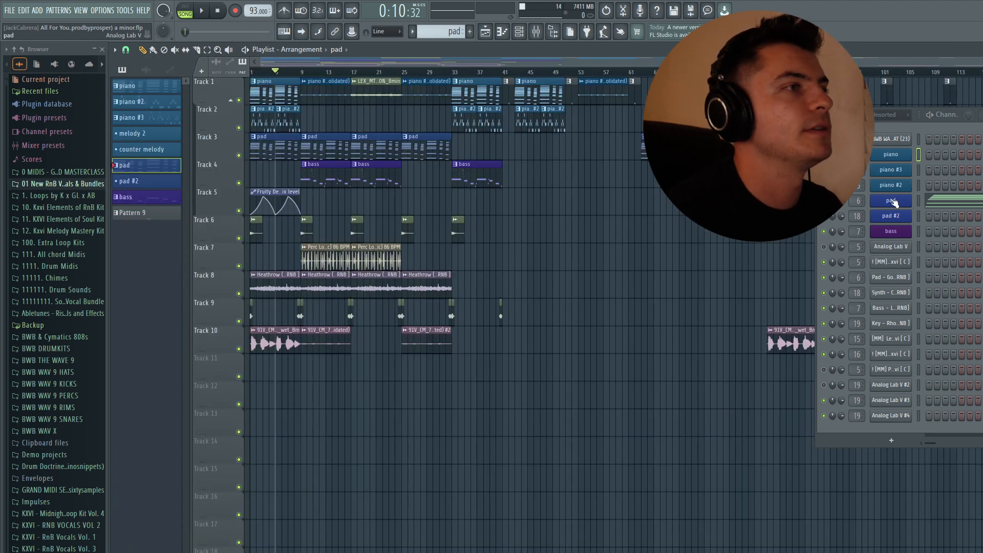
click(892, 201)
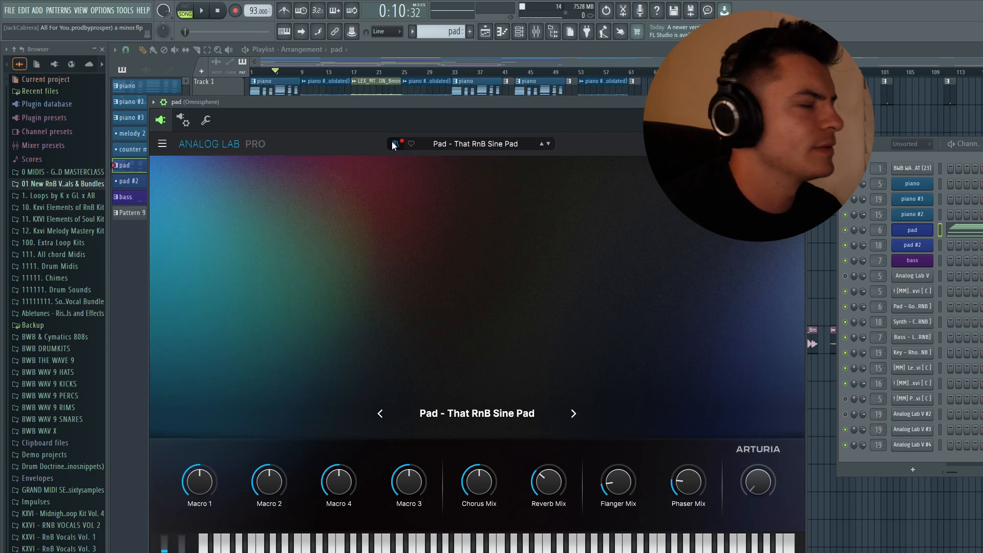
click(393, 143)
click(229, 207)
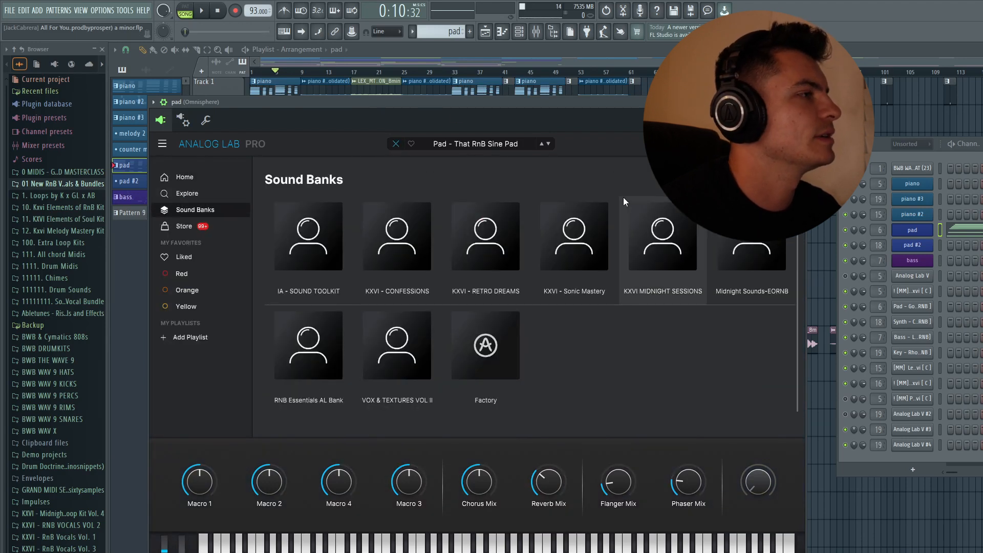
click(750, 271)
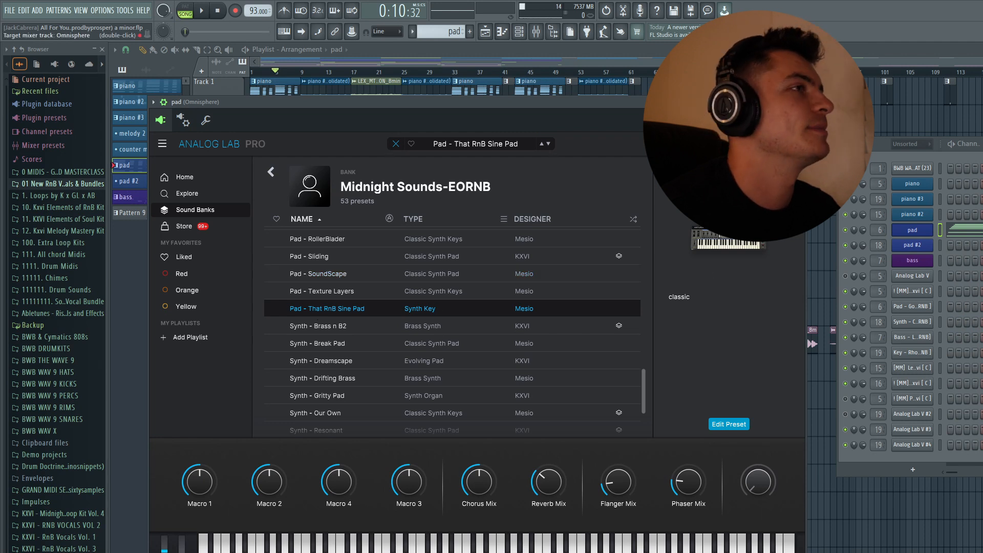
click(798, 102)
Step: Solo the pad track in the playlist, open the pad's notes in the piano roll, and play them from the start
drag(283, 75, 226, 83)
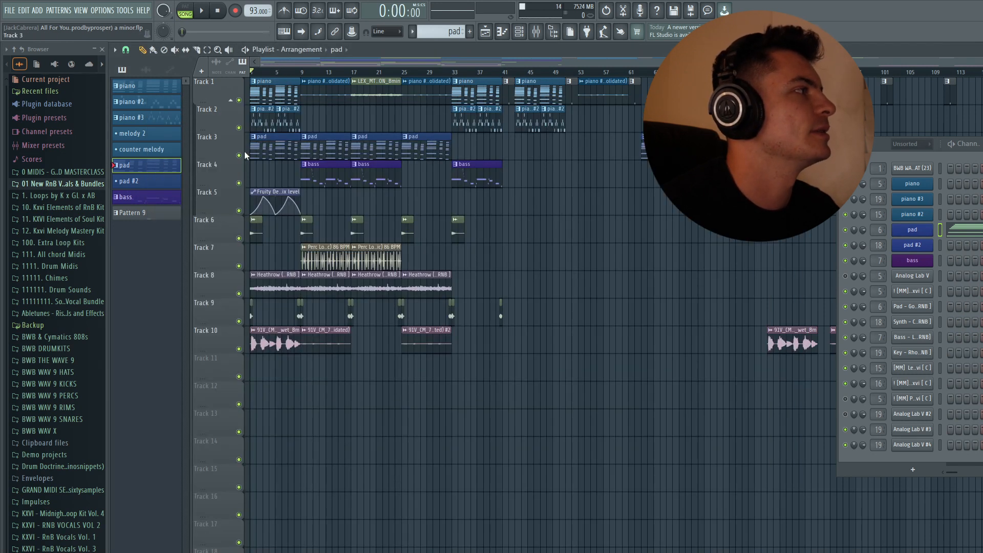
right_click(239, 155)
click(979, 232)
key(space)
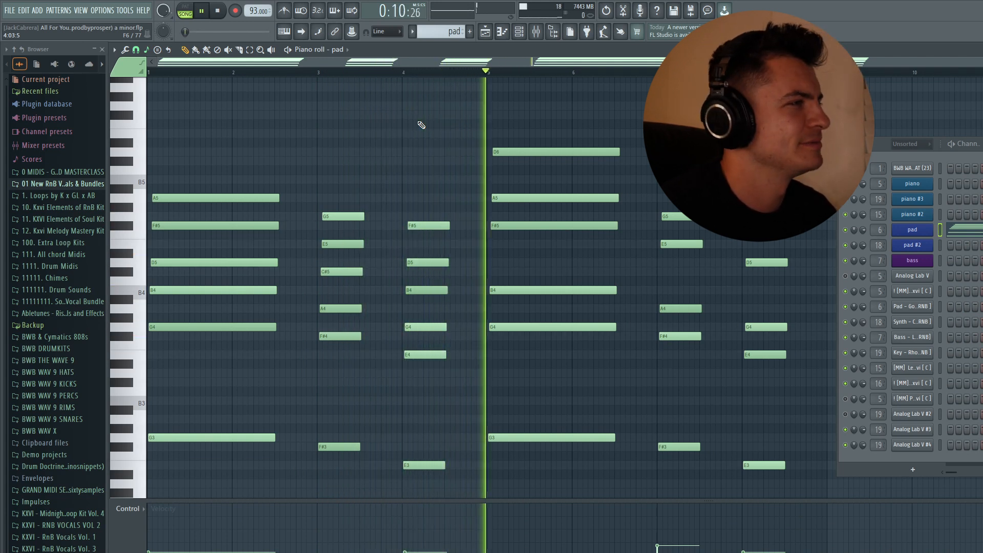
key(space)
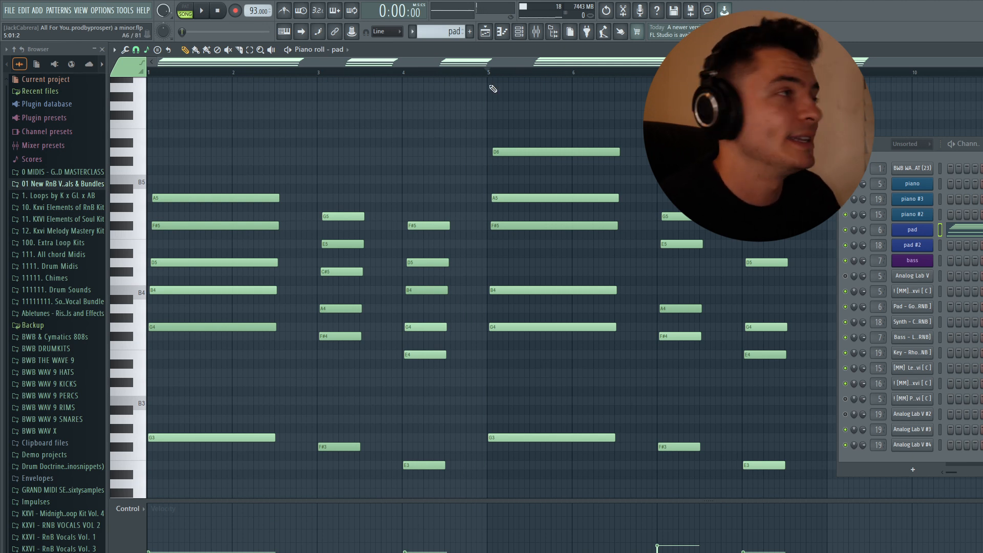
Step: Compare the piano pattern's notes with the pad pattern's notes in the piano roll and return to the playlist
click(484, 31)
click(157, 87)
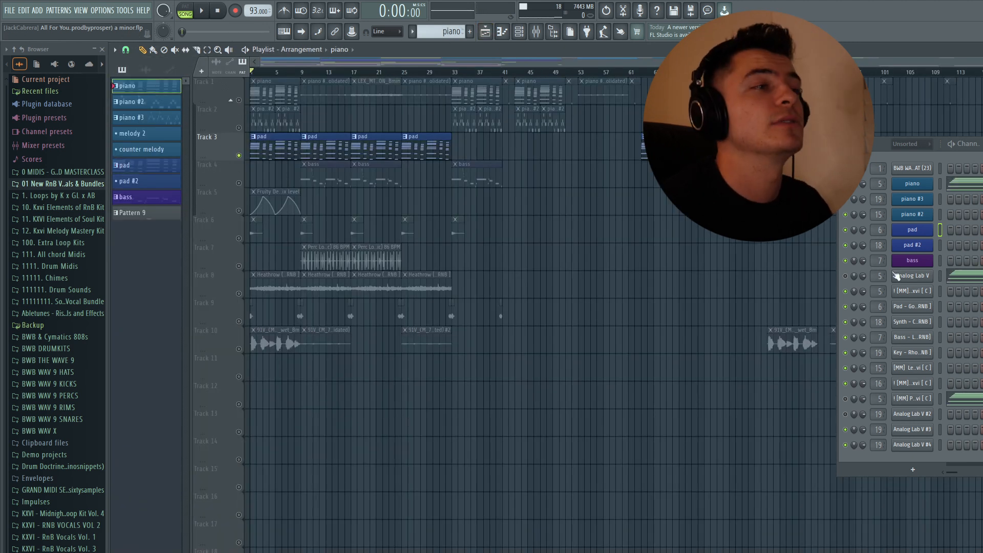
click(937, 179)
click(484, 31)
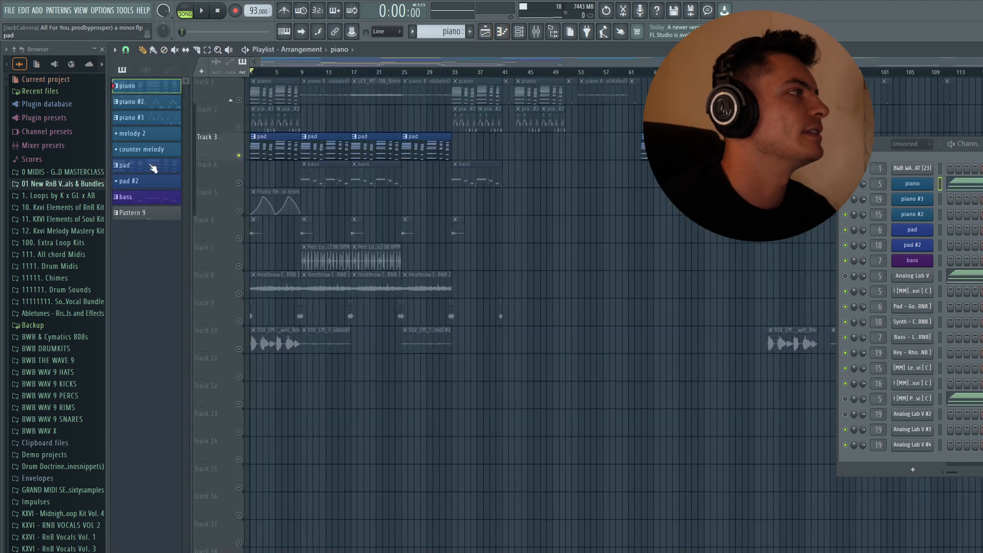
click(151, 165)
click(924, 235)
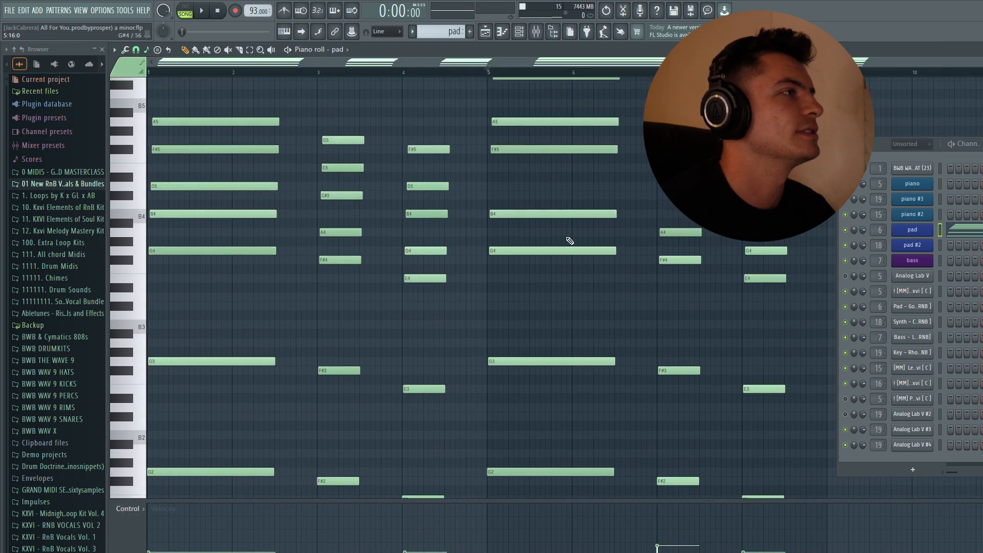
click(479, 32)
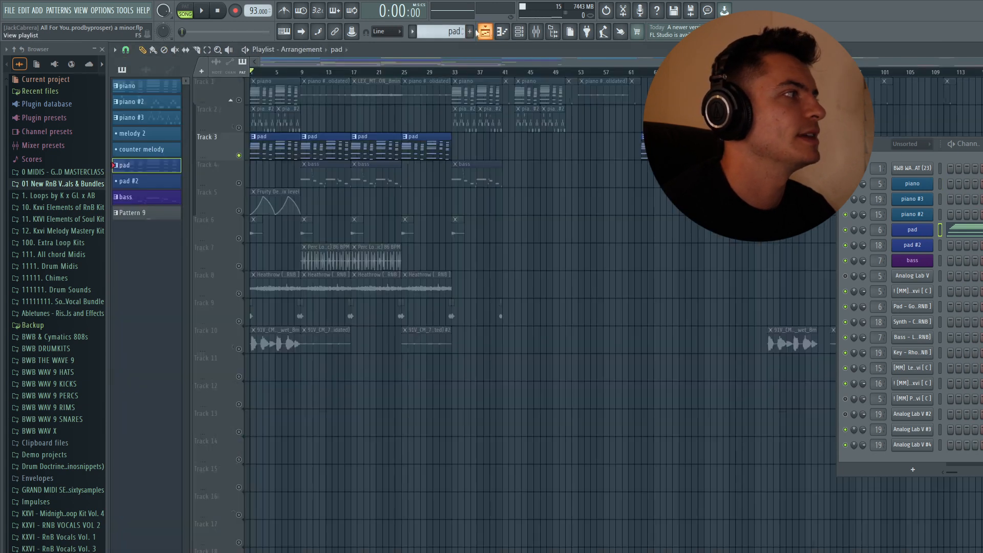
Step: Show the mixer, solo the piano track in the playlist, select the Keyscape insert, and briefly play the piano from the start
click(174, 90)
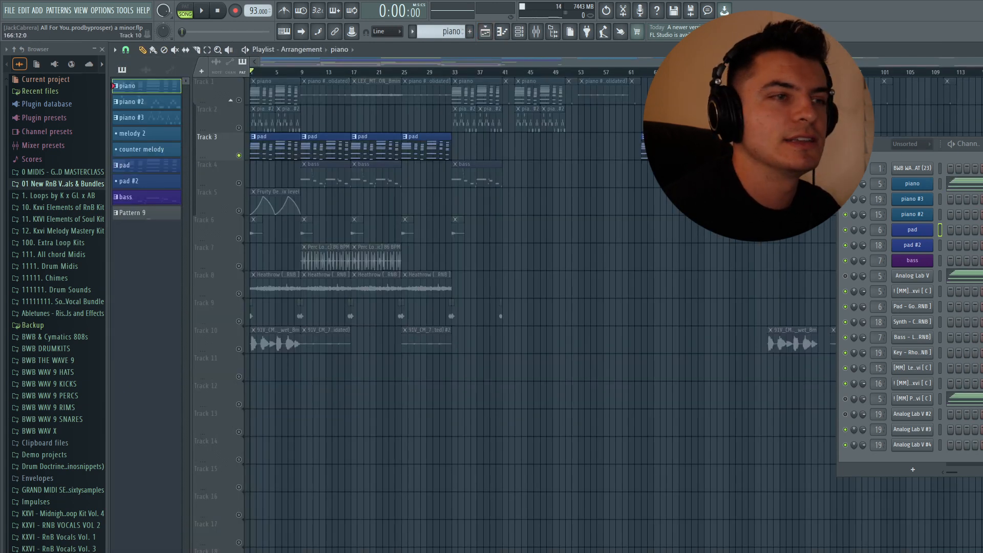
key(F9)
drag(333, 317, 201, 411)
right_click(239, 101)
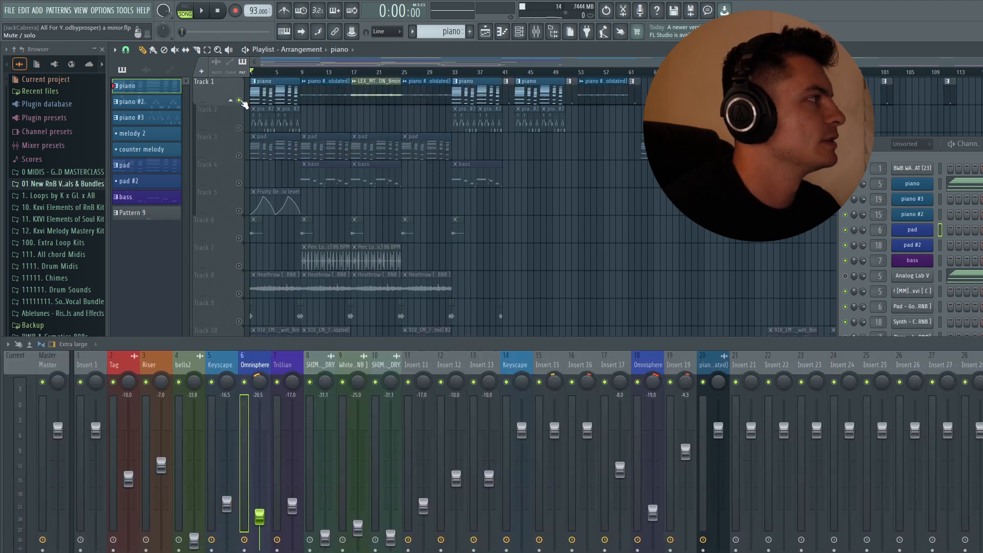
click(220, 381)
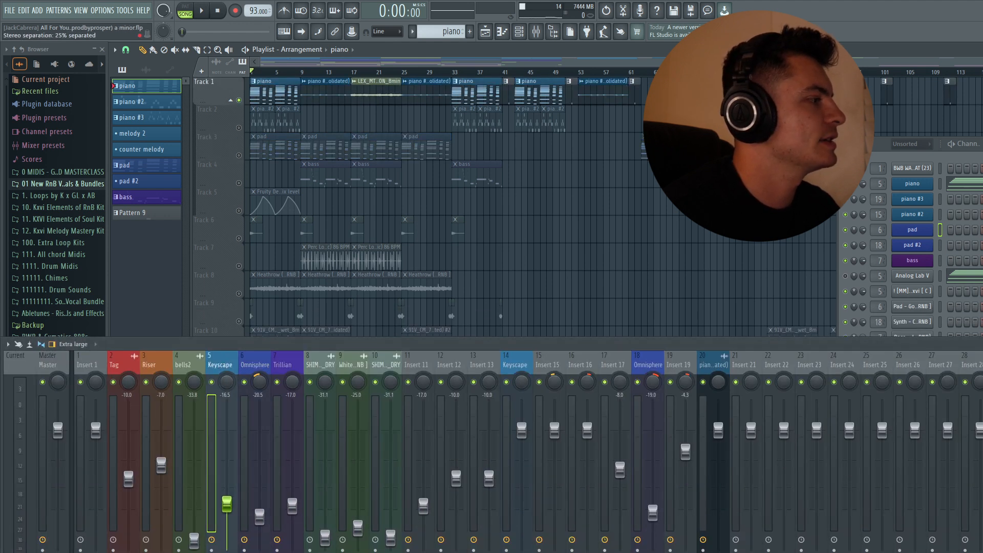
key(space)
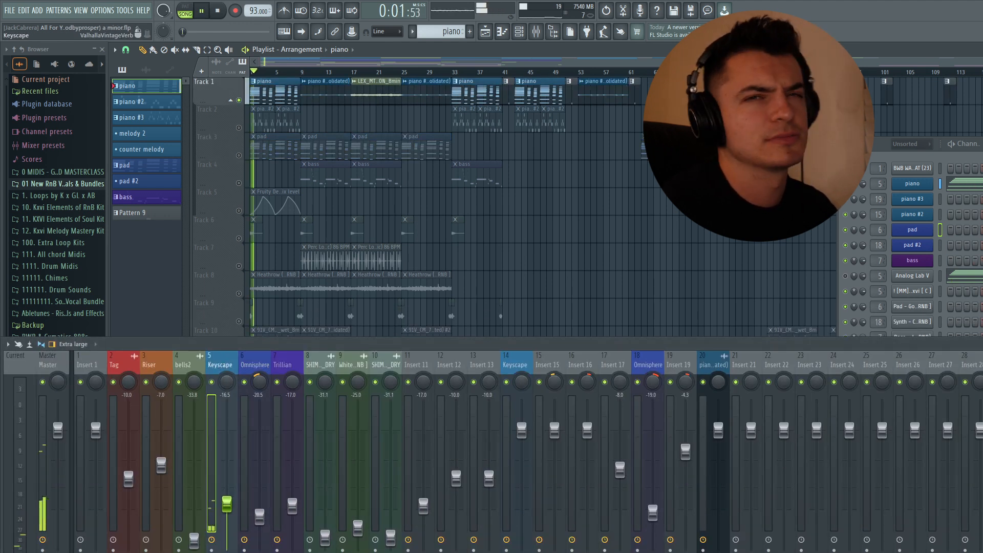
key(space)
Step: Examine the ValhallaVintageVerb and Fruity Parametric EQ 2 settings on the Keyscape insert and close both effects
drag(318, 272, 350, 77)
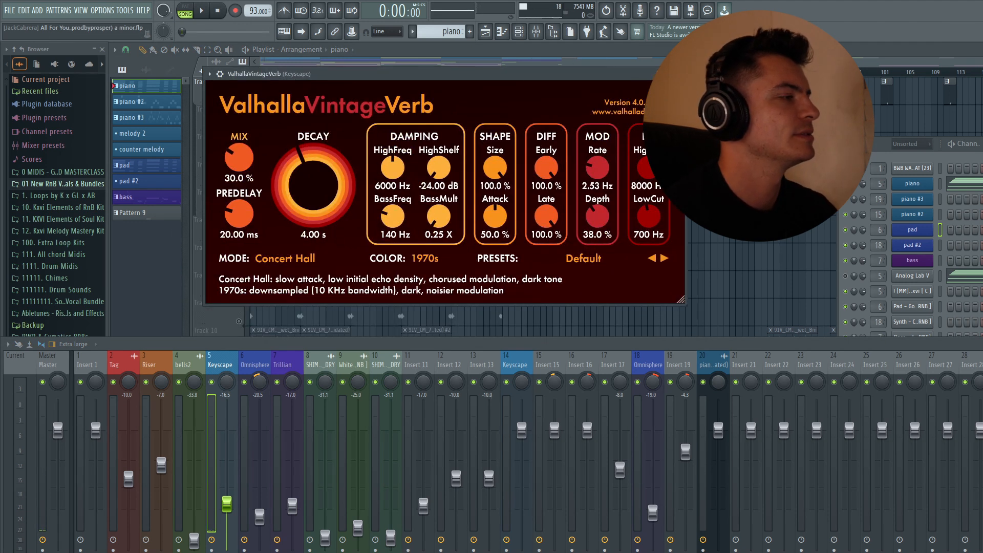
click(679, 73)
drag(297, 117, 378, 121)
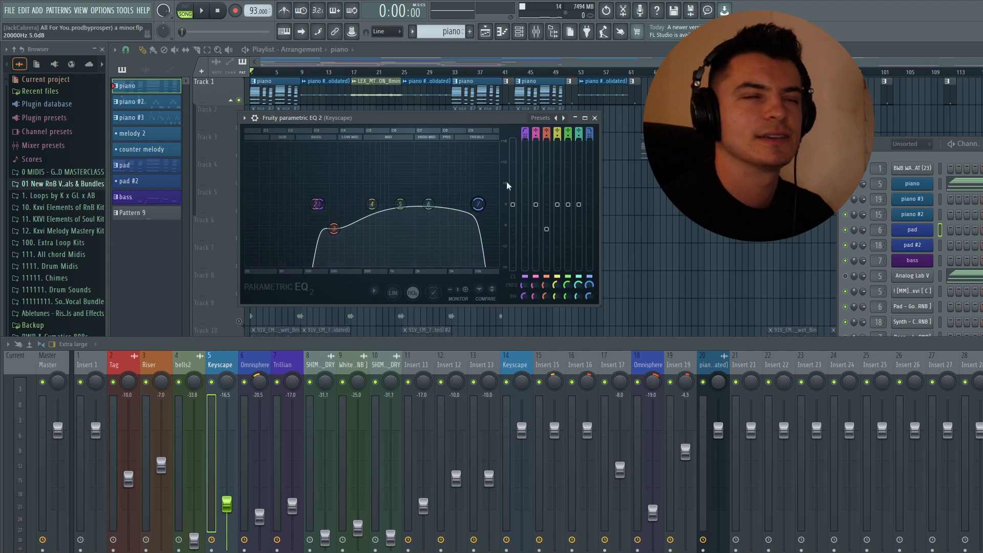
click(595, 119)
Step: Solo the pad track in the playlist, examine the ValhallaVintageVerb settings on the Omnisphere insert, and close the reverb
right_click(240, 156)
click(175, 164)
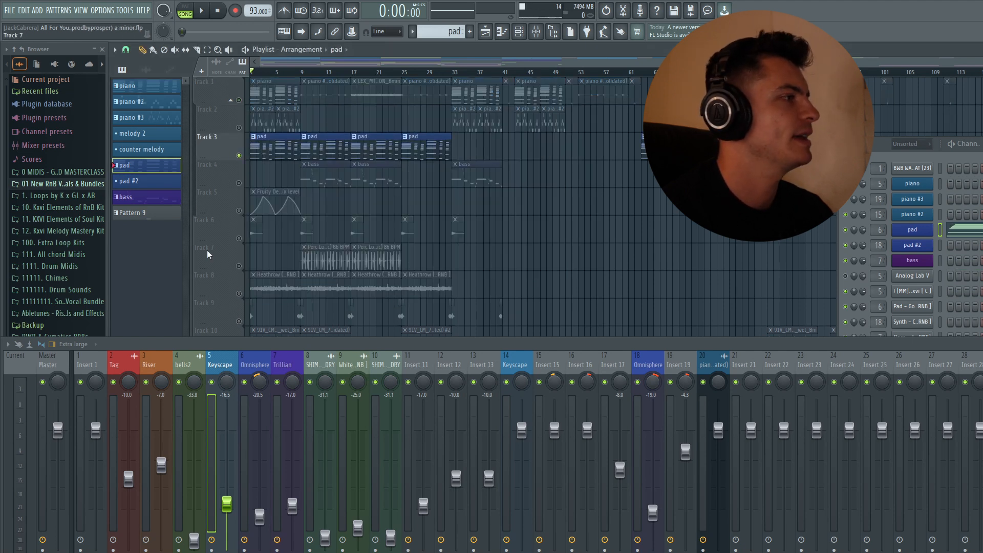
click(245, 353)
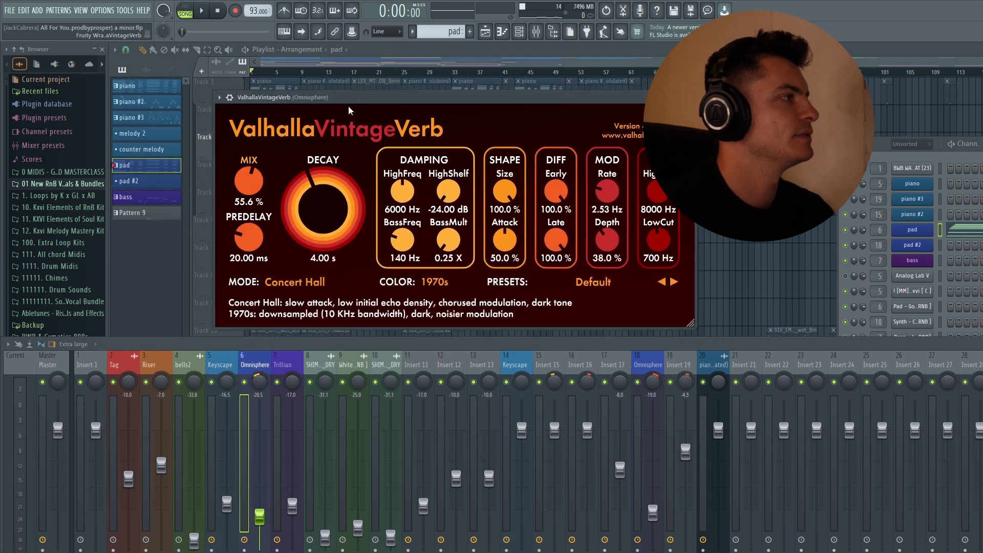
click(688, 98)
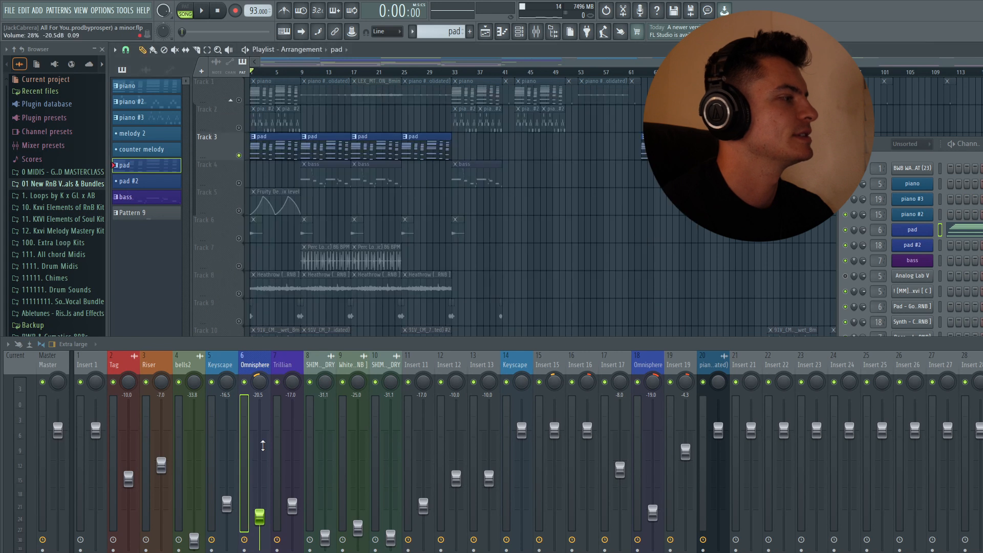
Step: Examine the pad's Fruity Parametric EQ 2 curve on the Omnisphere insert during playback, then close it and stop playing
click(262, 551)
drag(635, 134, 529, 114)
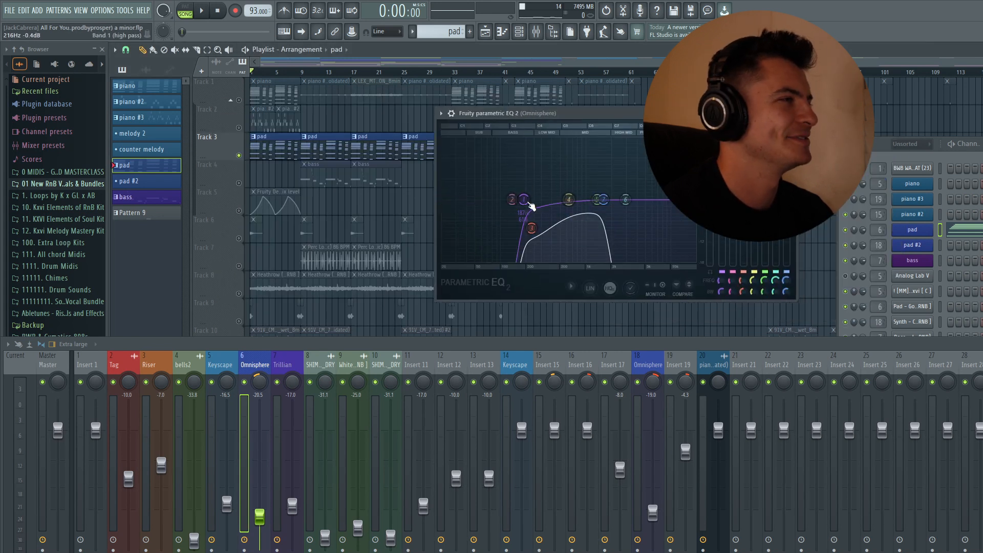
key(space)
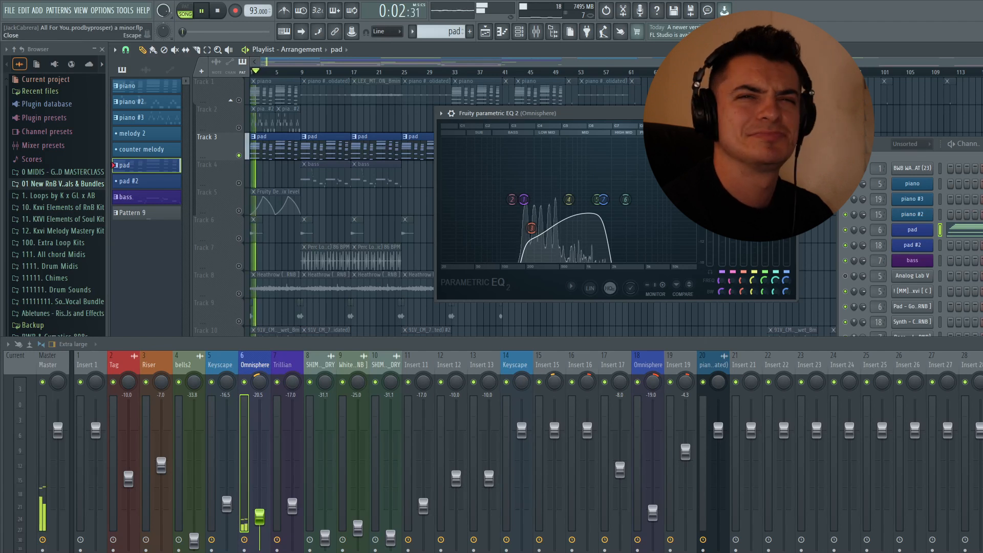
click(790, 113)
key(space)
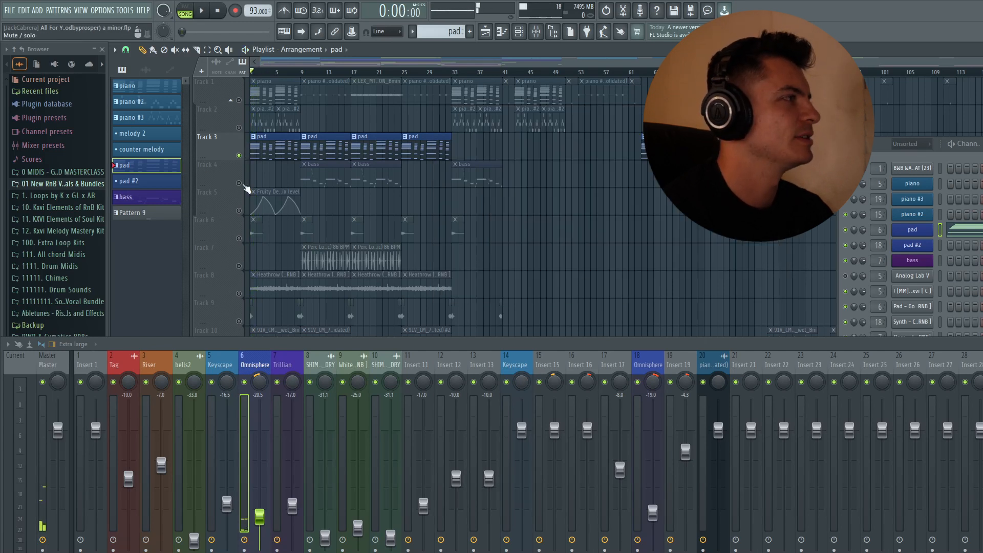
Step: With the bass track soloed, open the bass channel's instrument, examine the Bass - Clean RnB Sub preset, and close it
key(Delete)
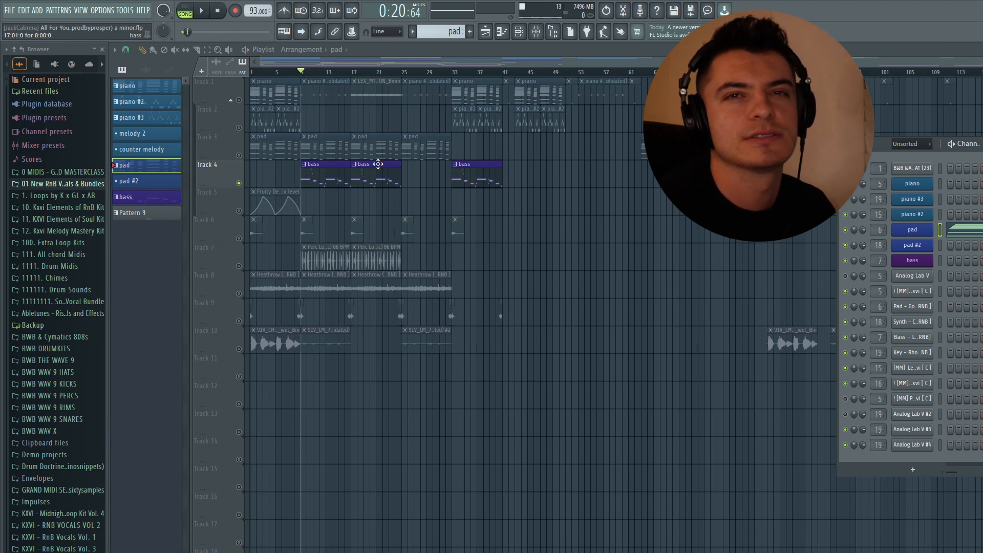
click(378, 164)
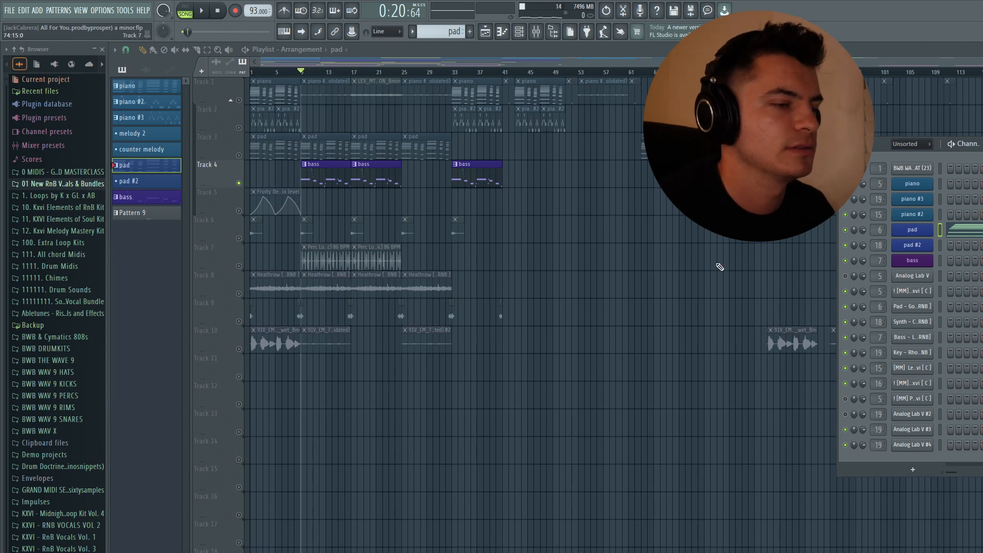
click(917, 262)
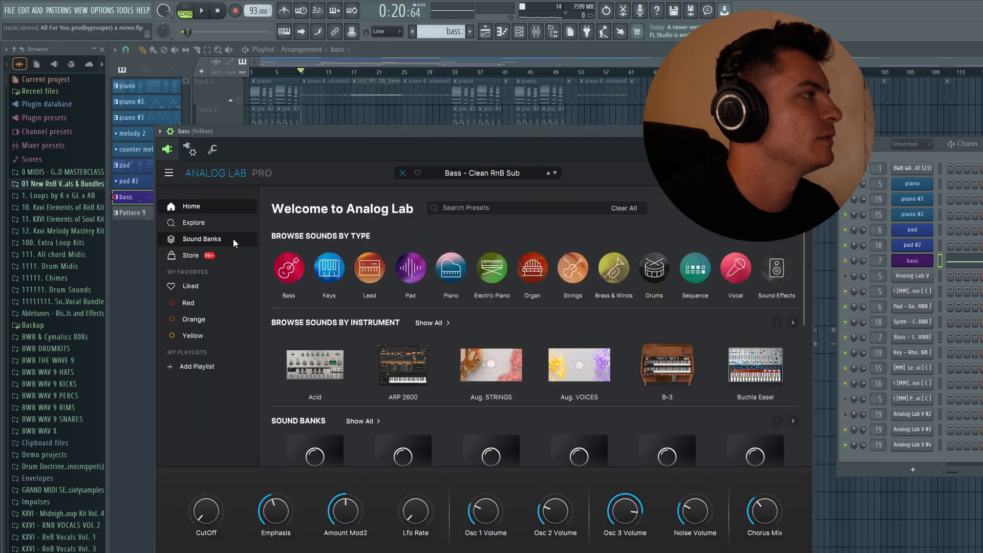
click(232, 238)
click(749, 265)
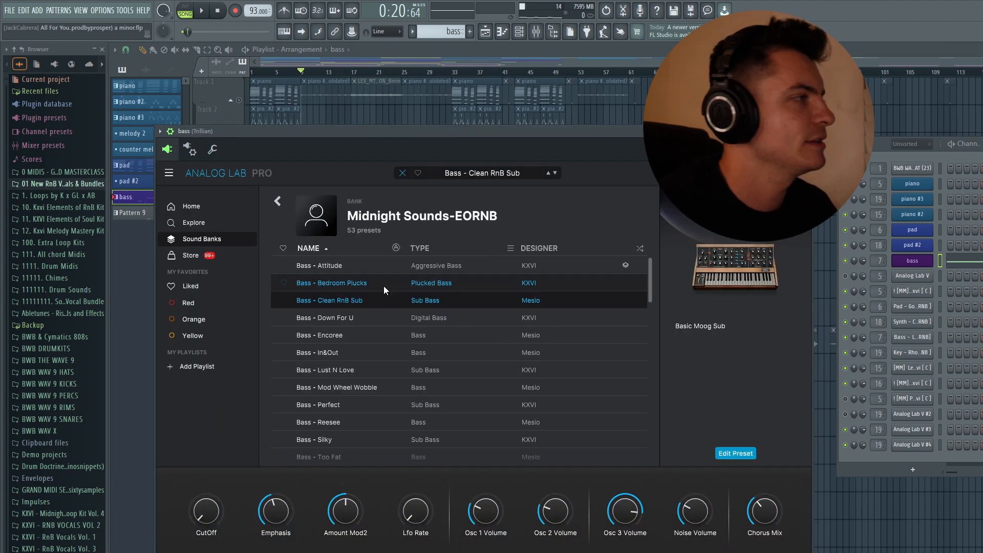
click(805, 131)
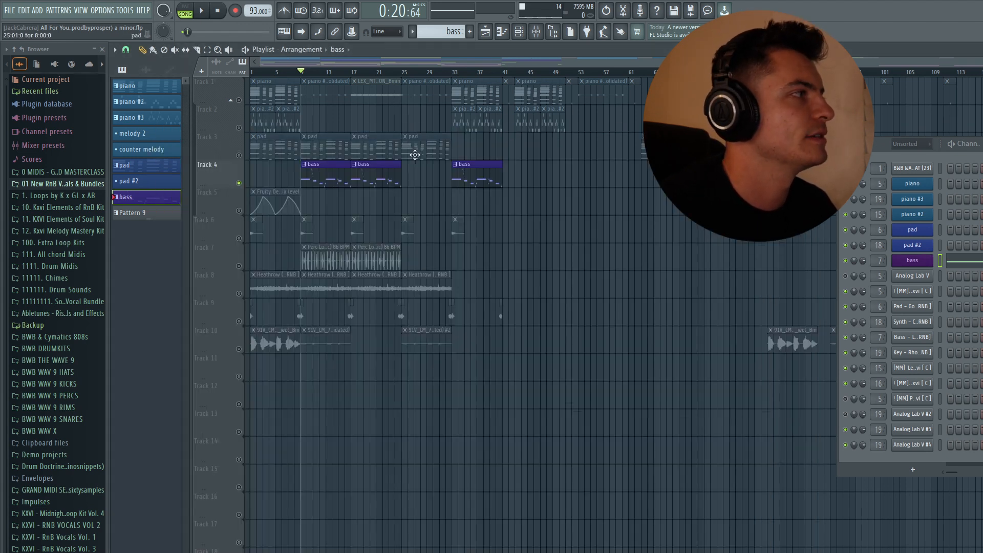
Step: Open the bass clip's notes in the piano roll and listen to the bassline from its first bar
double_click(327, 175)
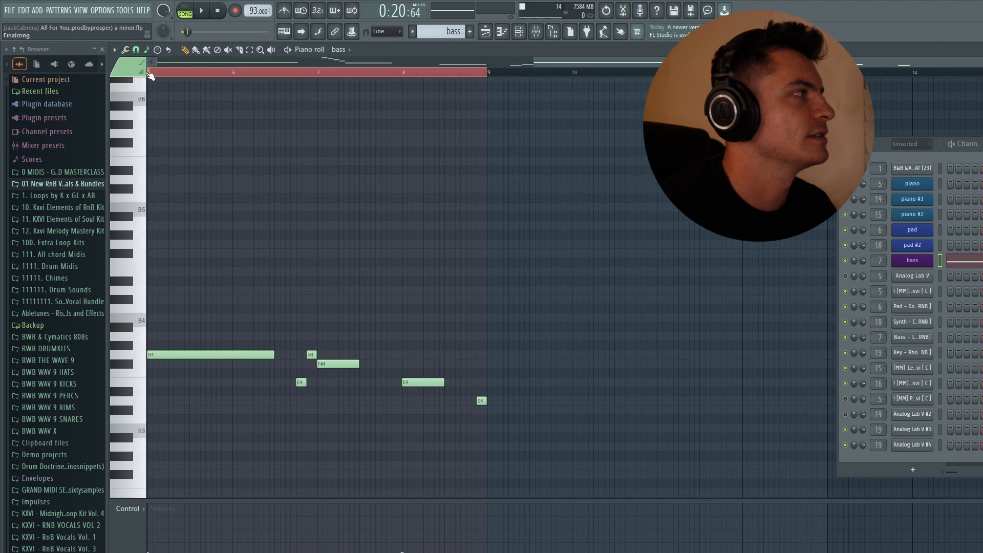
click(149, 73)
key(space)
key(space)
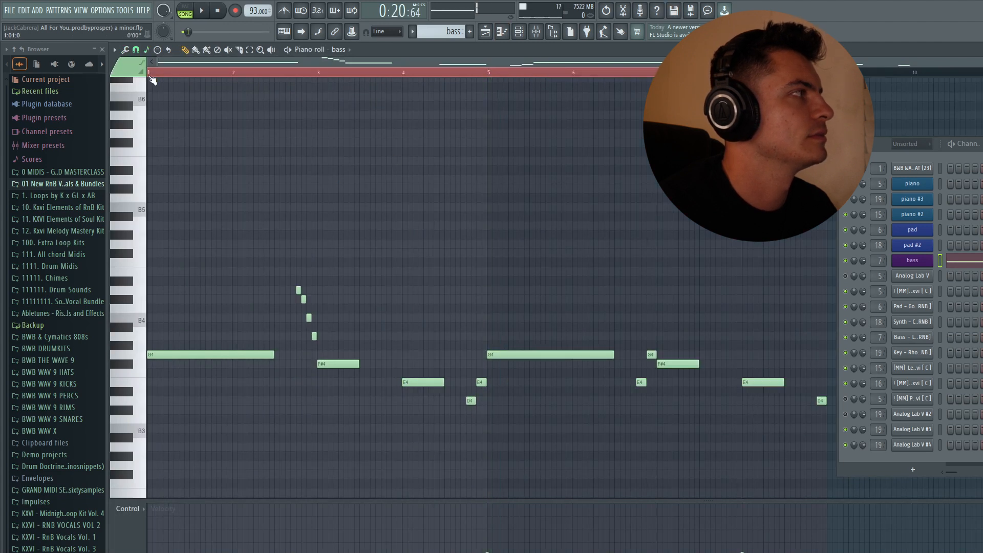
key(space)
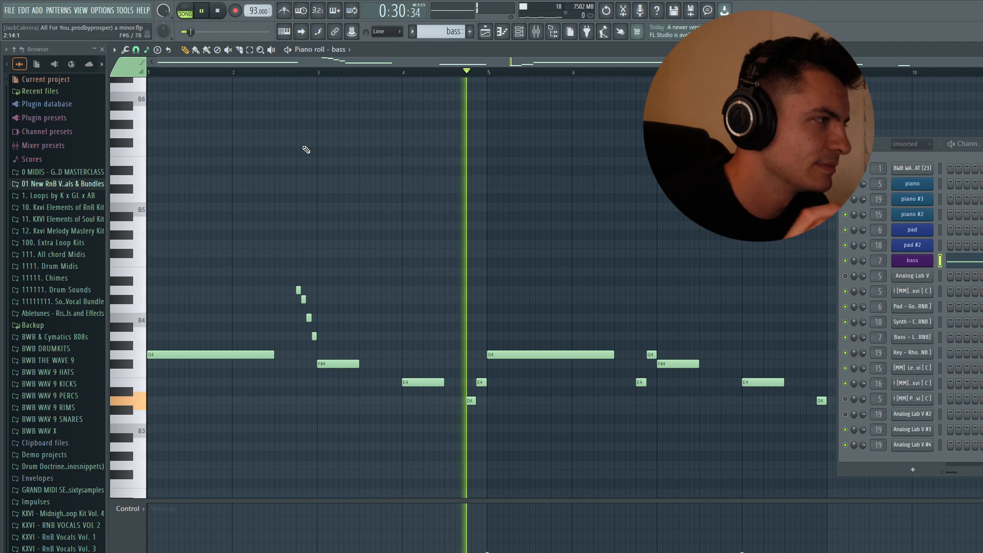
key(space)
Step: Move the channel rack aside to uncover more of the bass piano roll
scroll(506, 175, down, 1)
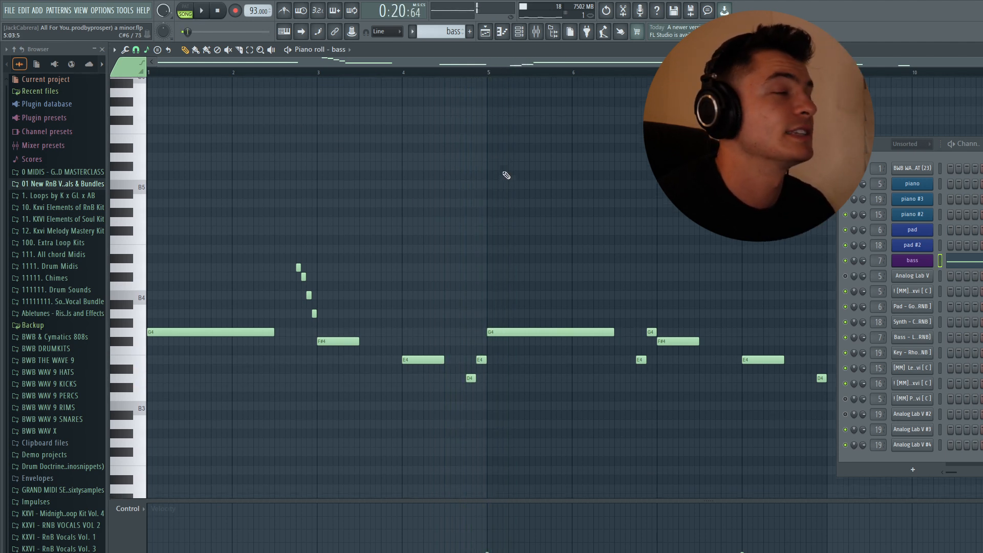
scroll(506, 175, down, 1)
drag(874, 142, 954, 140)
scroll(610, 161, up, 2)
scroll(609, 161, down, 2)
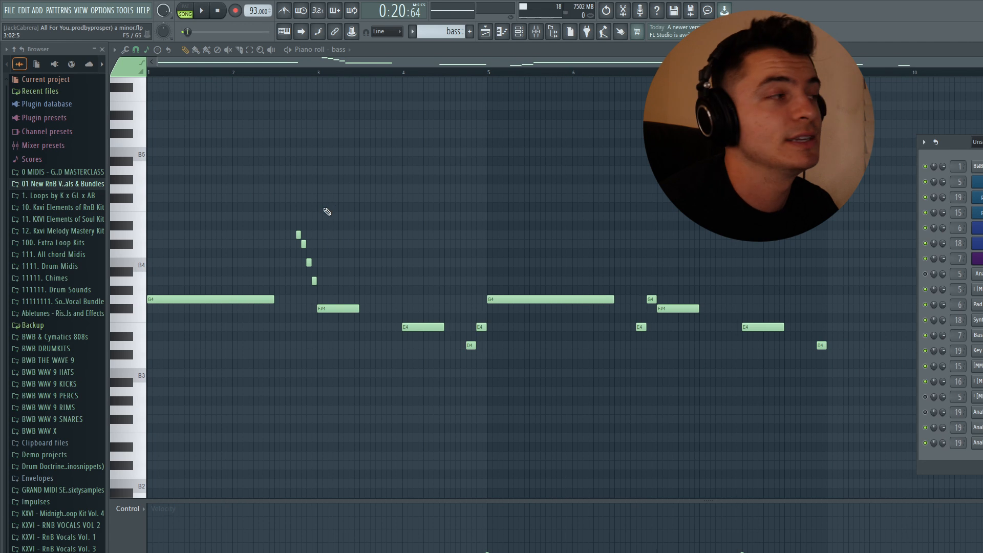
Step: Highlight the short connecting notes before bars 3, 5 and 7 of the bassline and clear the selection
drag(294, 221, 331, 306)
drag(452, 360, 489, 322)
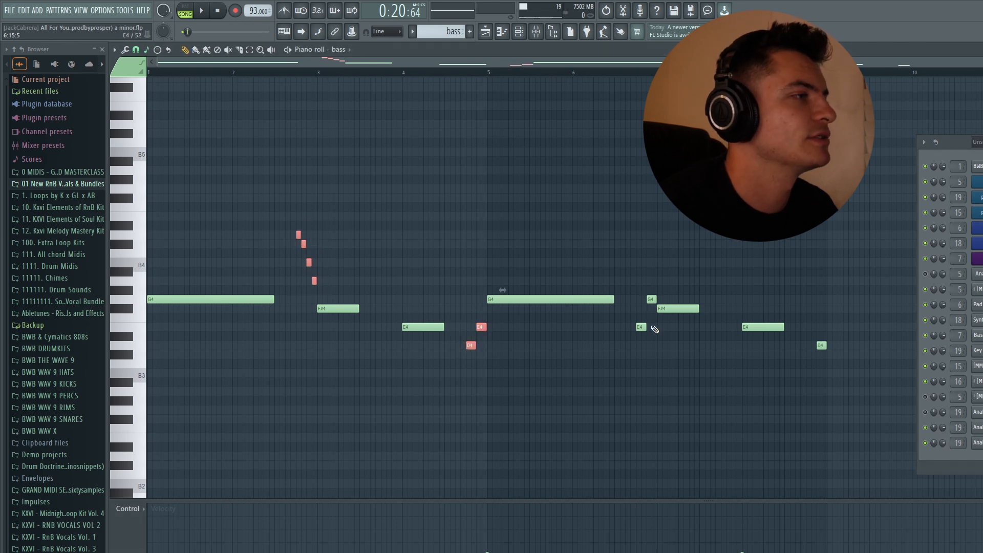
drag(655, 329, 638, 294)
key(ctrl+d)
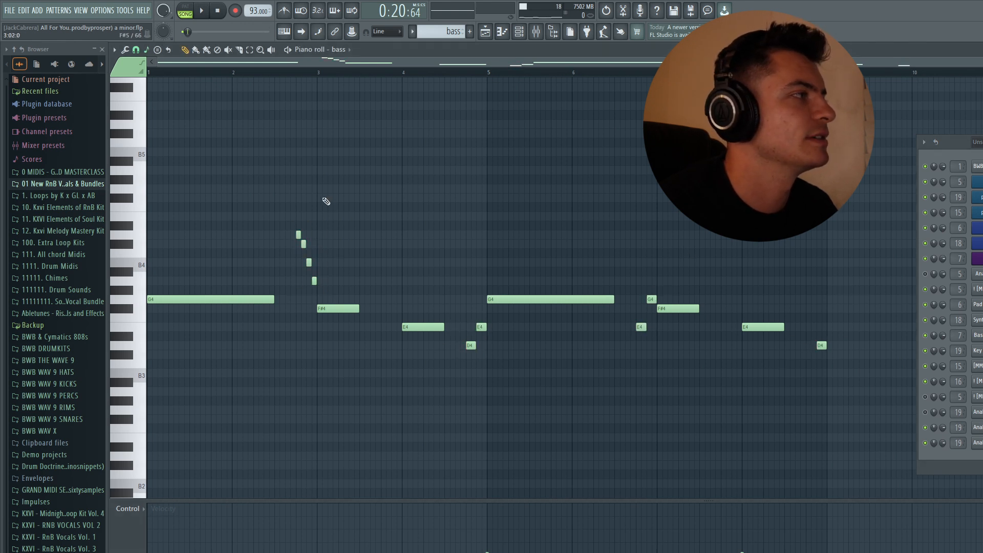
drag(294, 223, 323, 304)
key(ctrl+d)
drag(463, 359, 488, 322)
key(ctrl+d)
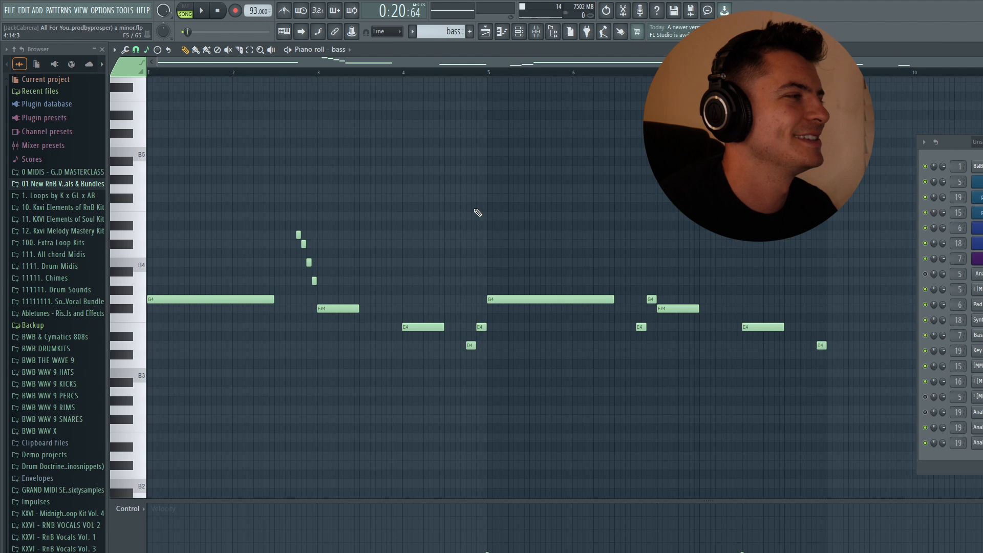
Step: Try lowering the four-note run before bar 3 so it descends from B4 to F#4, move it back up, and deselect it
drag(281, 212, 322, 295)
drag(332, 258, 507, 257)
right_click(569, 159)
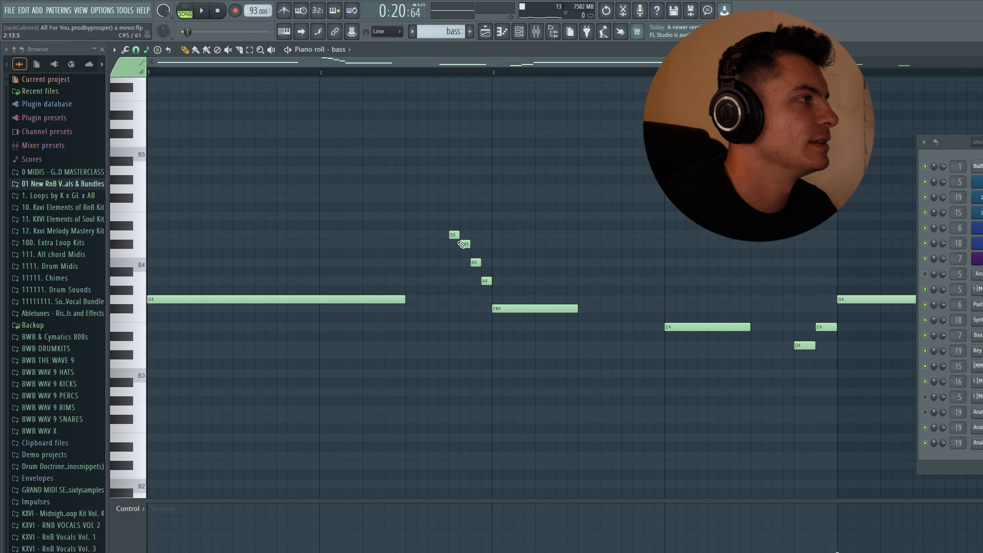
drag(441, 221, 494, 290)
key(Down)
key(Down)
key(Down)
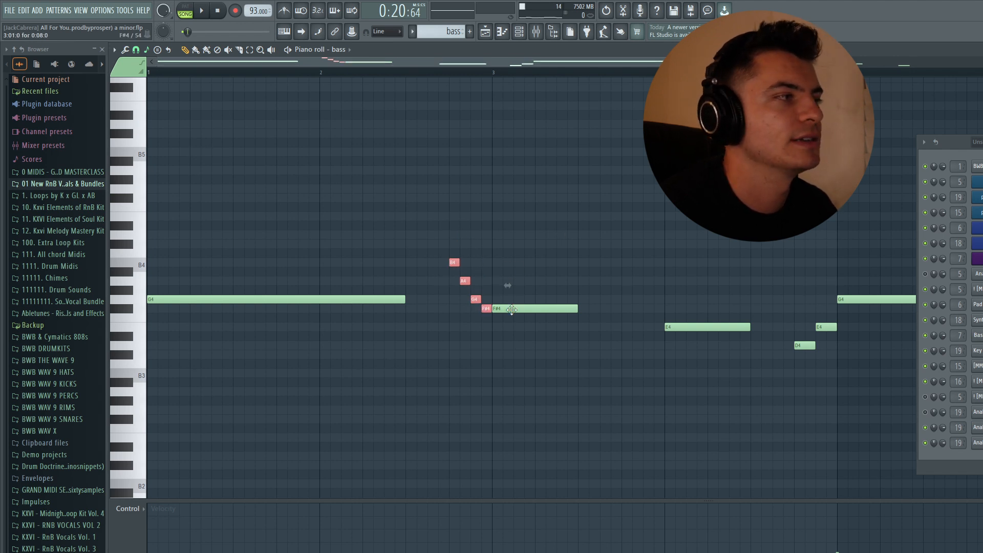
key(Up)
key(Up)
key(Up)
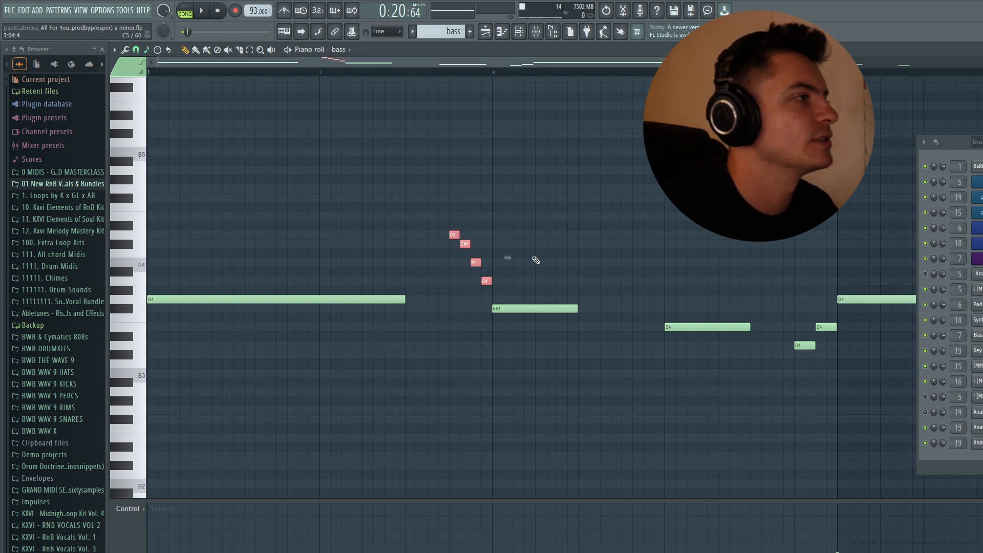
key(ctrl+d)
Step: Mark the time range of the four-note run just before bar 3 of the bassline
drag(447, 214, 495, 291)
key(ctrl+d)
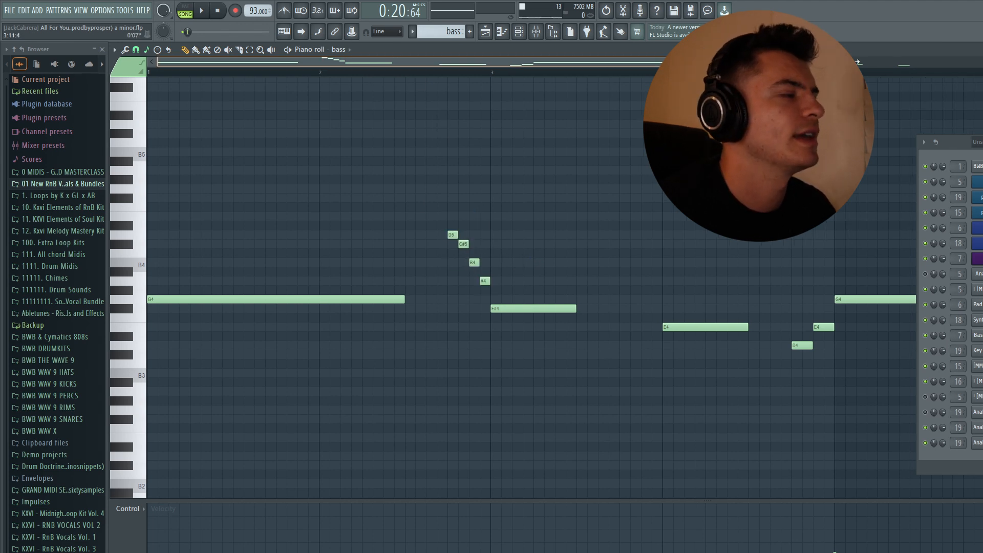
scroll(273, 153, down, 2)
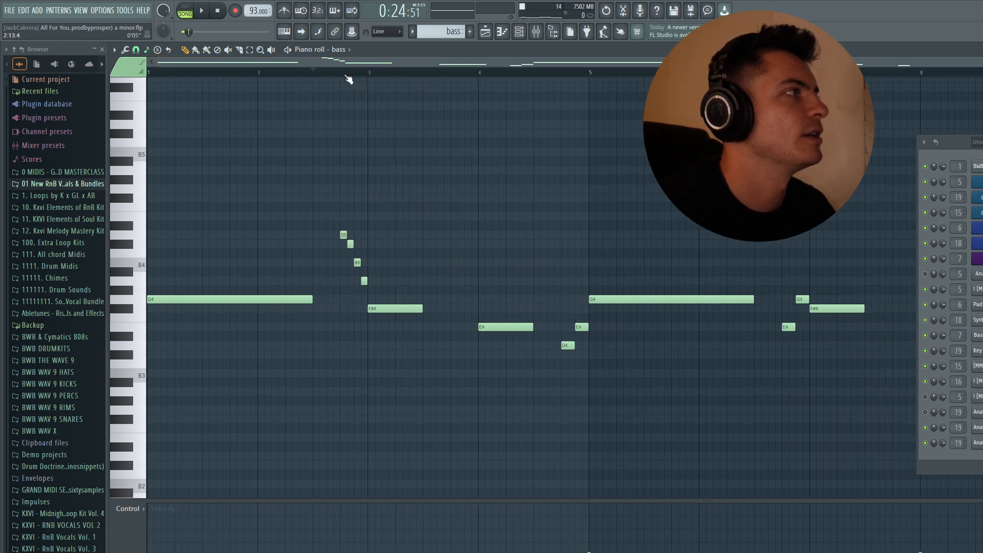
drag(345, 75, 367, 76)
key(ctrl+d)
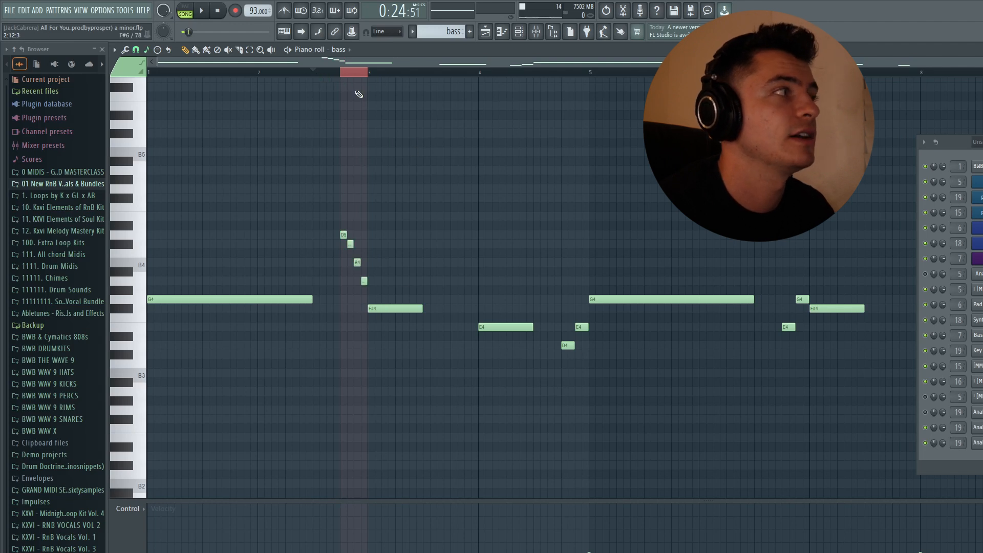
Step: Clear the time selection and play the bassline from just before the four-note run leading into bar 3
key(ctrl+d)
click(312, 73)
key(space)
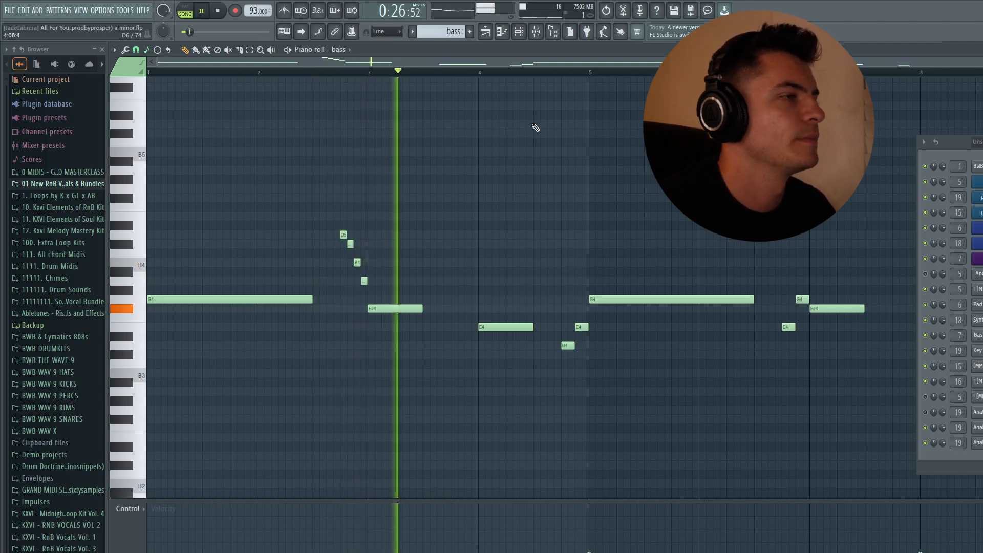
key(space)
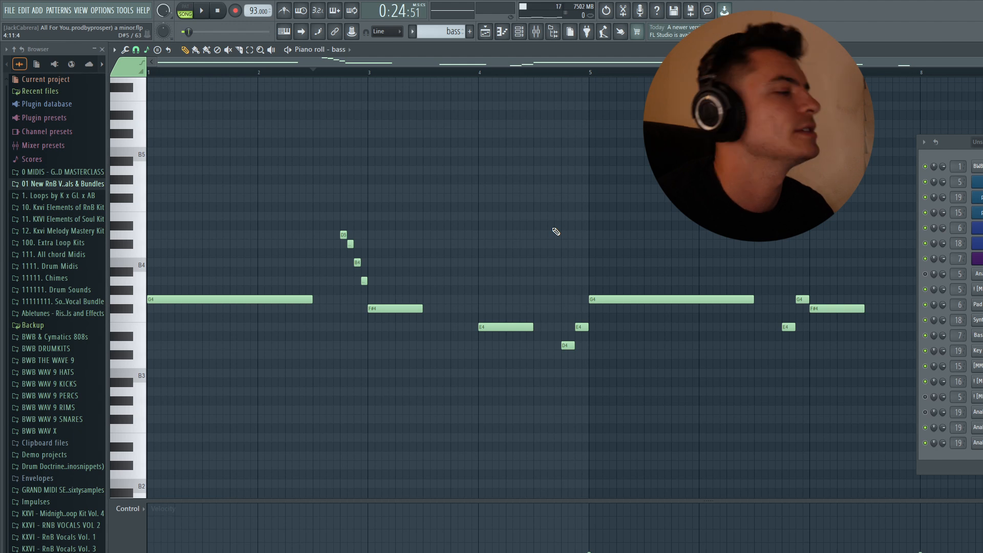
Step: Enlarge the velocity lane, try randomizing the bass note velocities by about 2%, discard the randomization and shrink the lane
drag(512, 501, 513, 341)
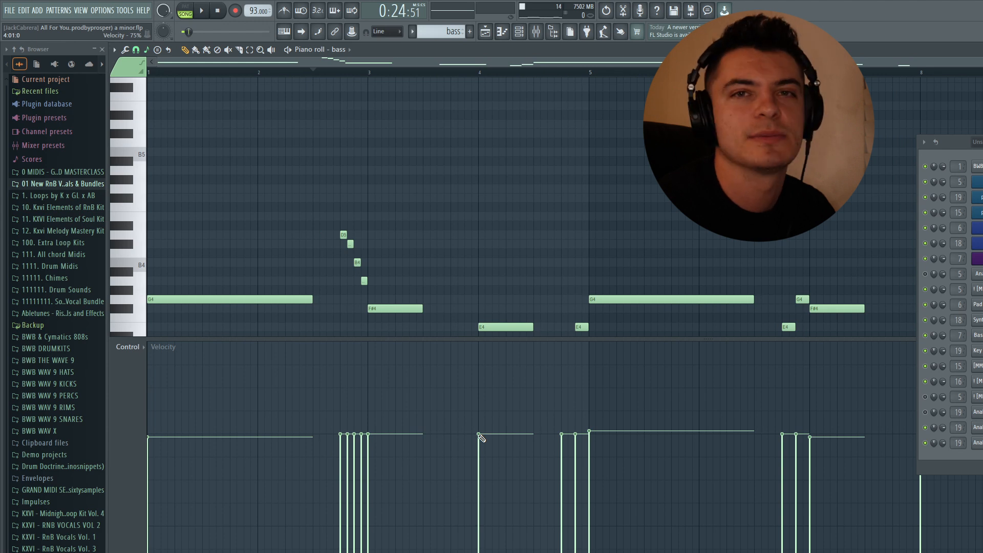
key(alt+r)
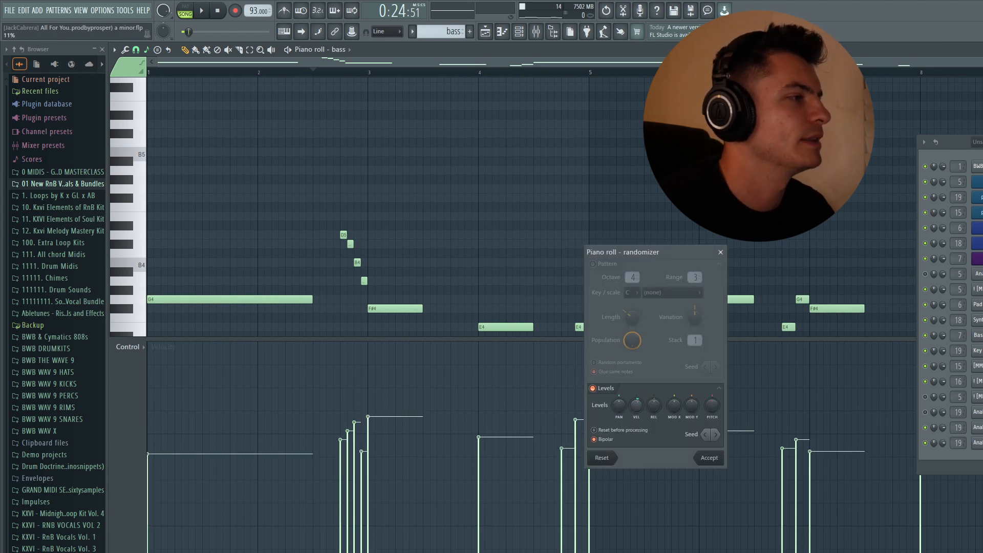
drag(636, 406, 636, 408)
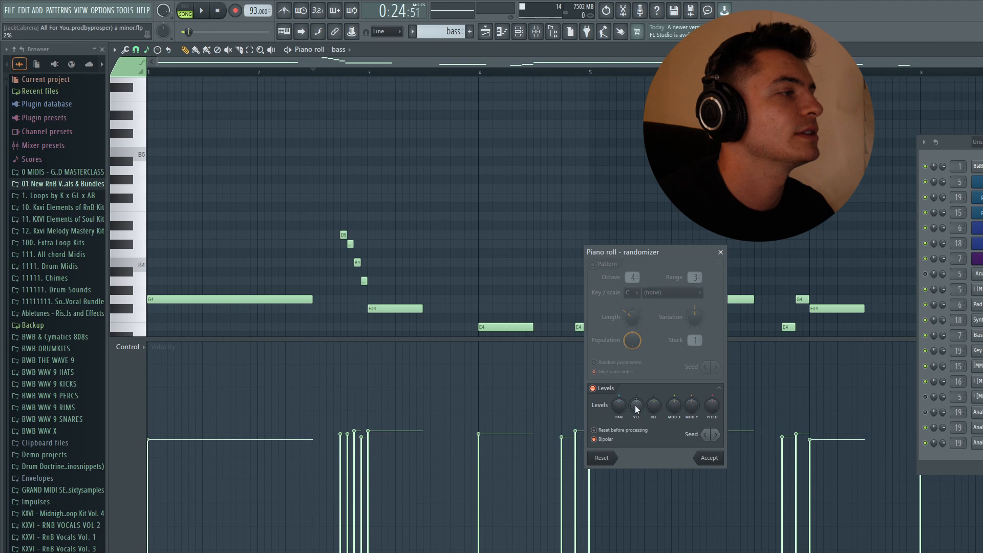
click(720, 253)
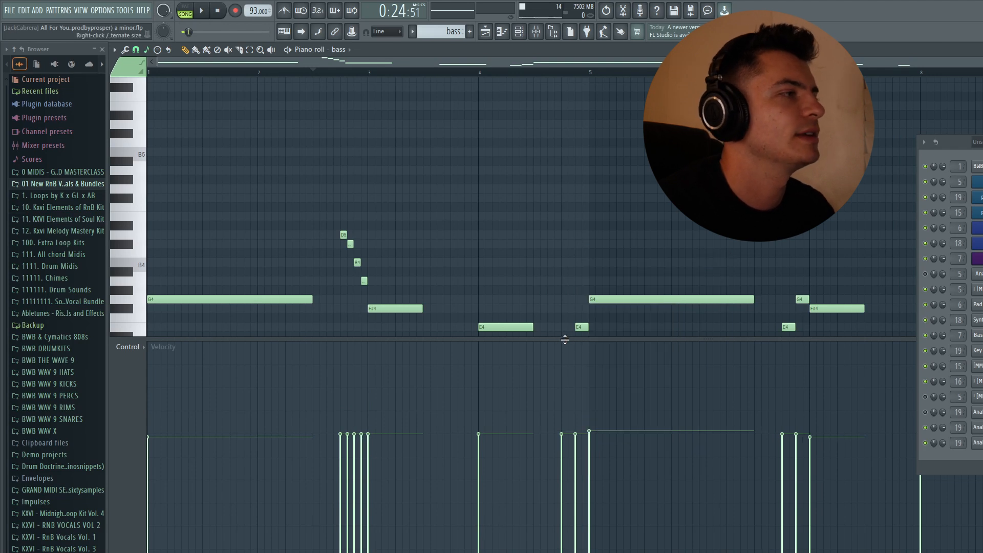
drag(566, 338, 601, 464)
Step: Inspect the ValhallaVintageVerb and Fruity parametric EQ 2 settings on the bass's Trillian mixer track, closing each plugin
key(F5)
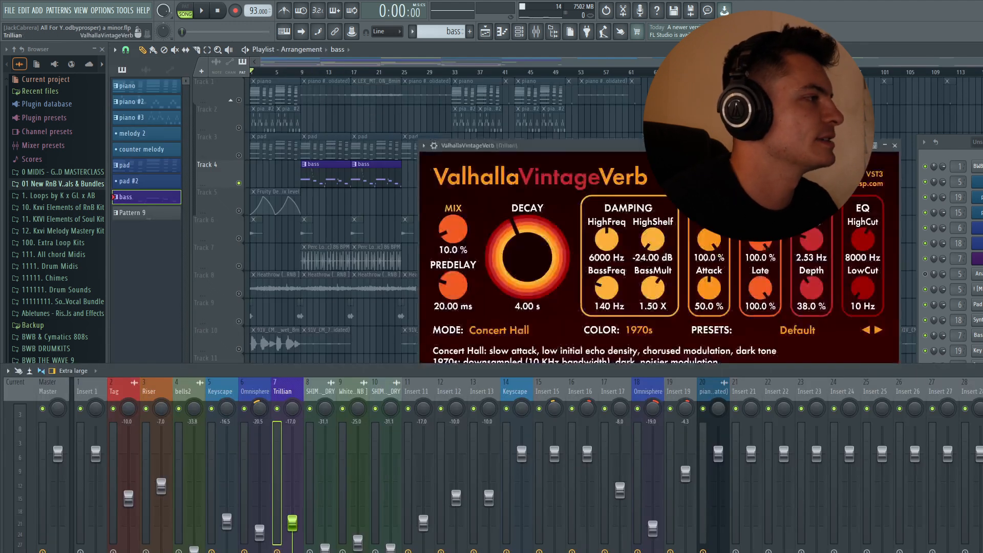
drag(533, 151, 443, 100)
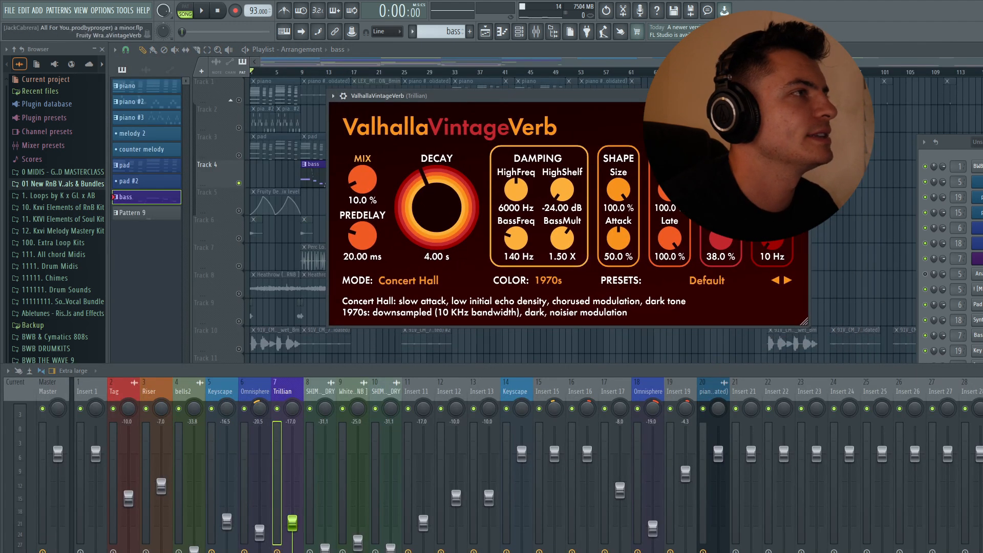
click(804, 96)
click(293, 551)
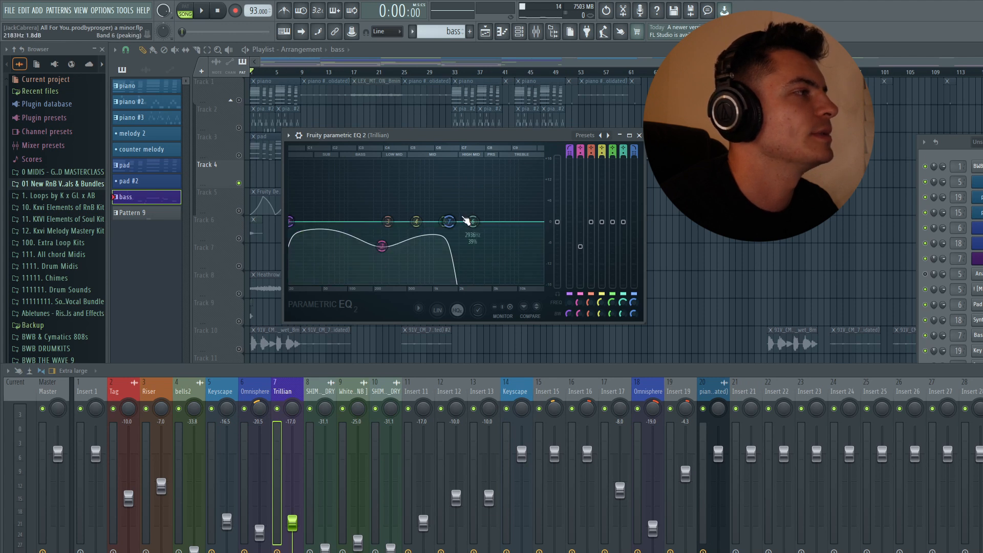
click(639, 135)
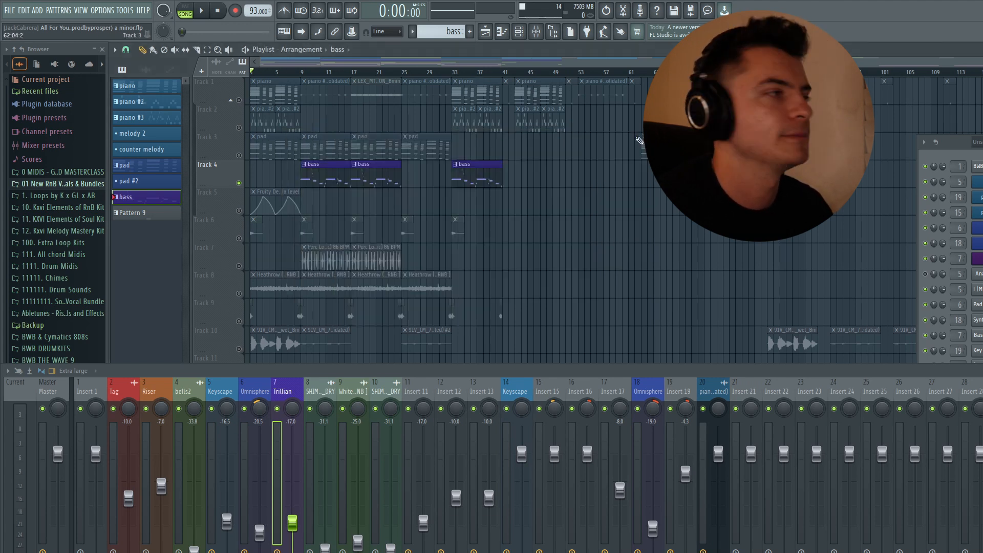
Step: Select the piano #2 pattern and view its Lead - Her Fav preset in Analog Lab's KXVI - Sonic Mastery sound bank
key(F9)
click(146, 102)
click(976, 427)
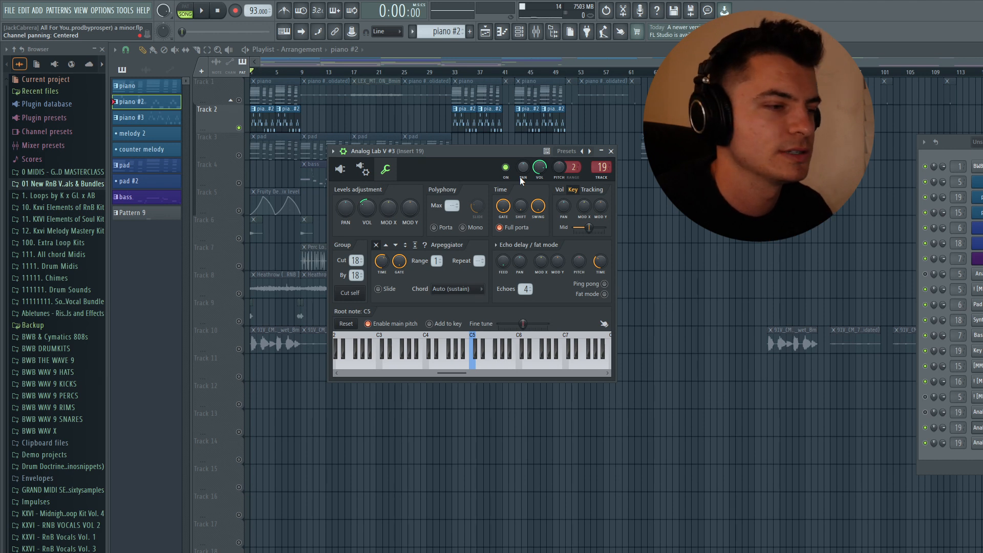
drag(462, 154, 493, 186)
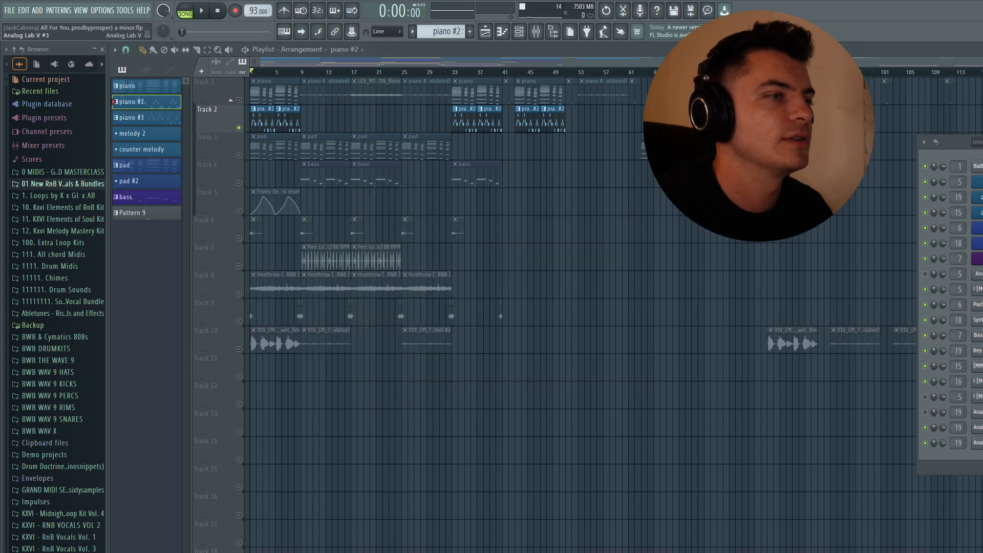
click(374, 202)
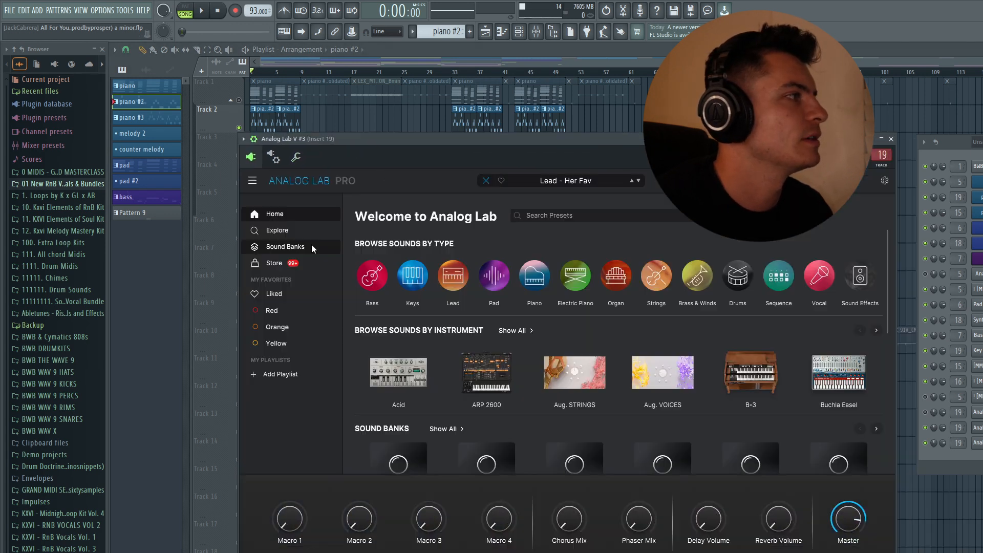
click(285, 246)
click(836, 283)
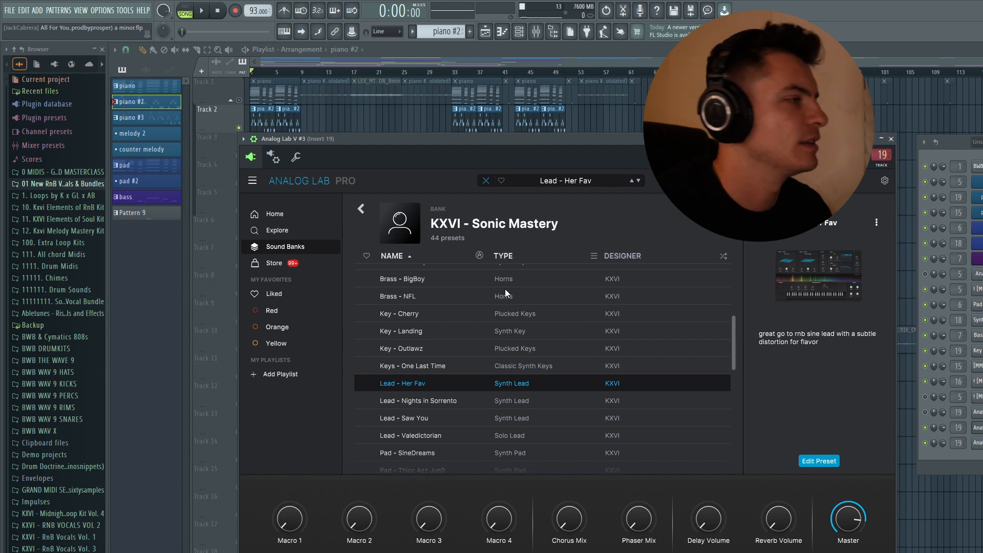
click(890, 139)
Step: Play the piano #2 melody from the start in its piano roll, stop it and return to the playlist
key(F7)
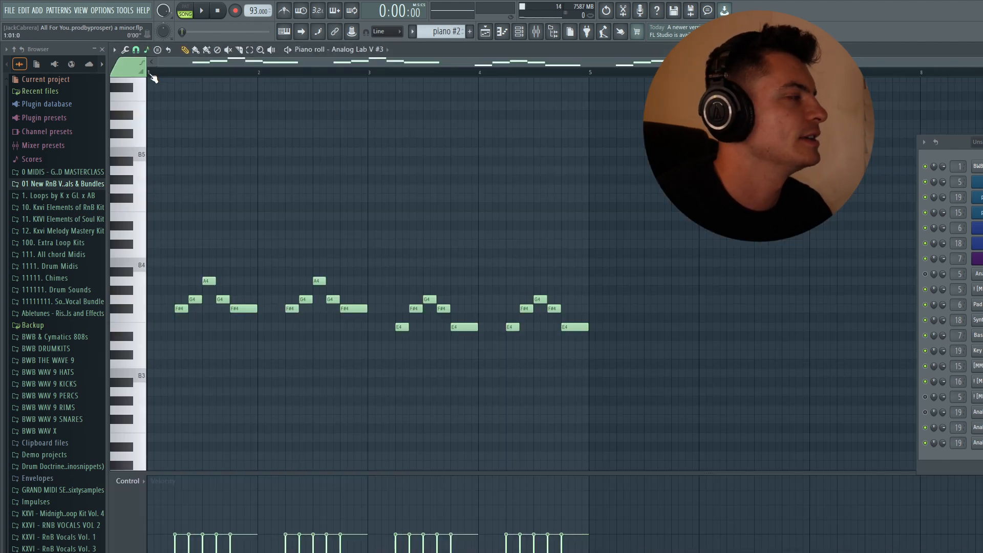
key(space)
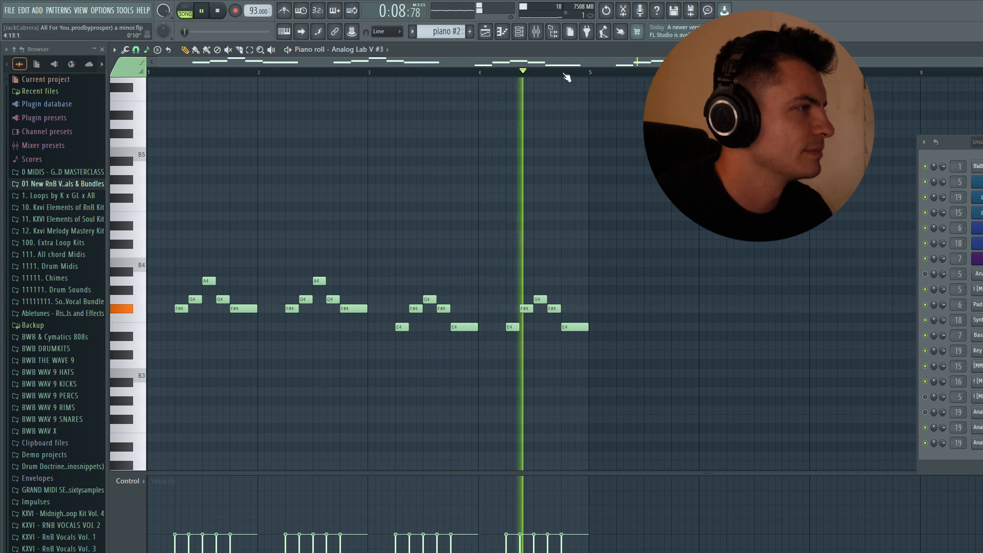
key(space)
click(491, 33)
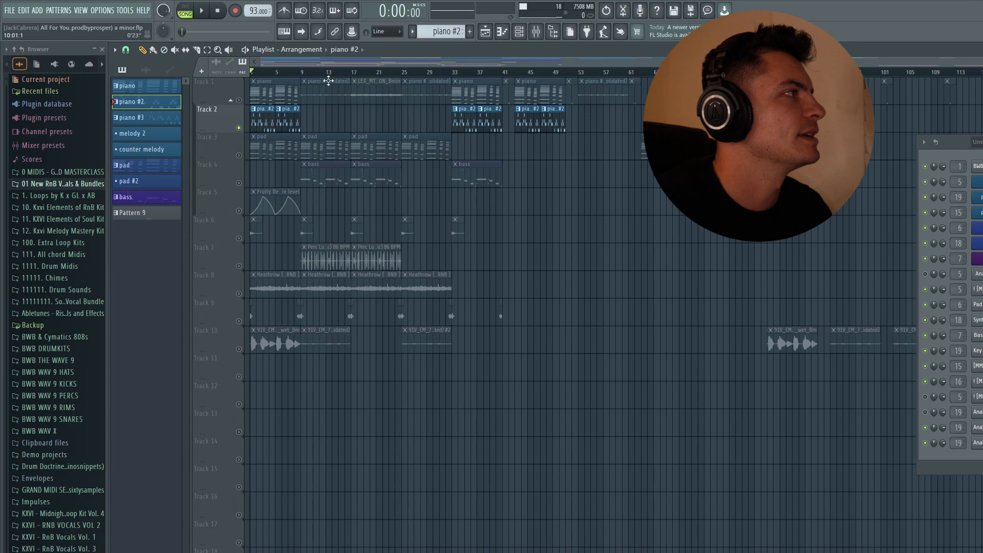
Step: Try overlaying the melody notes of bars 1 and 2 onto bars 3 and 4 of piano #2, discard them and return to the playlist
key(F7)
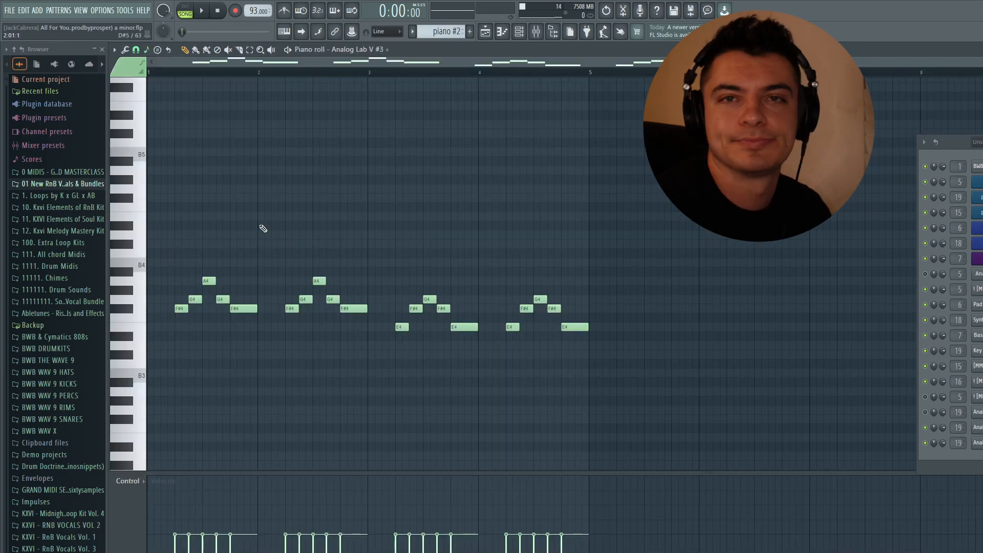
mouse_move(367, 320)
mouse_down()
mouse_move(171, 269)
mouse_move(426, 273)
mouse_up()
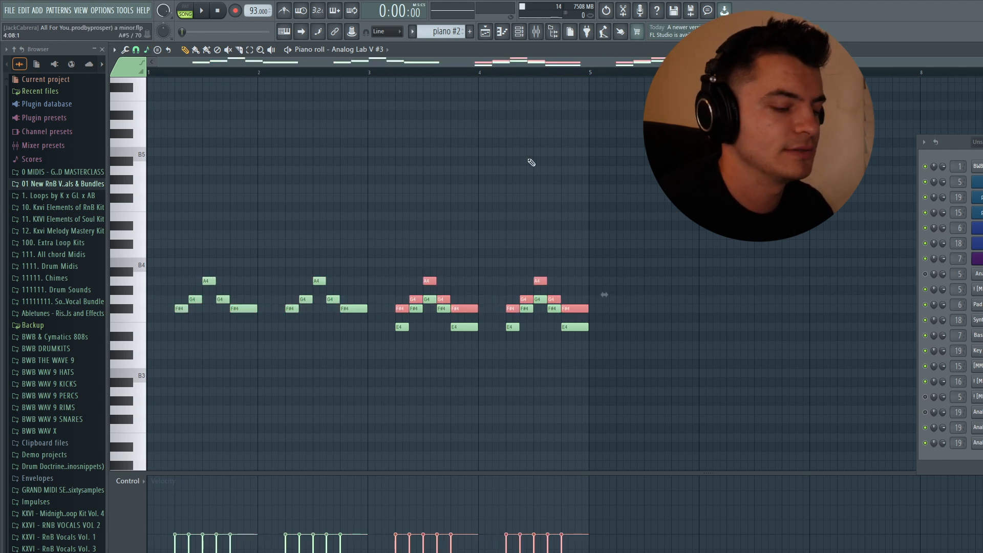
key(Down)
key(ctrl+d)
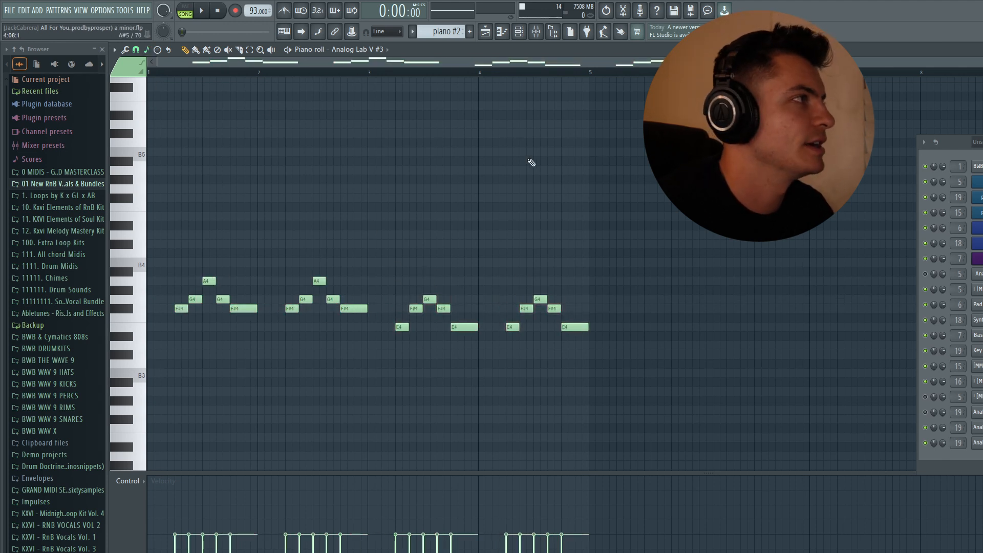
click(479, 32)
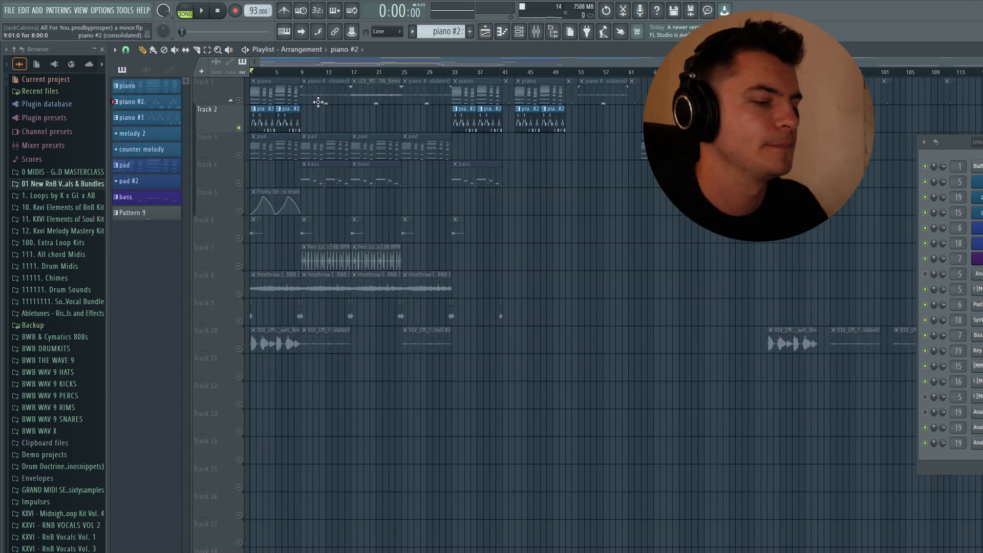
Step: Open Fruity Delay 3 on the Insert 19 mixer track and examine its delay time, feedback and dry controls
key(F9)
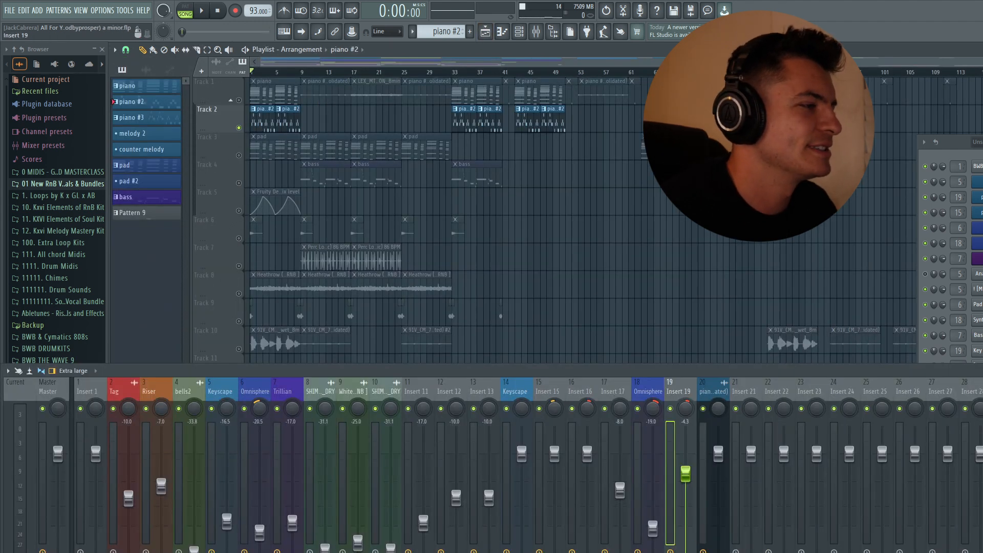
click(981, 435)
drag(358, 130, 499, 141)
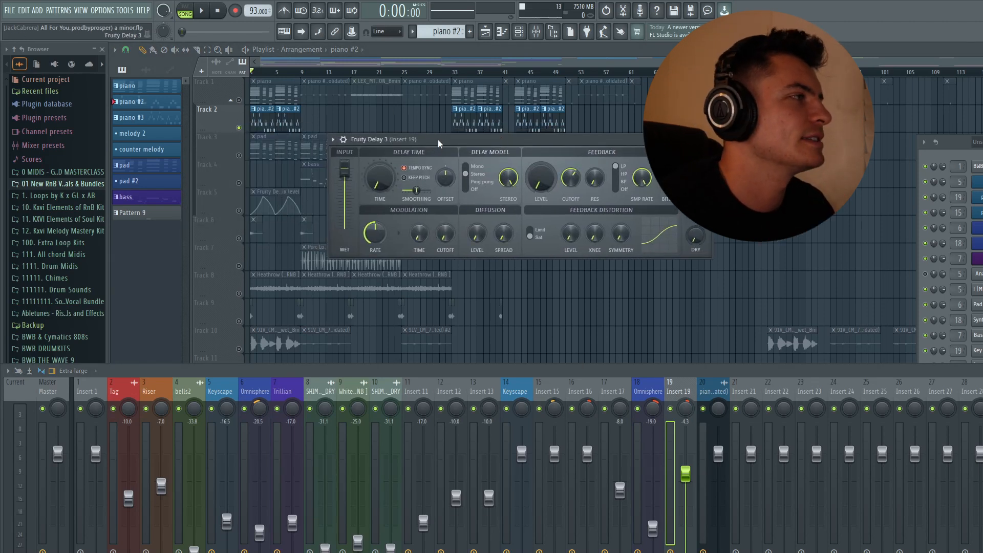
drag(439, 143, 446, 164)
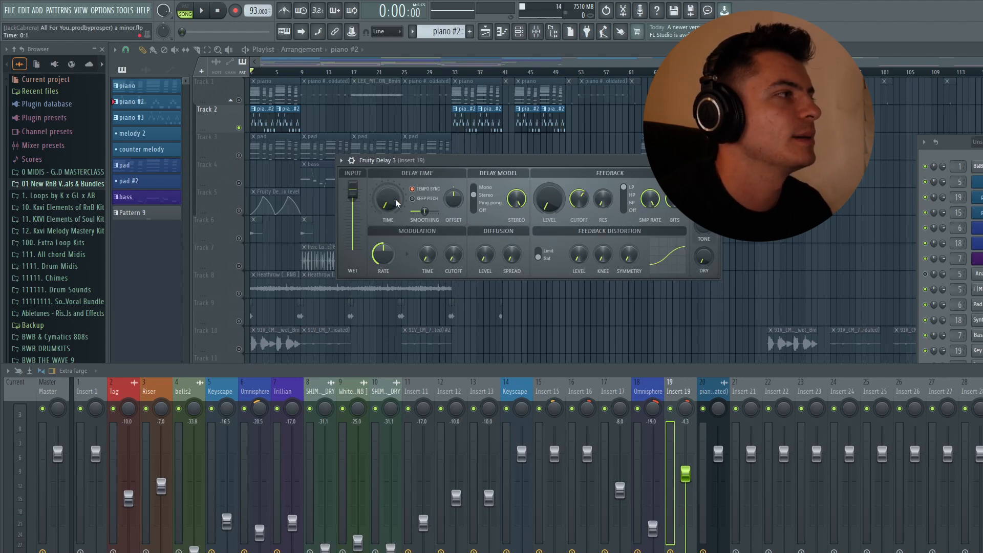
drag(703, 256, 703, 277)
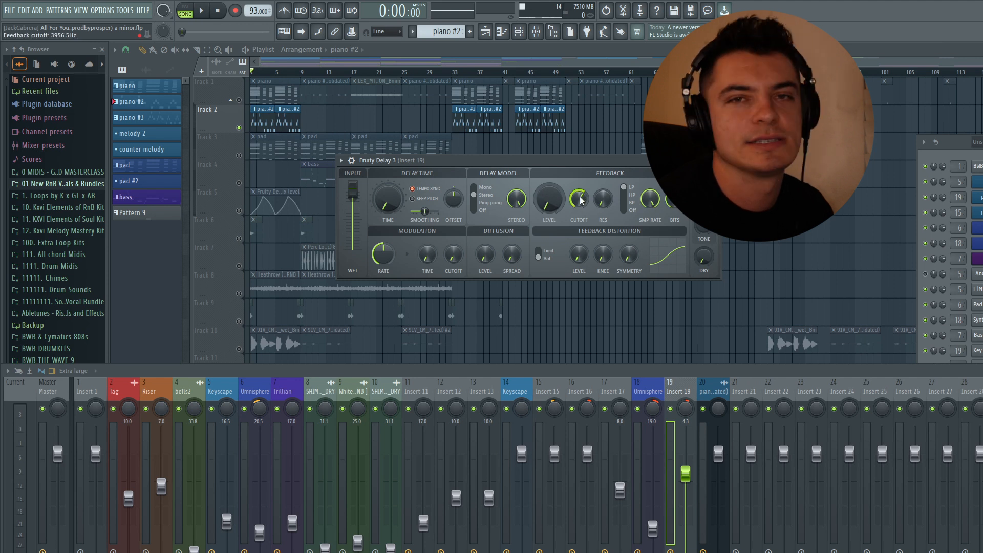
Step: Try raising the delay's feedback cutoff to about 21985 Hz during playback, undo the change and close the delay
key(space)
drag(580, 200, 580, 192)
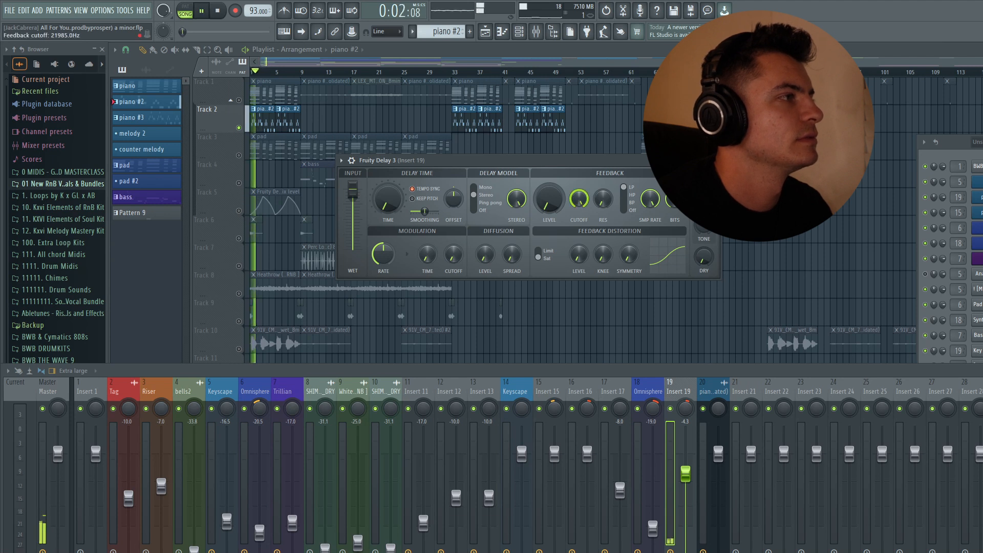
key(ctrl+z)
key(space)
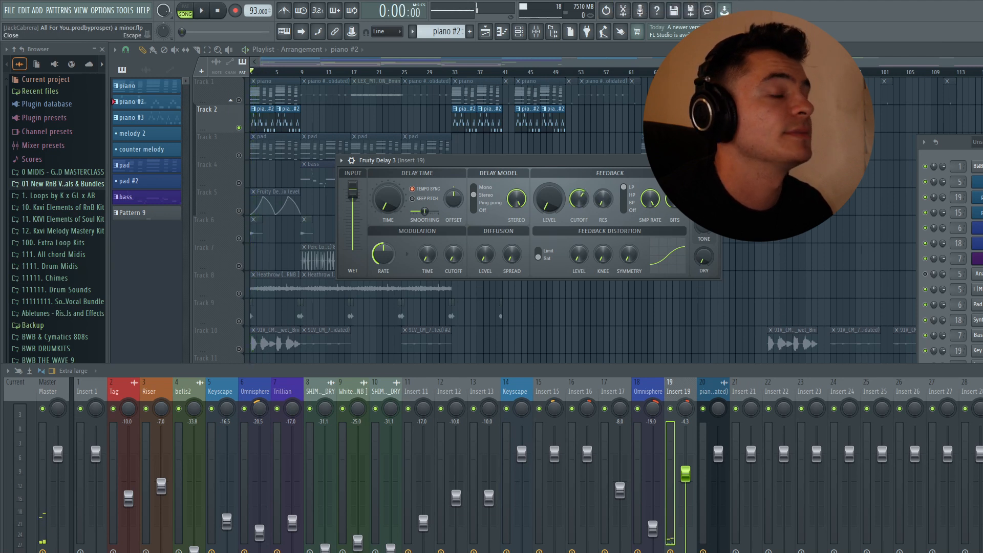
click(714, 160)
Step: Inspect the ValhallaVintageVerb and Fruity parametric EQ 2 settings on Insert 19, closing each plugin
click(980, 450)
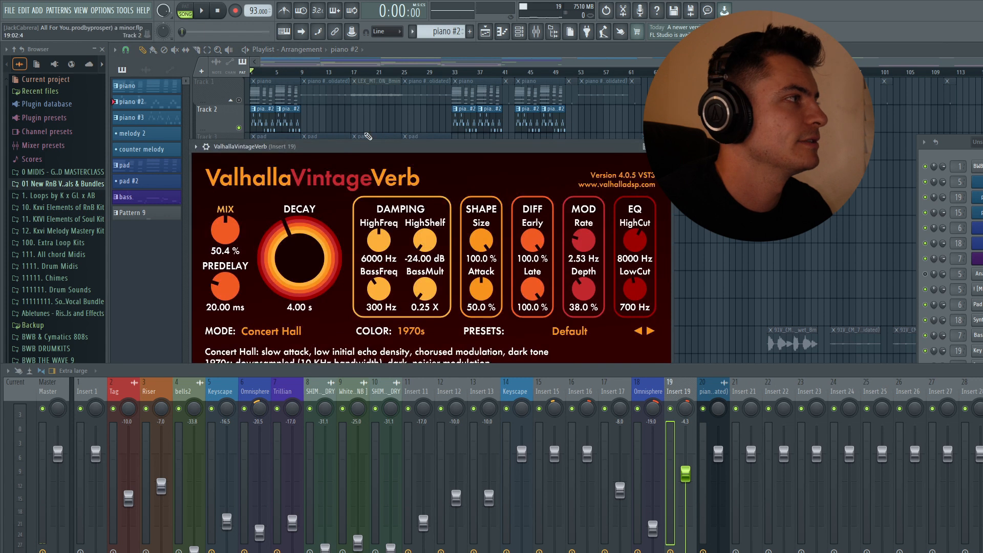
drag(368, 144, 424, 108)
click(721, 109)
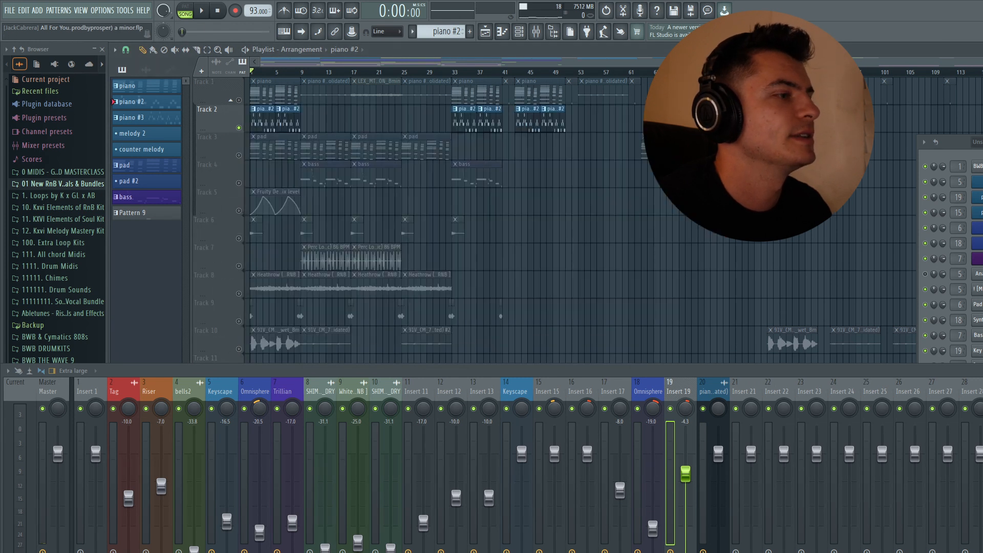
click(980, 435)
drag(429, 167, 476, 152)
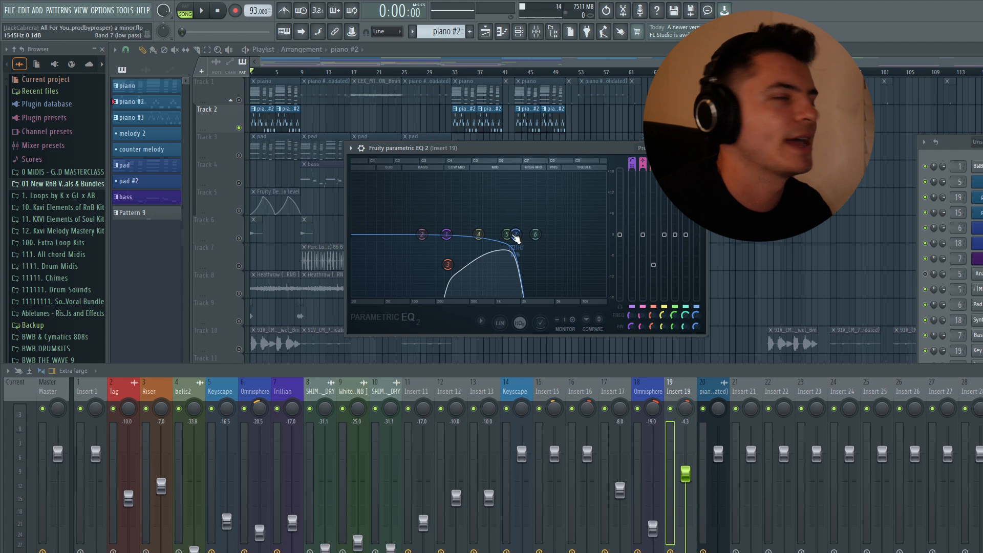
click(699, 148)
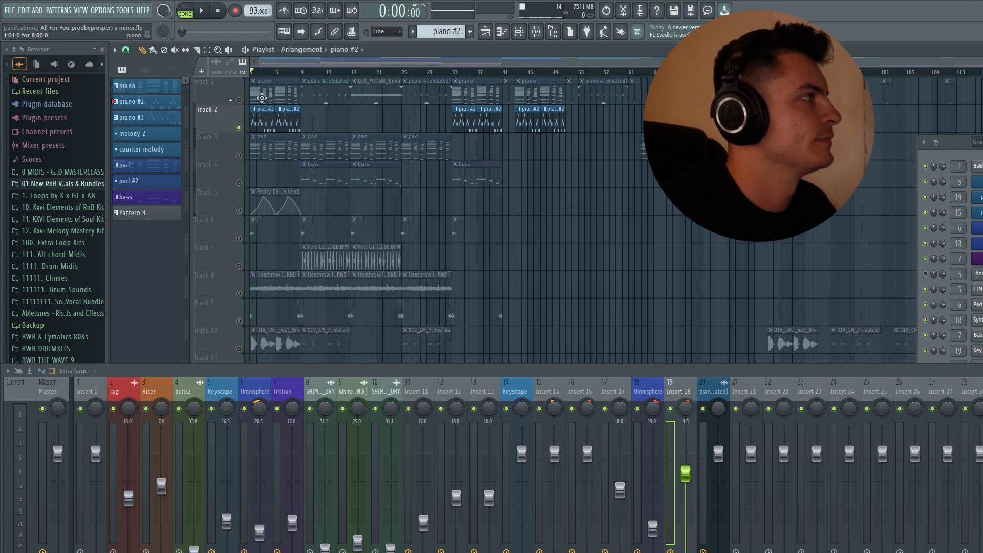
Step: Focus Track 1, hide the mixer and play the arrangement from bar 9
click(264, 94)
key(F9)
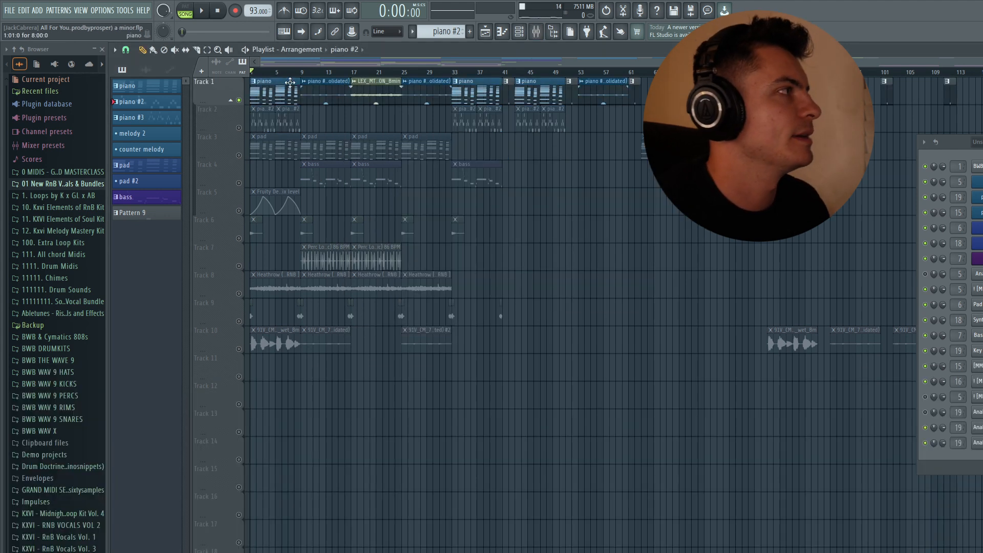
click(301, 72)
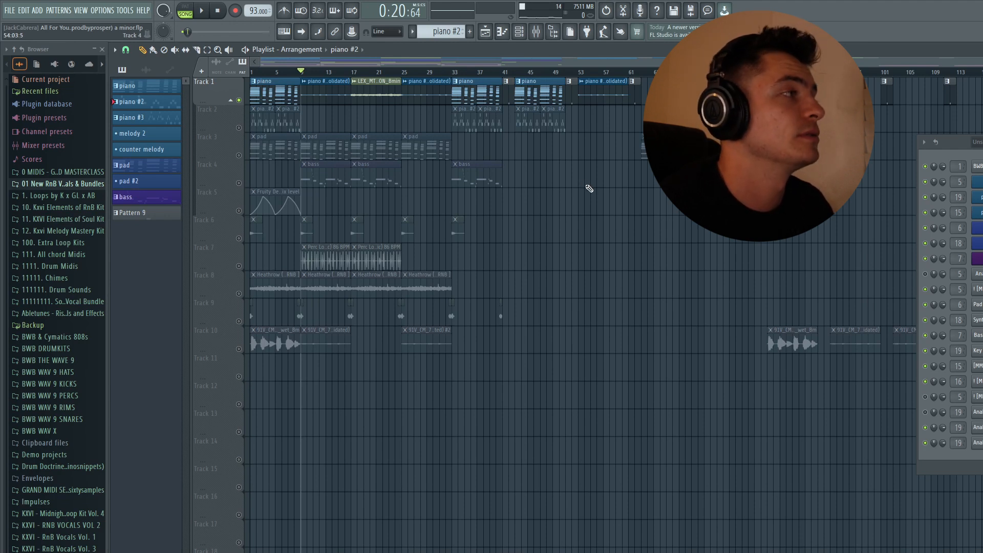
key(space)
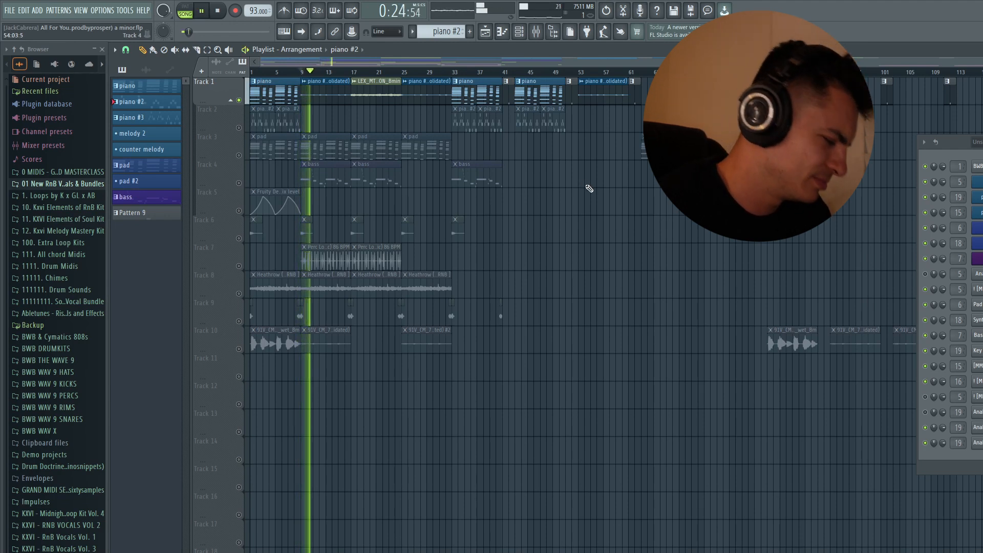
key(space)
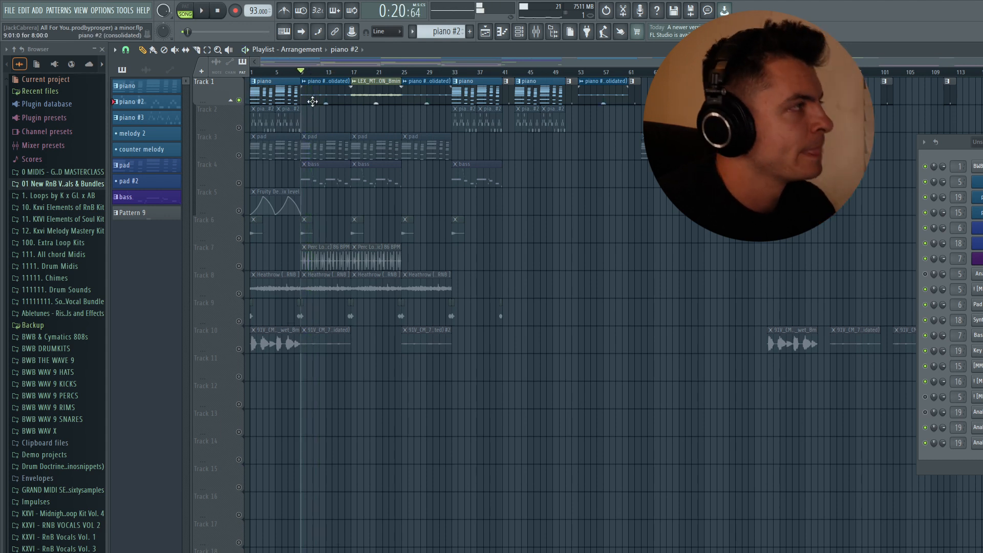
Step: Select the opening piano clips on Tracks 1 and 2, toggle the tracks' soloing and leave only Track 1 audible
drag(275, 86, 269, 131)
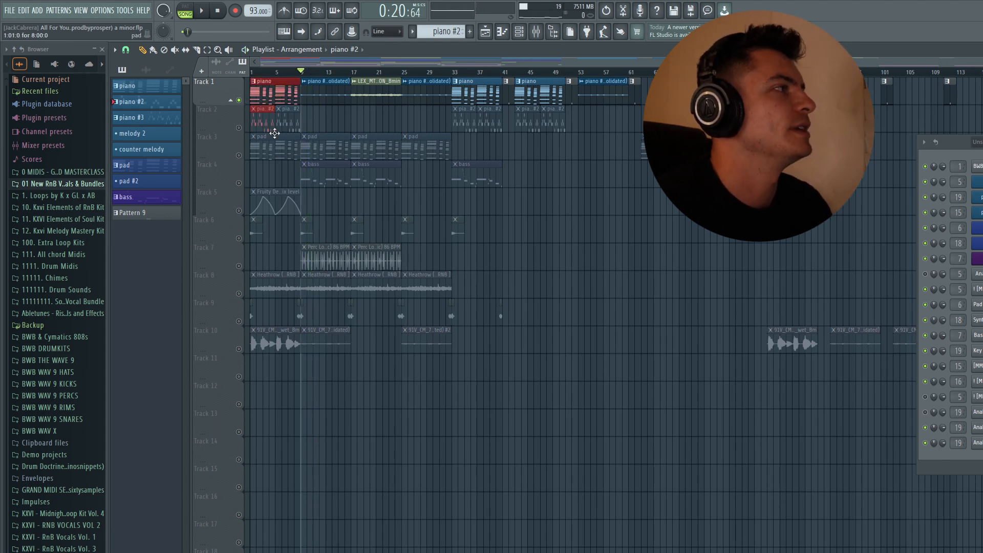
right_click(239, 101)
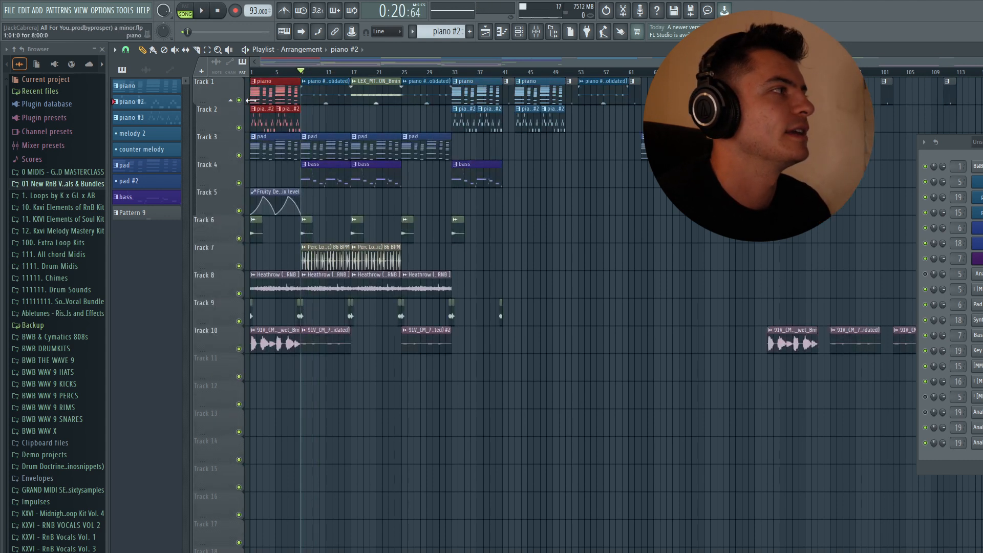
right_click(239, 100)
right_click(238, 128)
click(238, 101)
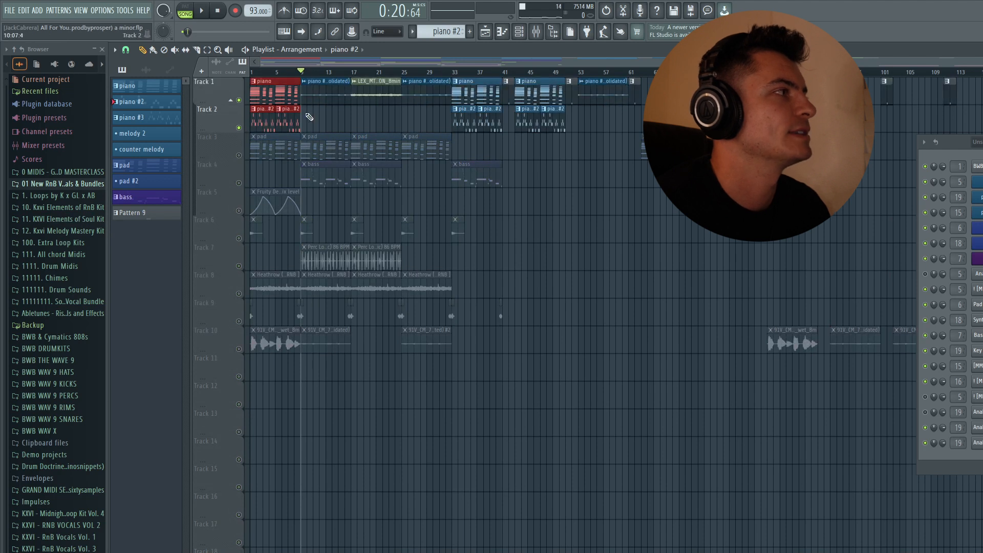
click(239, 128)
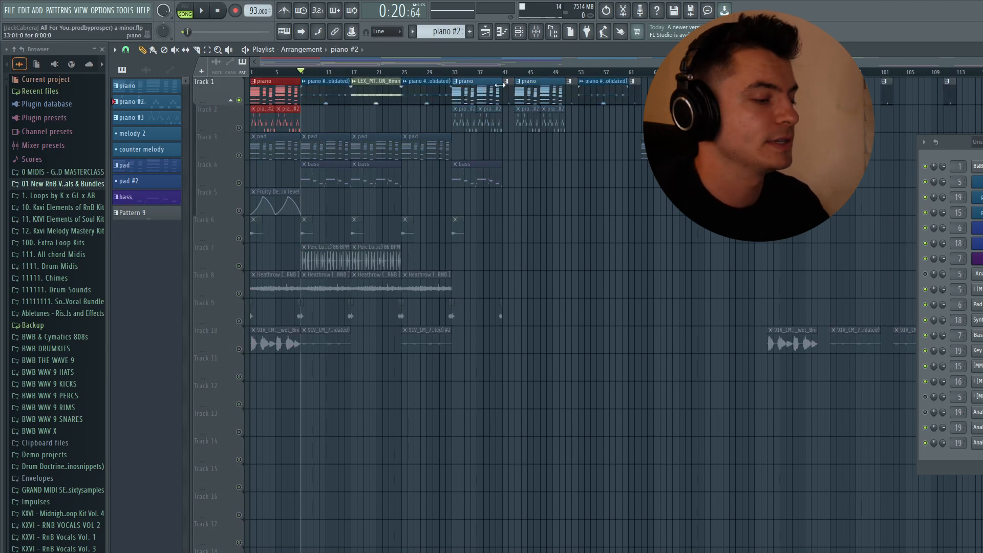
Step: Inspect the Decimort 2 and Fruity Reeverb 2 settings on the Insert 14 Keyscape mixer track, closing each plugin
key(F9)
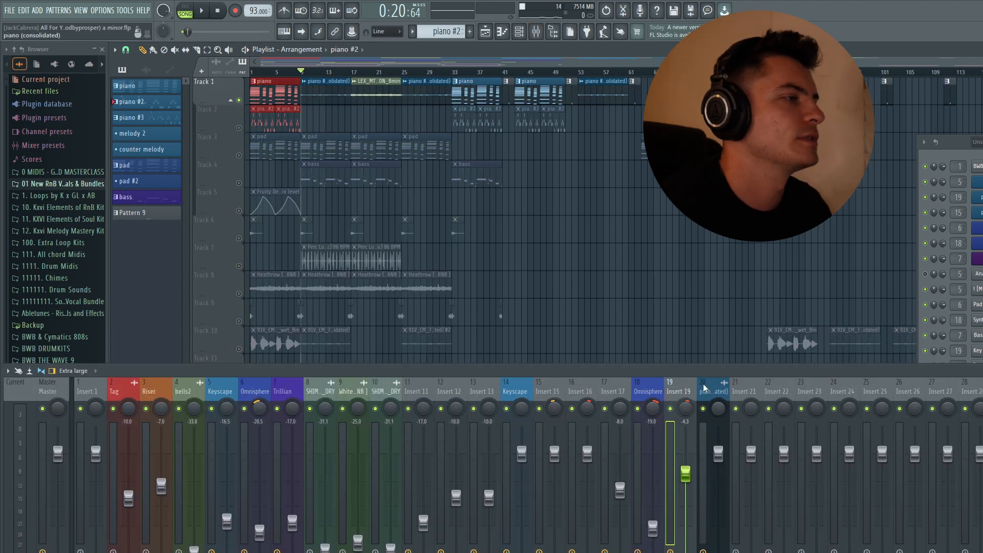
click(516, 391)
click(980, 435)
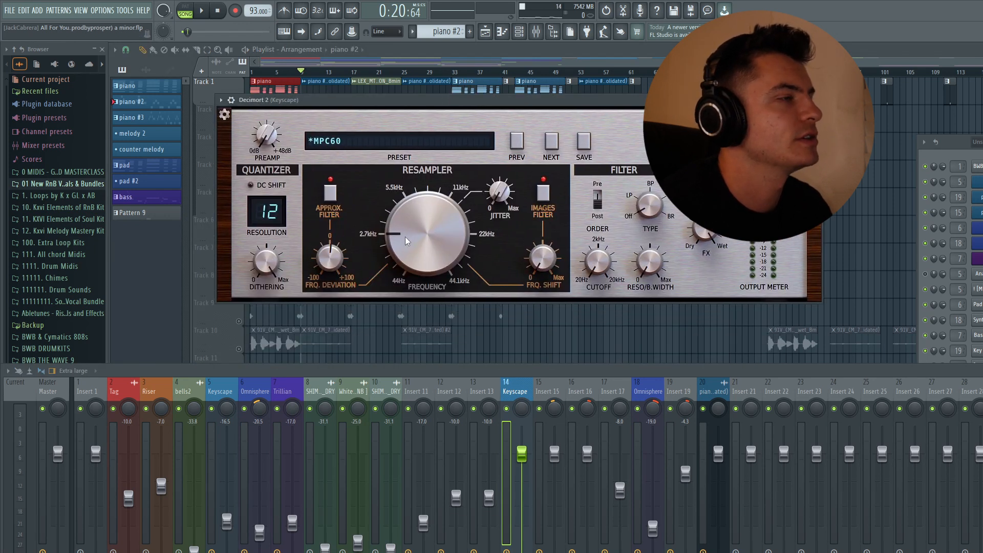
click(815, 100)
click(981, 450)
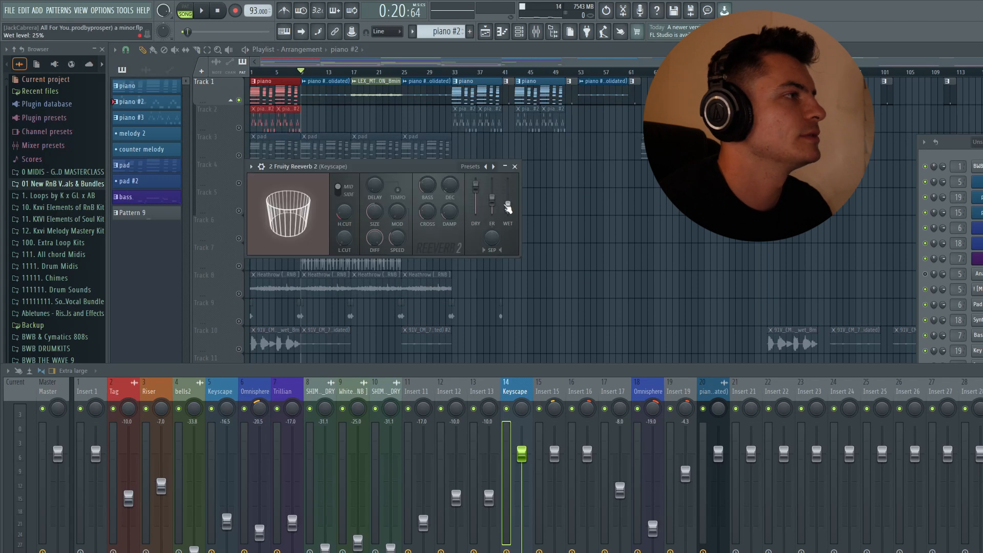
click(515, 166)
Step: Inspect the two Fruity Parametric EQ 2 curves on the Keyscape mixer track and close both equalizers
click(486, 550)
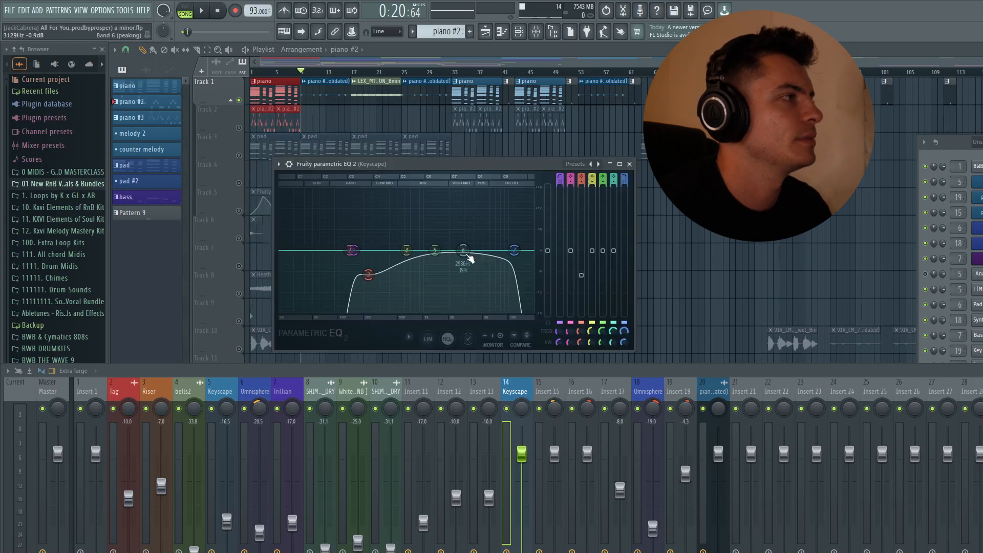
drag(404, 165, 459, 158)
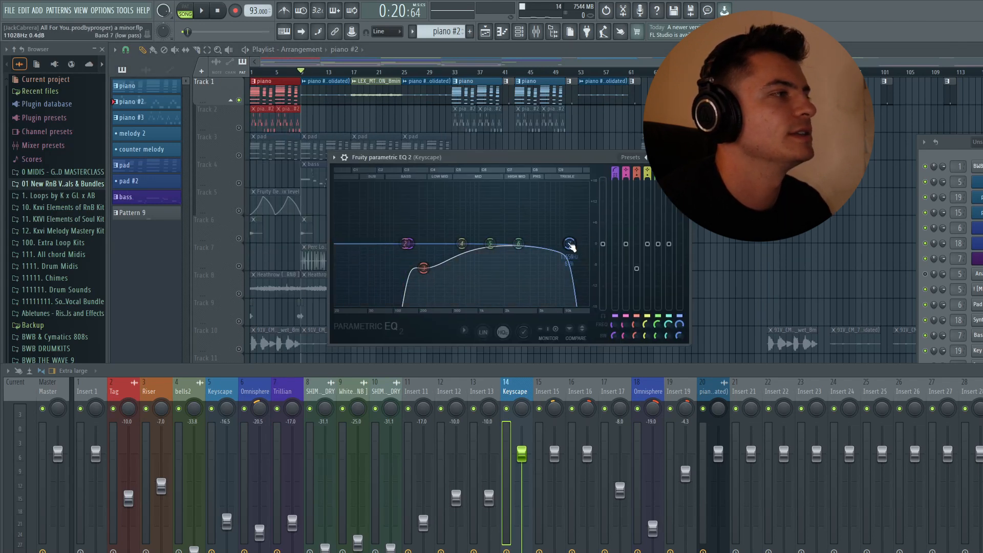
click(682, 157)
click(493, 550)
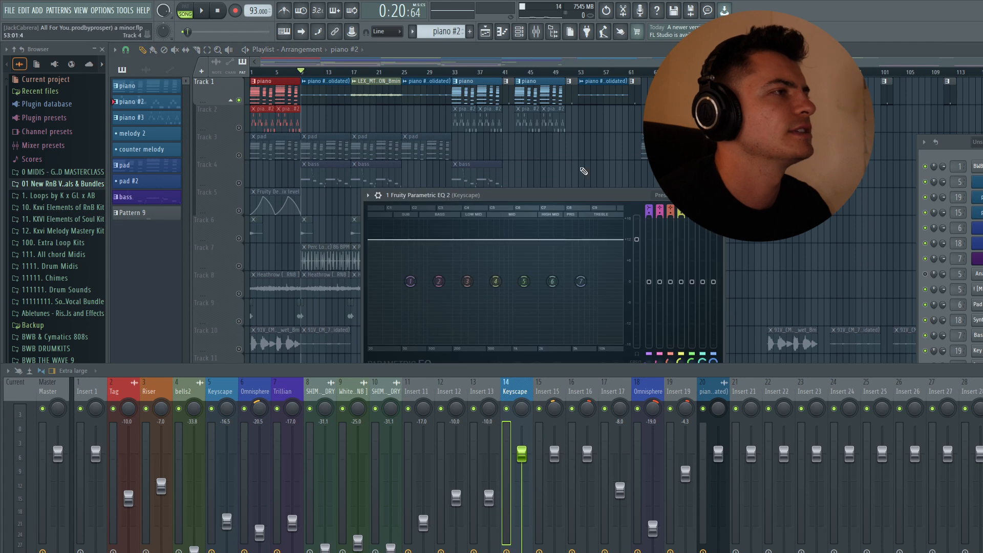
click(717, 195)
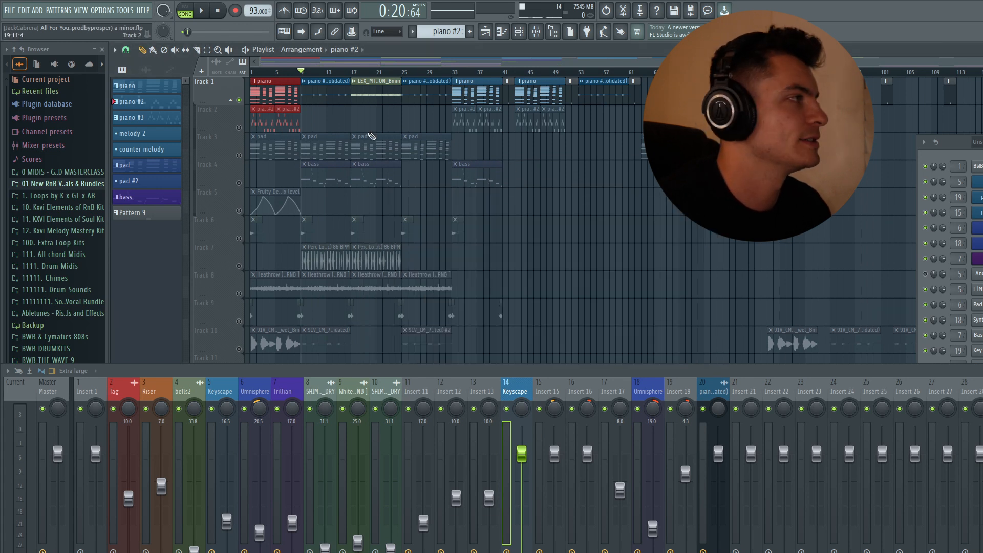
Step: Hide the mixer, keep Track 1 soloed and play the melody clip from bar 17
key(F9)
click(352, 72)
right_click(238, 100)
right_click(238, 101)
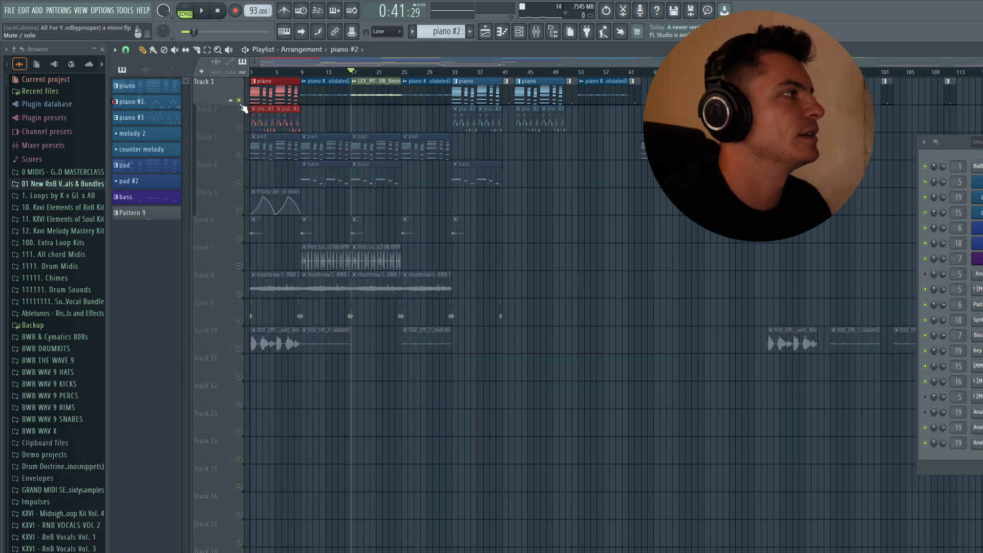
click(549, 204)
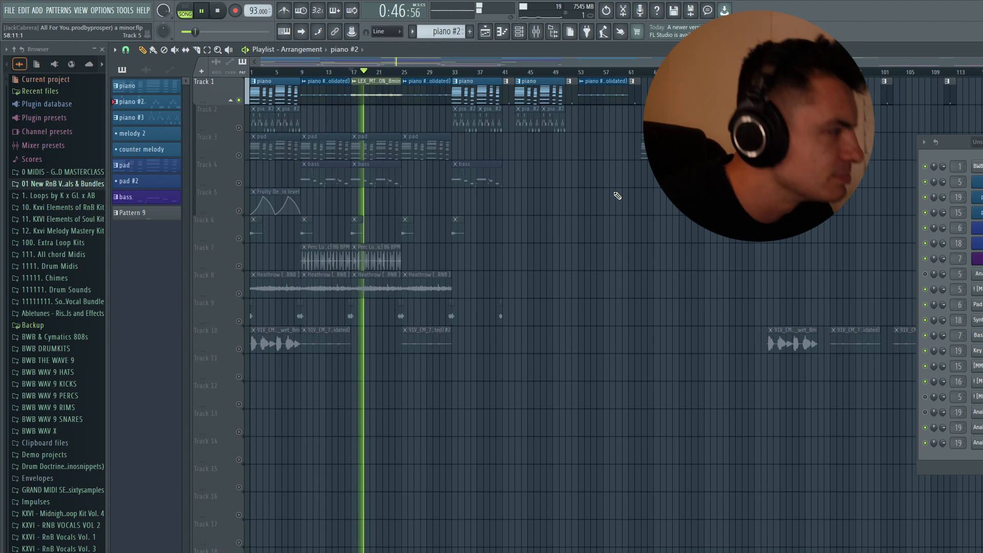
key(space)
Step: Unsolo Track 1 and play the full arrangement from bar 17
right_click(241, 155)
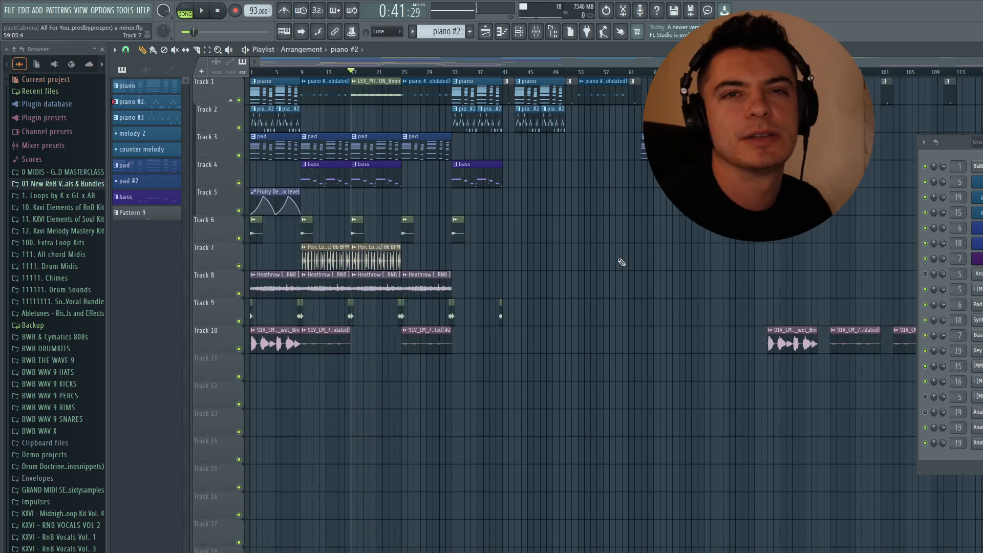
key(space)
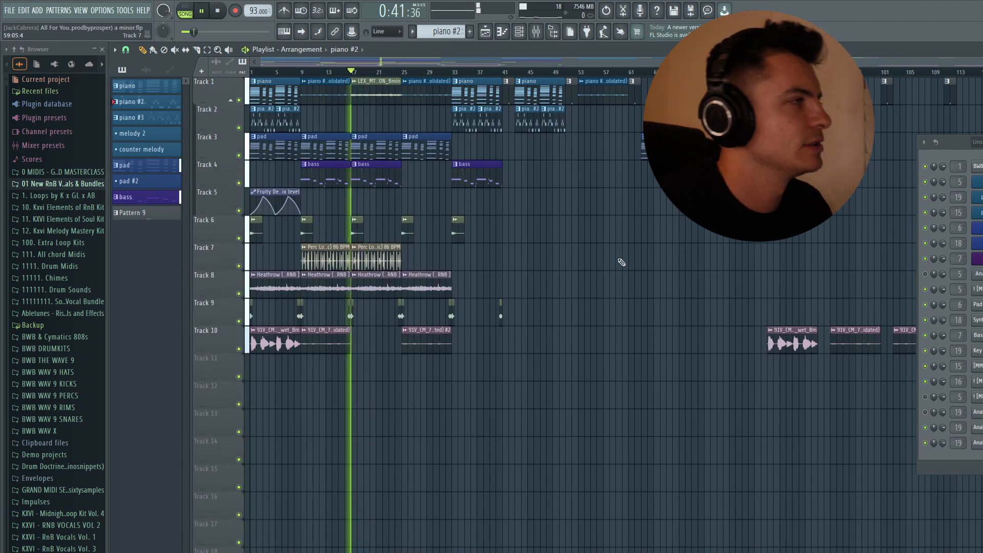
key(space)
Step: Solo Track 1 again and examine the ValhallaVintageVerb settings on the Insert 17 mixer track, closing the plugin
right_click(241, 101)
key(F9)
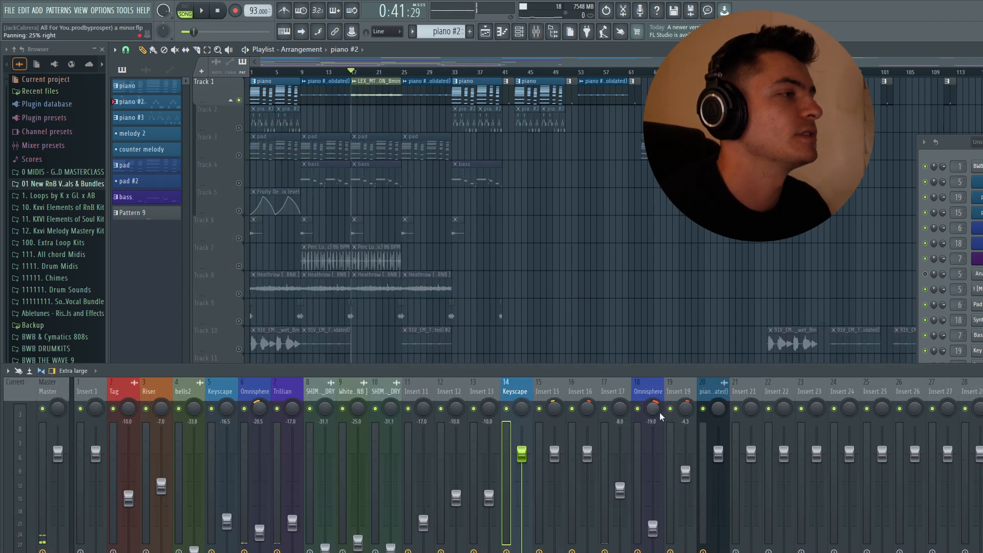
click(619, 394)
click(982, 512)
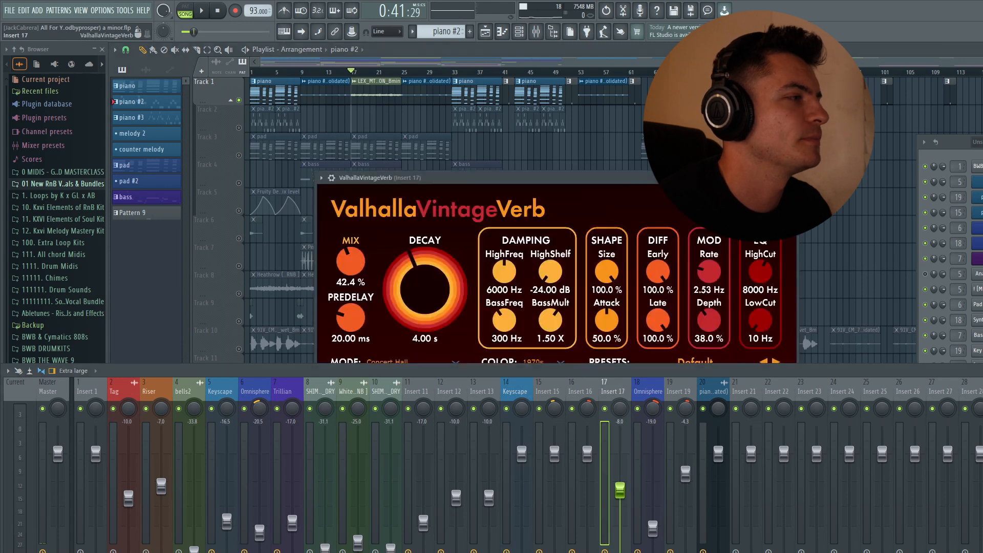
drag(389, 177, 352, 98)
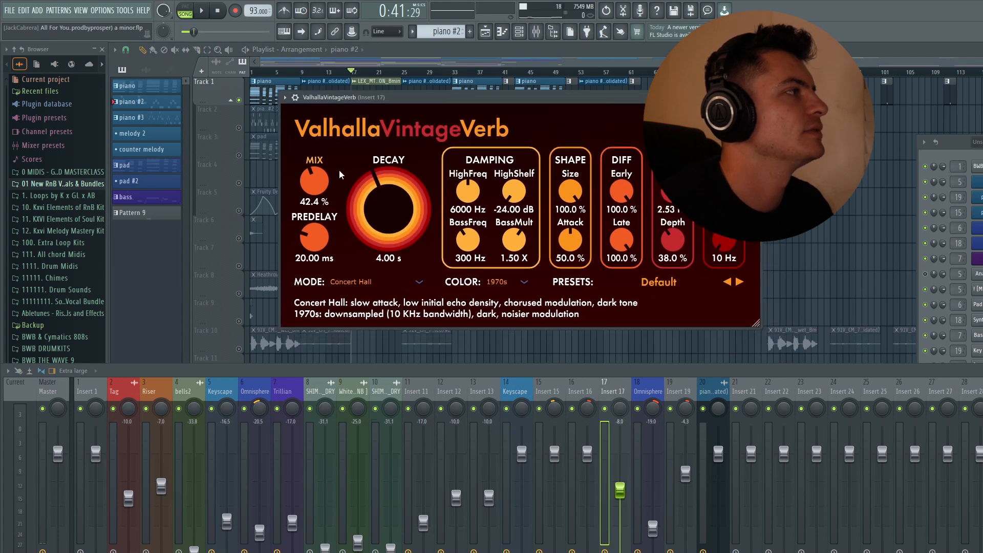
click(755, 97)
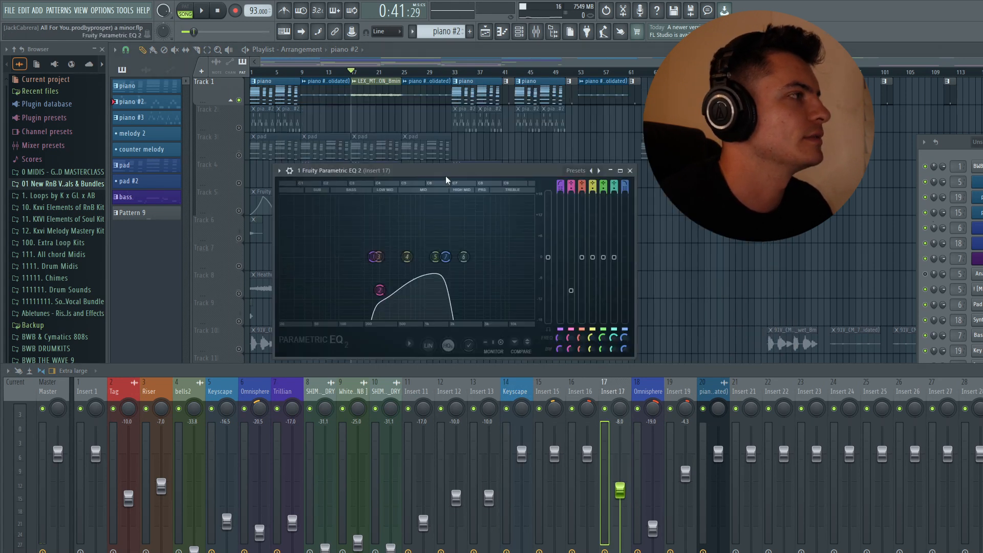
Step: Examine the Insert 17 Fruity Parametric EQ 2 curve during playback, close it and hide the mixer
drag(439, 175, 523, 150)
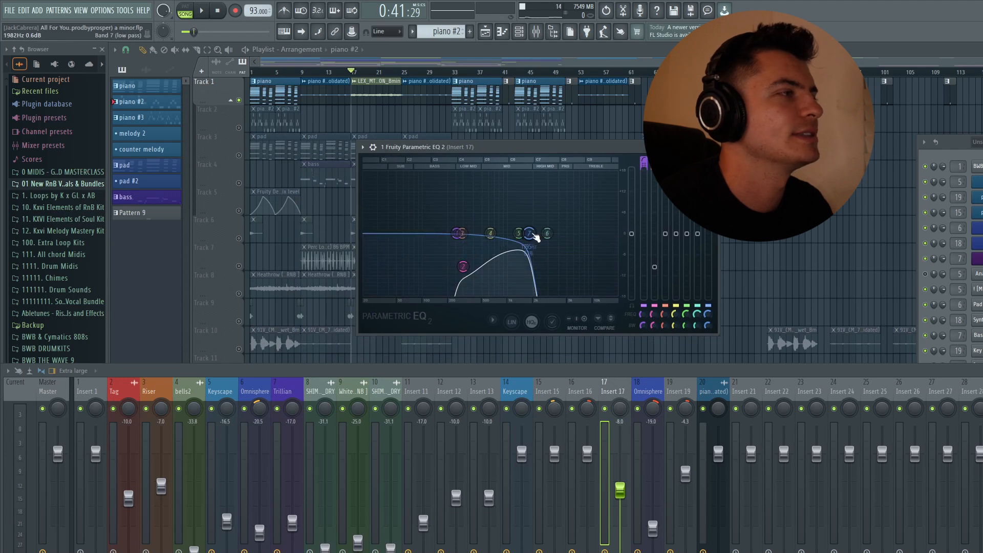
key(space)
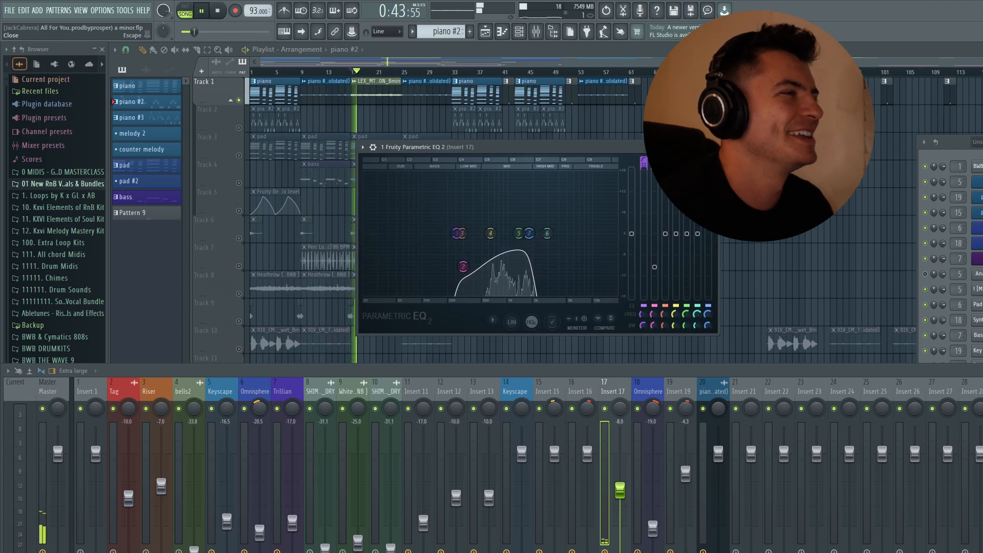
key(space)
key(Escape)
key(F9)
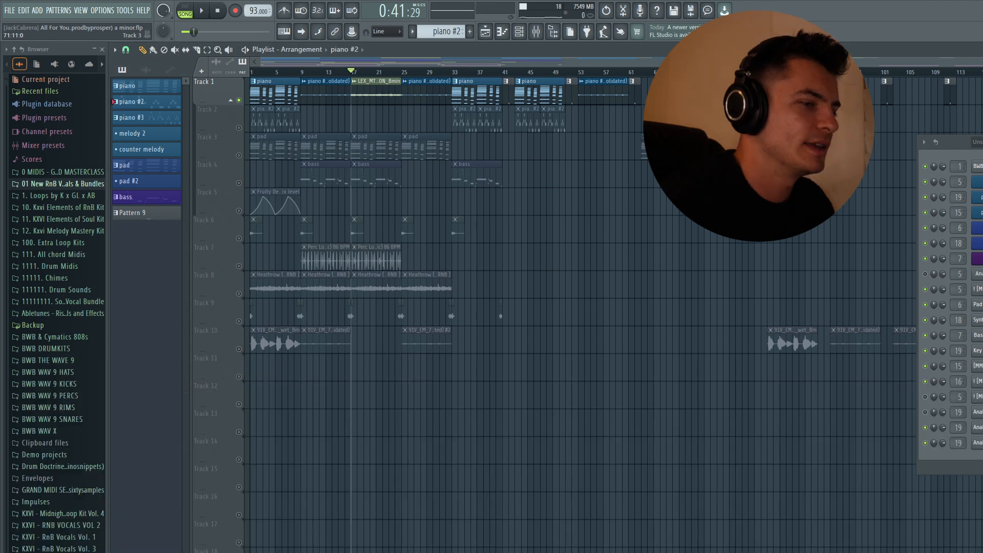
Step: Solo Track 2 briefly, restore all tracks and return the playhead to the start of the arrangement
right_click(239, 129)
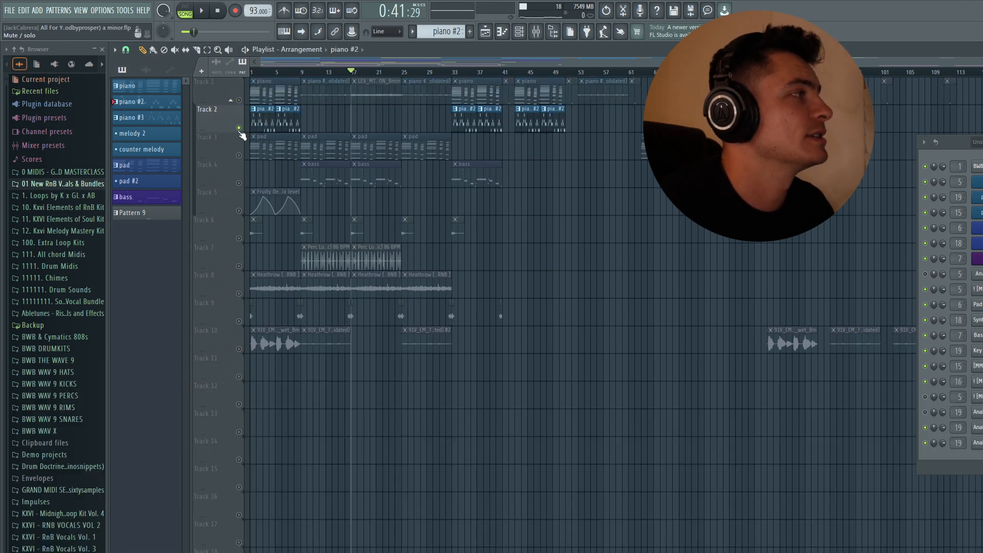
right_click(239, 128)
key(Home)
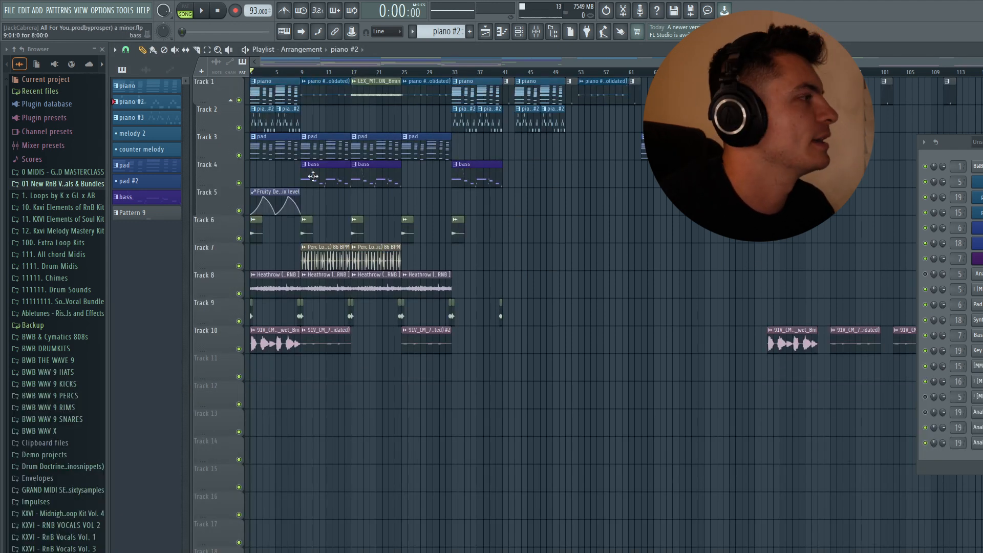
click(126, 50)
click(136, 75)
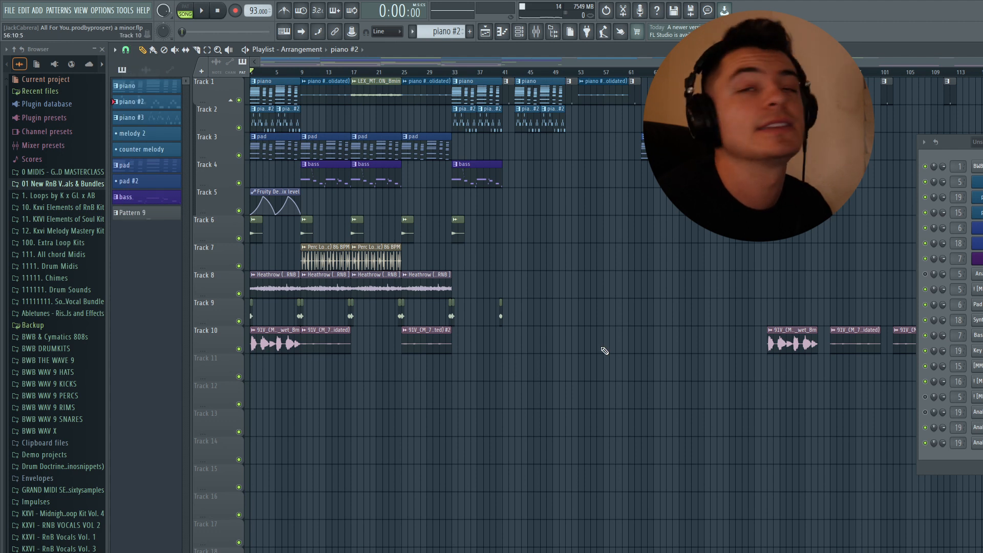
Step: Solo Track 10 and play its audio clips from the start and from bar 9
right_click(239, 348)
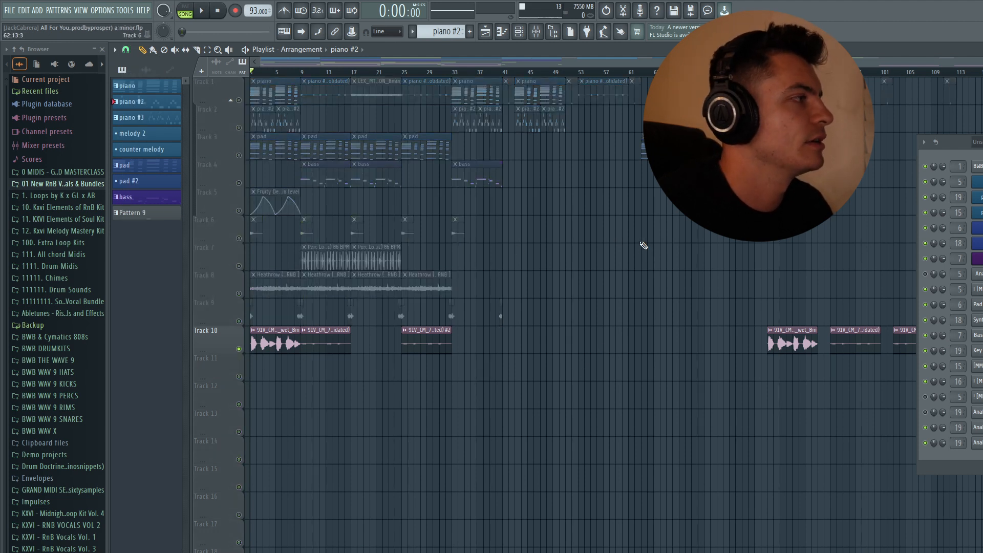
key(space)
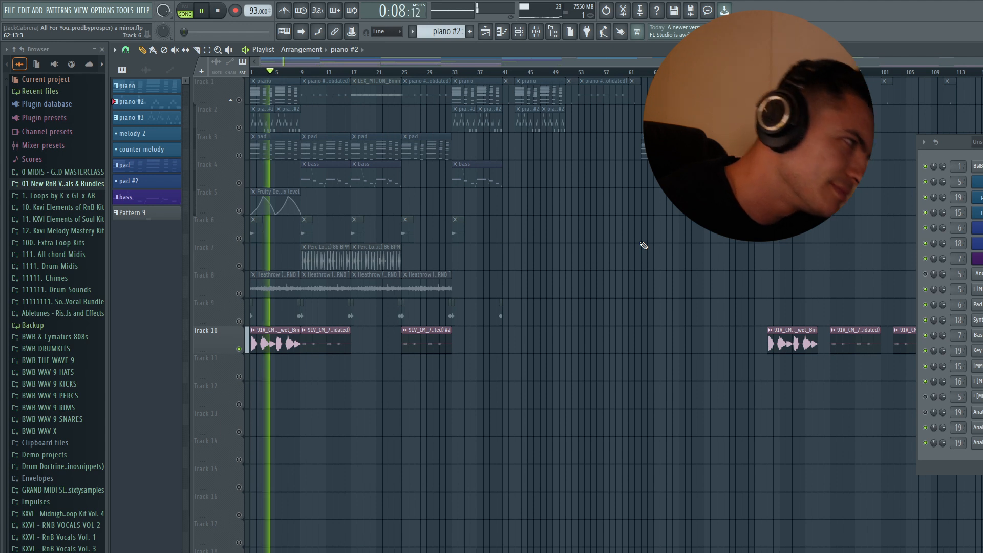
key(space)
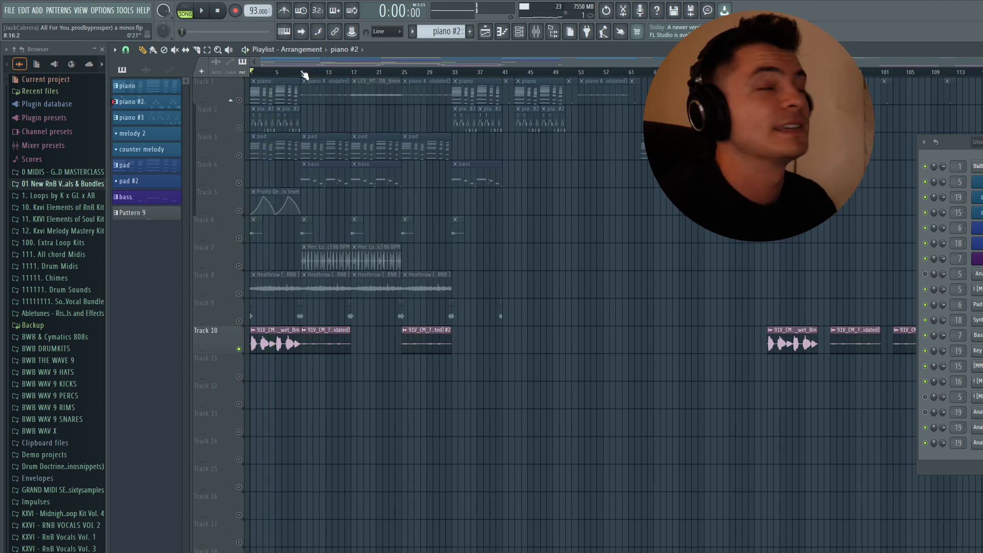
click(302, 73)
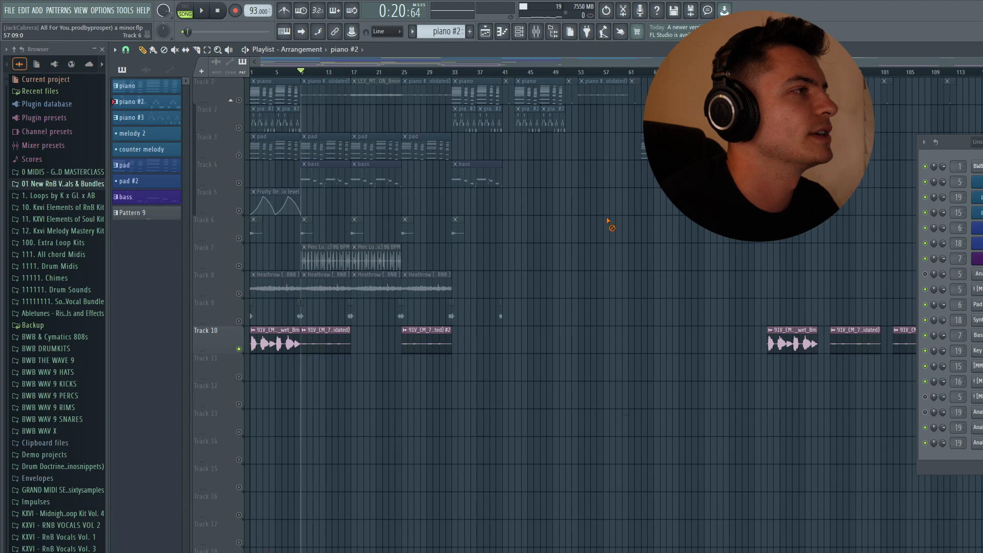
key(space)
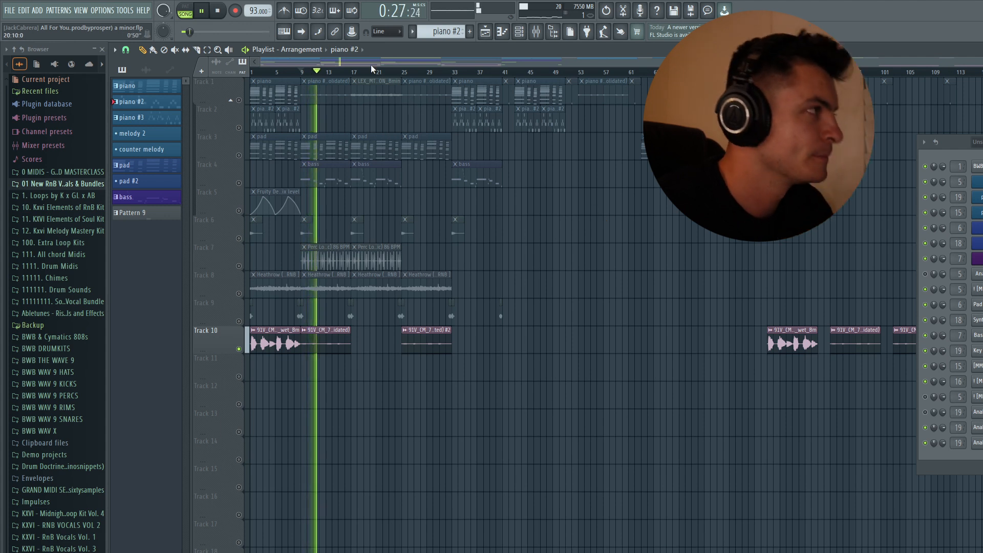
key(space)
Step: Play the soloed Track 10 clip from bar 25, stop it and move the playhead to bar 23
click(403, 72)
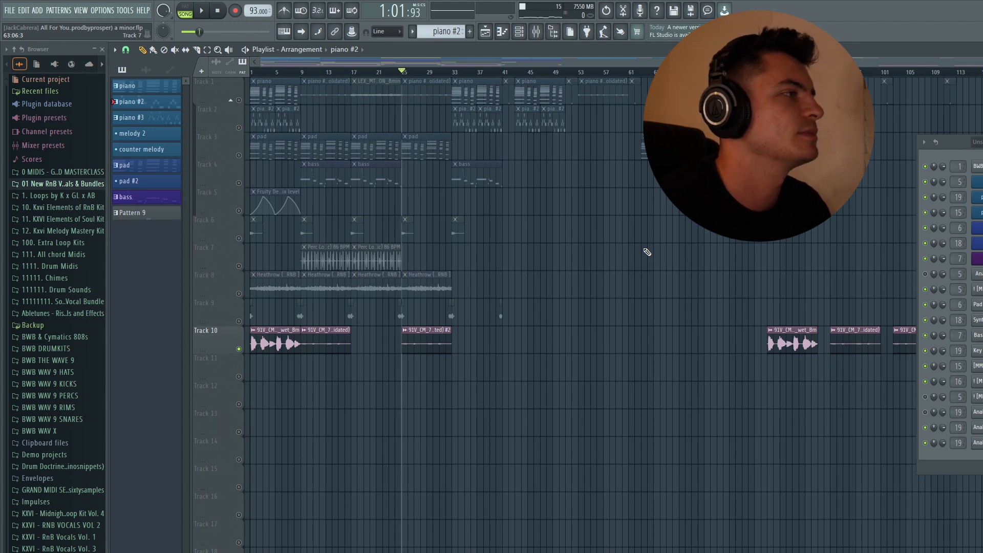
key(space)
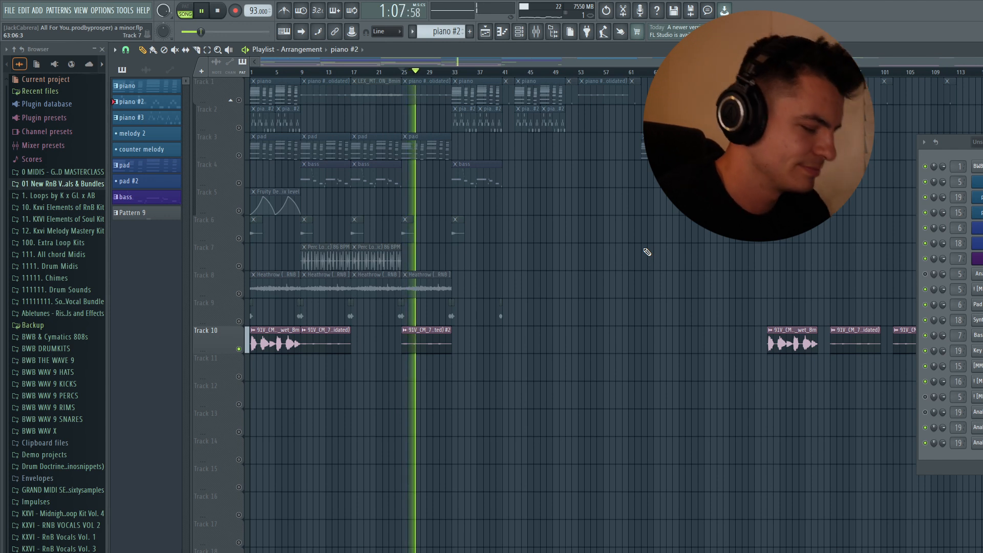
key(space)
click(388, 72)
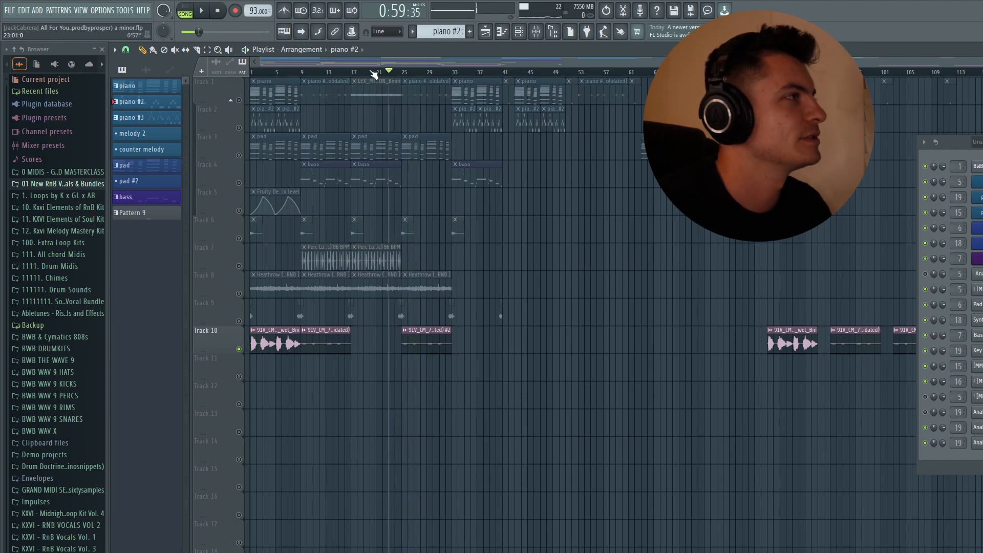
key(space)
Step: Show the mixer, play the first Track 10 clip to locate its channel, and inspect the RC-20 Retro Color on Insert 11
key(F9)
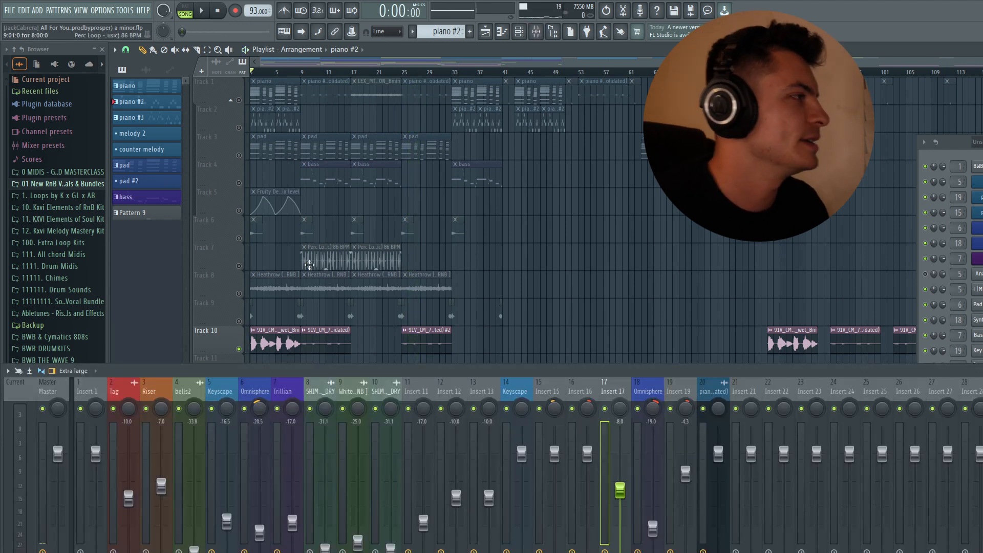
drag(337, 369, 338, 357)
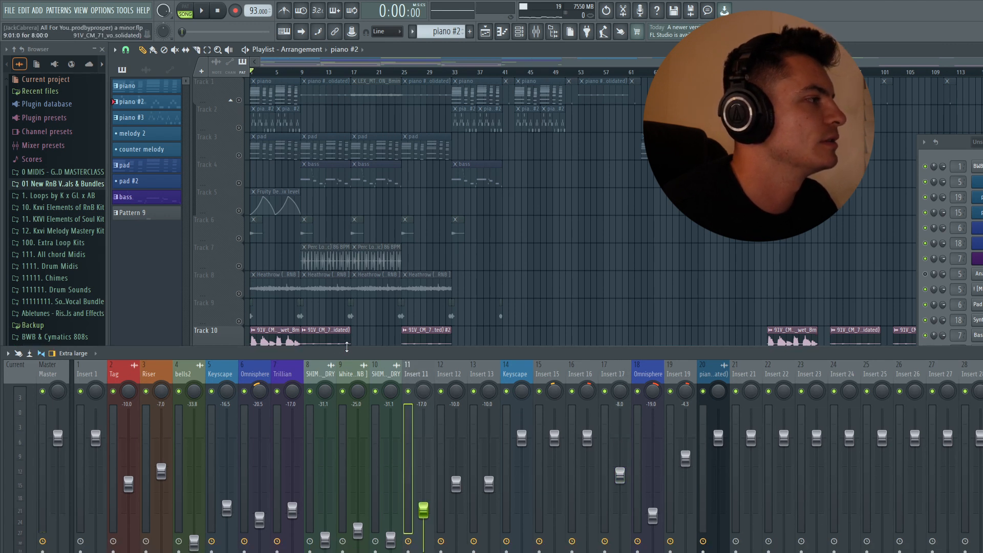
drag(346, 347, 347, 363)
key(space)
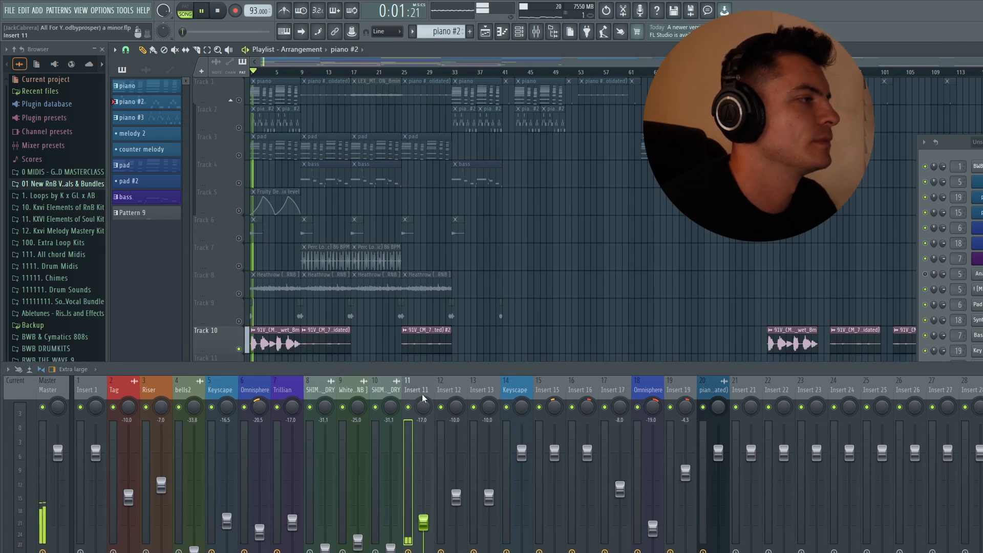
key(space)
click(423, 550)
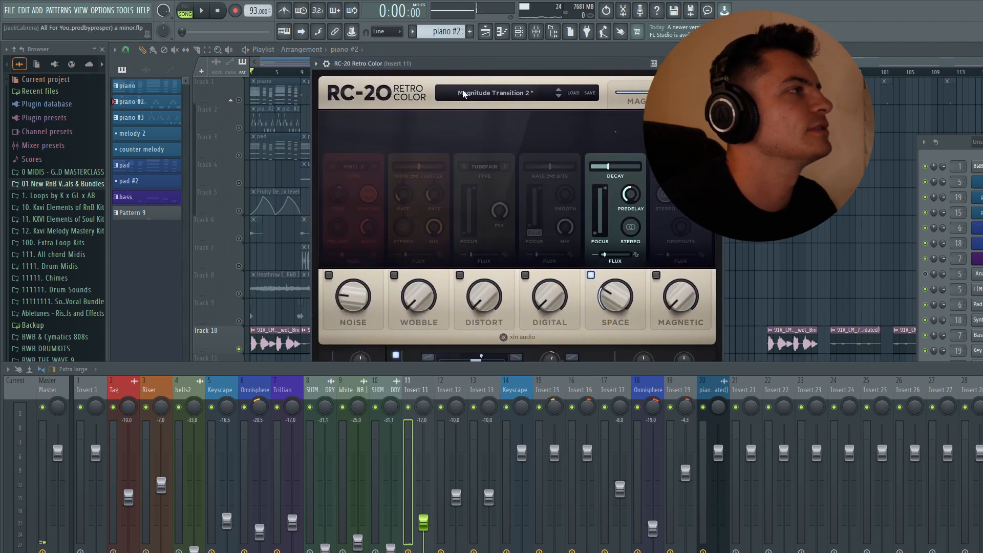
key(Escape)
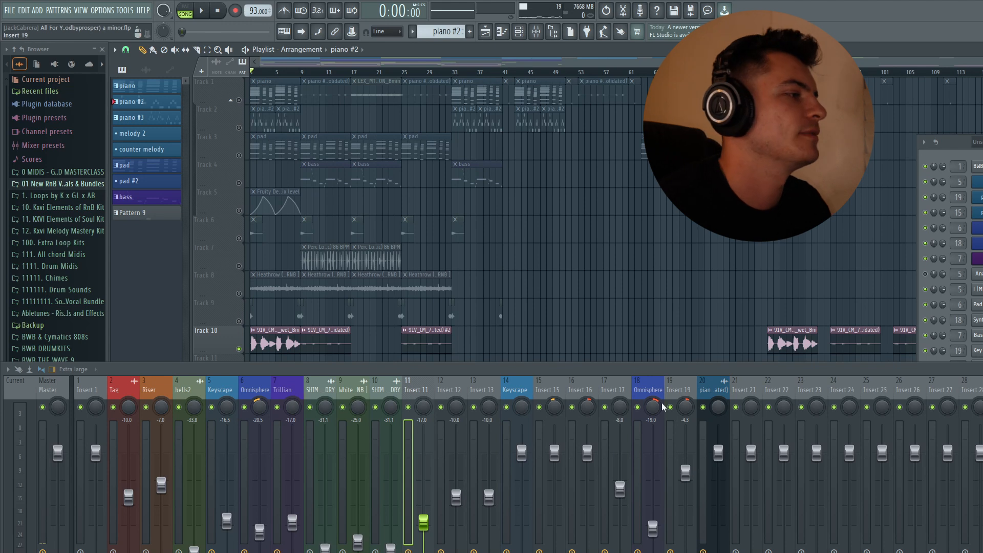
Step: Inspect the Decimort 2 and ValhallaVintageVerb settings on Insert 11 and close both plugin windows
click(980, 435)
drag(495, 163, 459, 97)
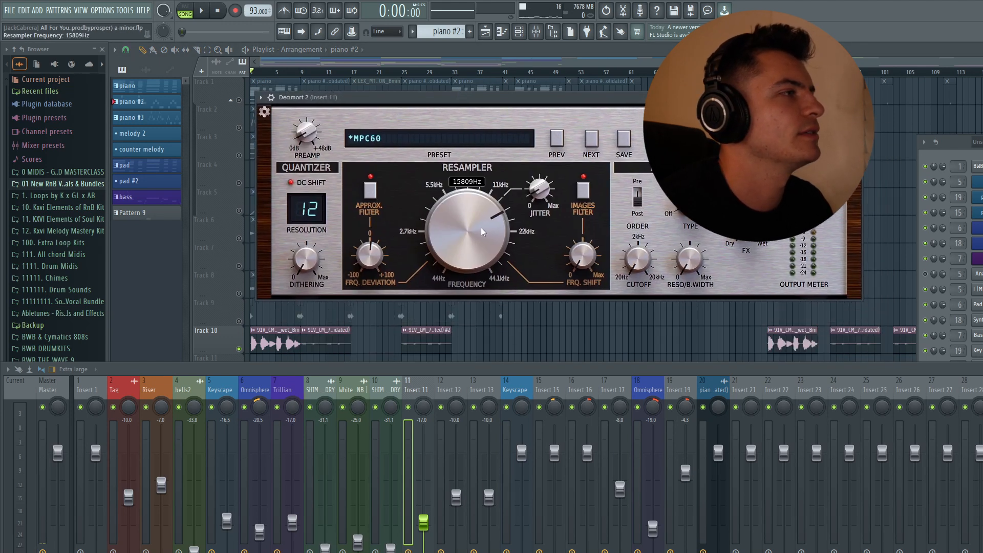
key(Escape)
click(980, 450)
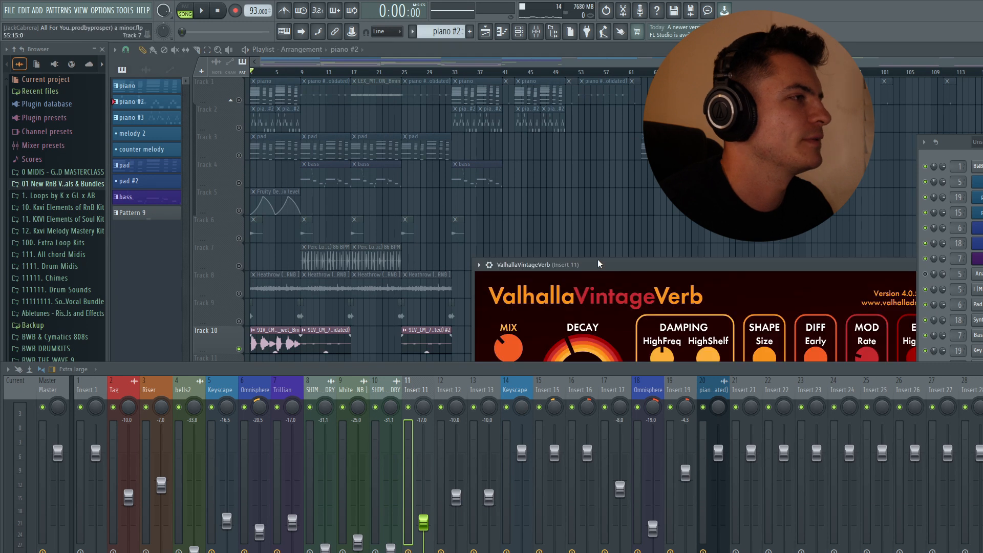
drag(598, 264, 472, 100)
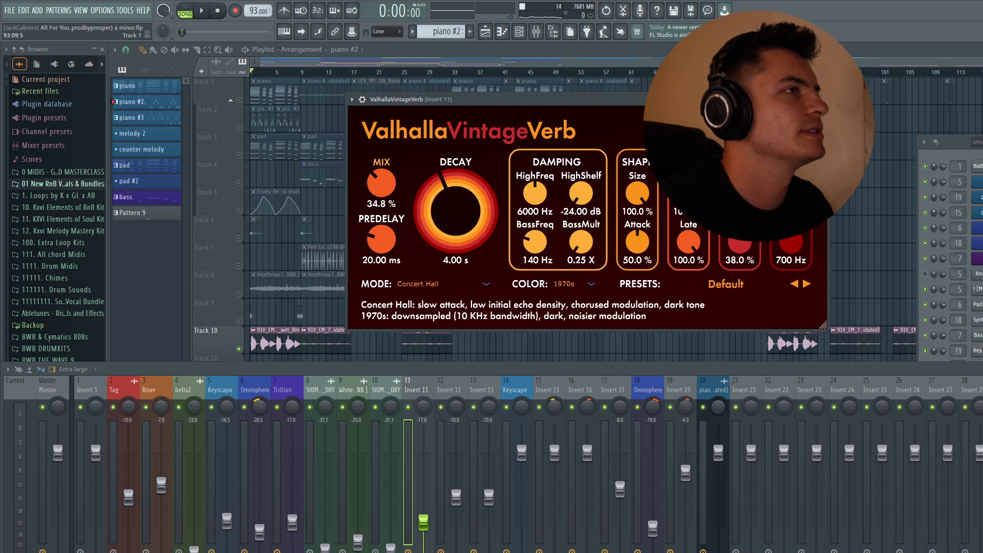
click(820, 100)
Step: Inspect the H-Delay settings and the Fruity Parametric EQ 2 curve on Insert 11, closing each window
click(502, 548)
drag(515, 321, 480, 122)
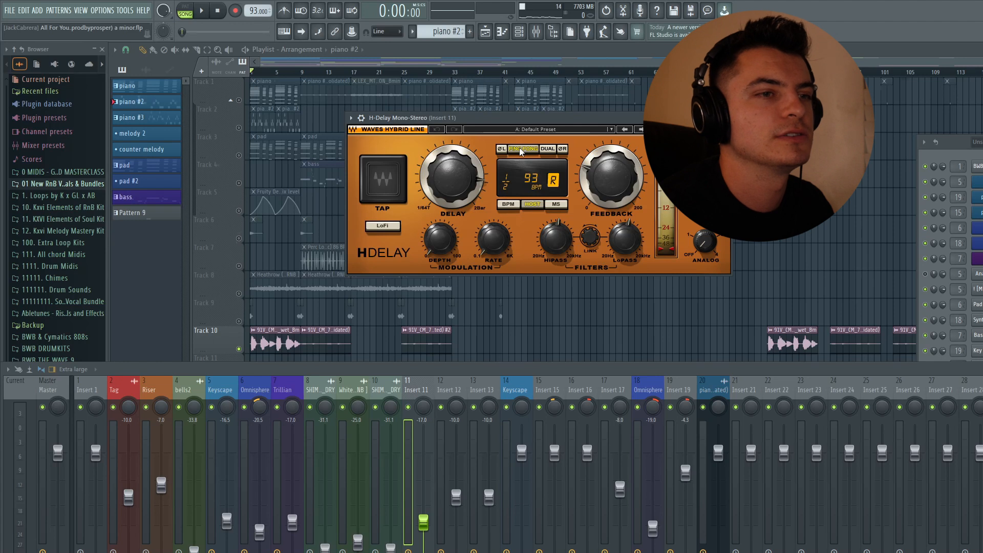
click(725, 118)
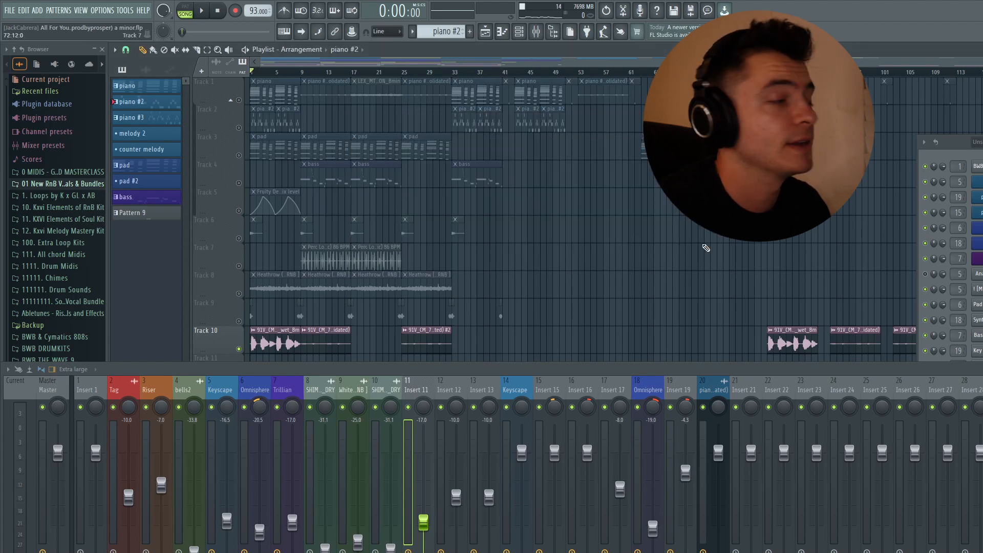
drag(471, 306, 472, 114)
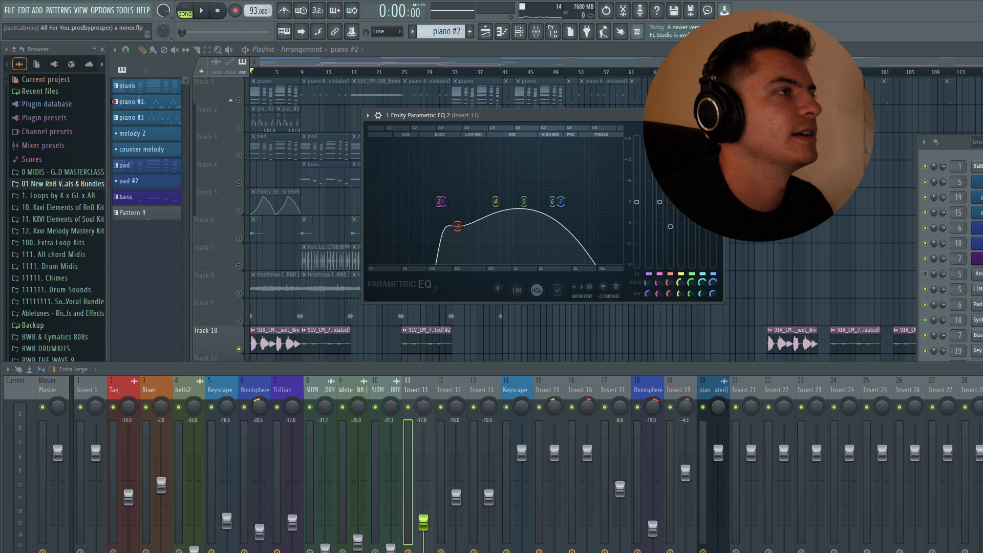
click(717, 115)
Step: Move the playhead to bar 9, select Insert 12 and inspect its Decimort 2 settings
click(302, 71)
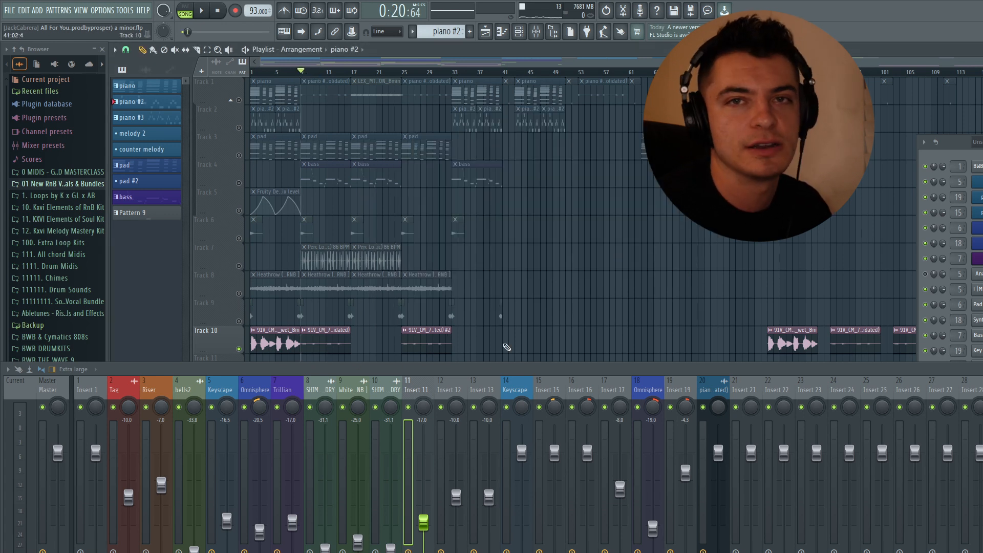
click(450, 390)
click(981, 425)
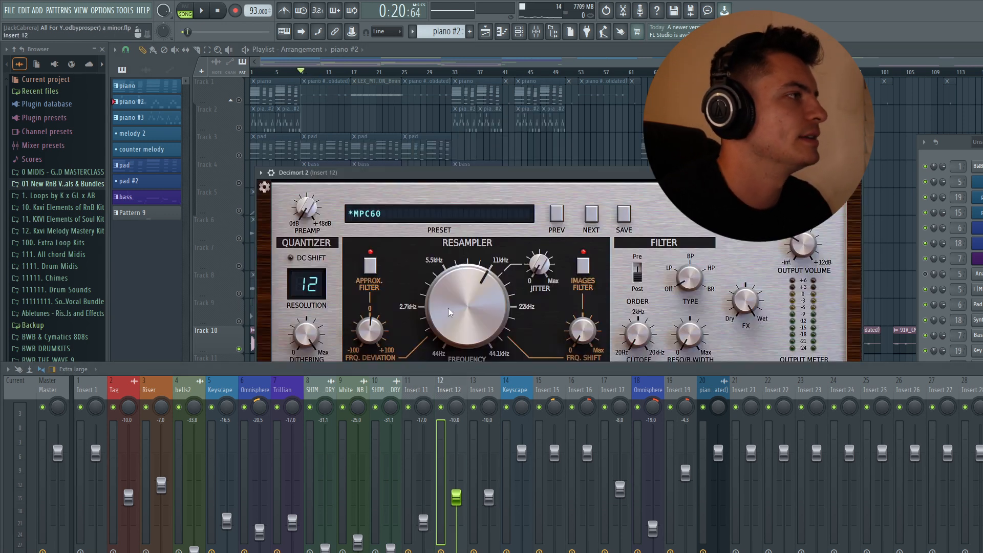
drag(413, 181, 419, 136)
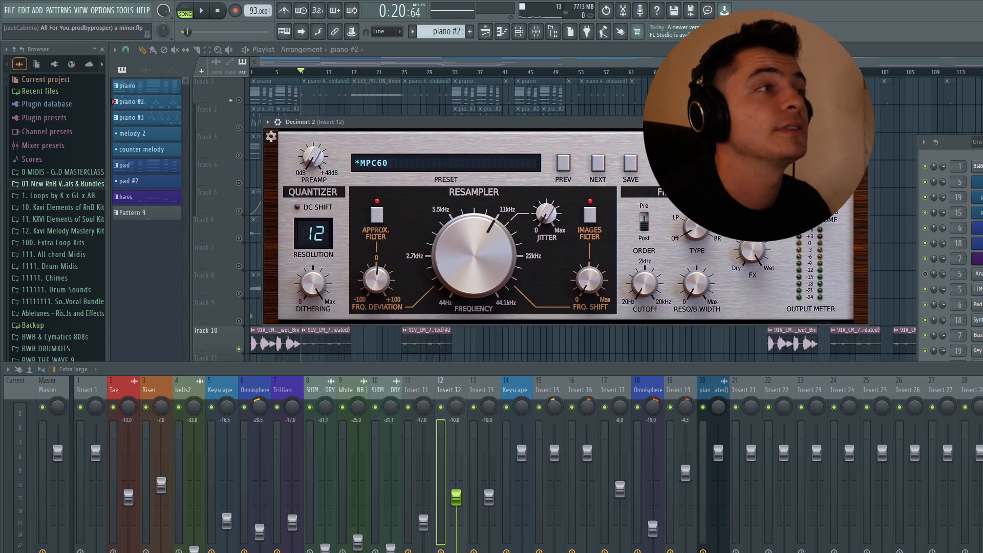
click(862, 122)
Step: Inspect the next effect and the Fruity Parametric EQ 2 curve on Insert 12, closing each window
click(981, 438)
drag(497, 199, 493, 143)
click(784, 142)
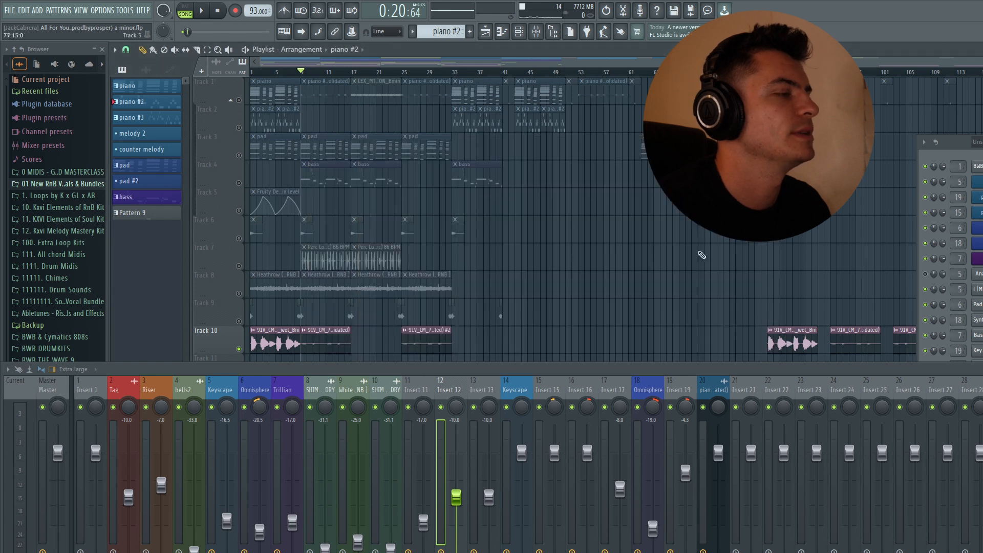
click(982, 420)
drag(437, 202, 522, 169)
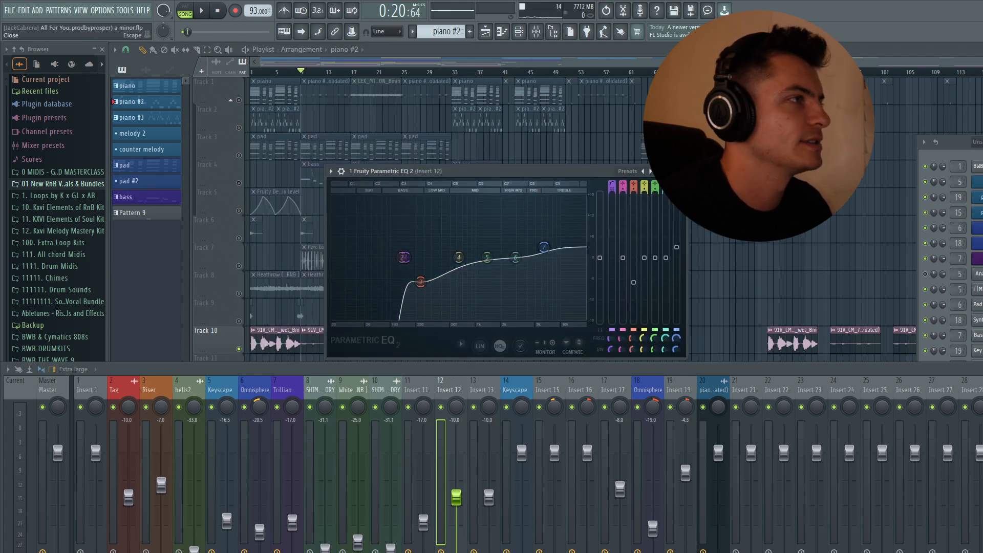
click(679, 171)
Step: Move the playhead to bar 25 and point out the Track 10 clips at bars 1 and 9 in turn
click(402, 71)
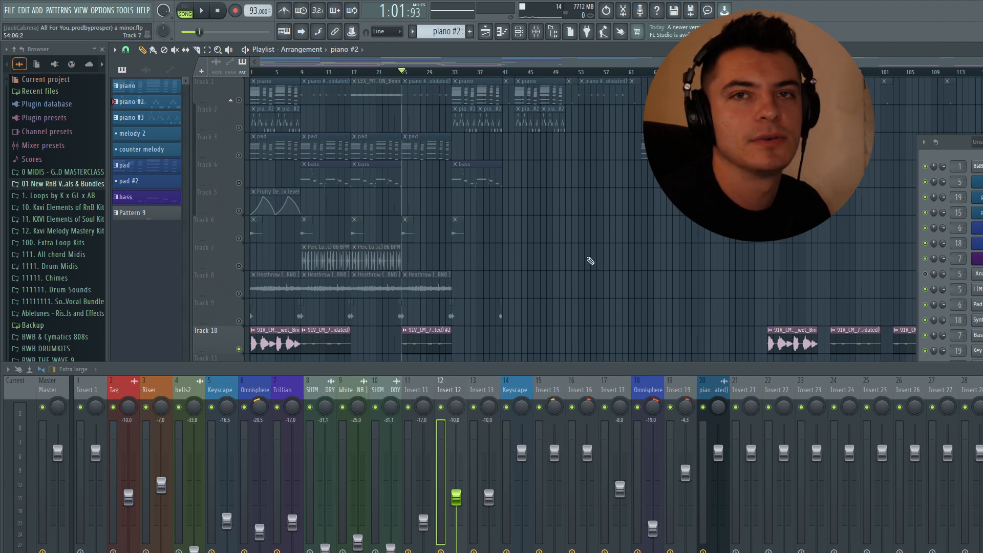
click(275, 335)
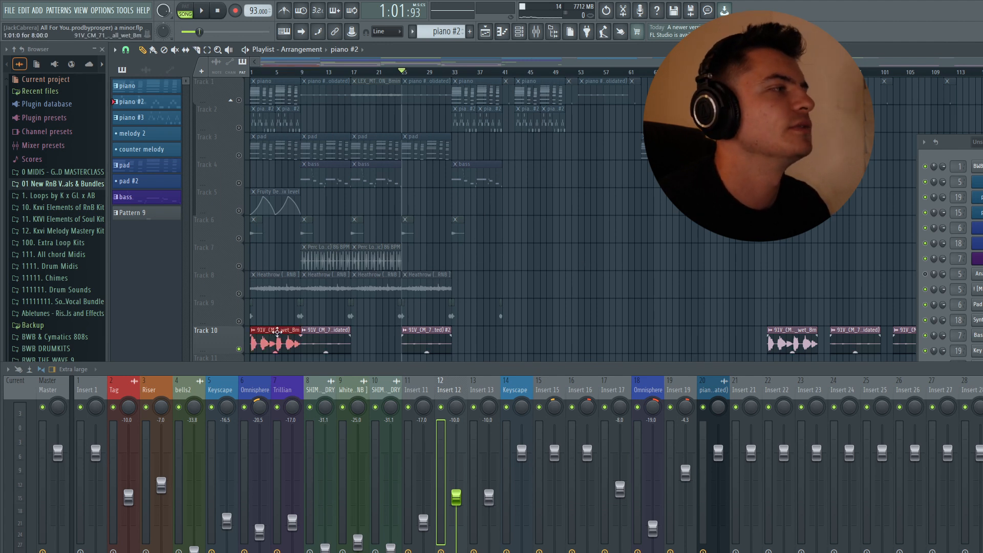
click(565, 270)
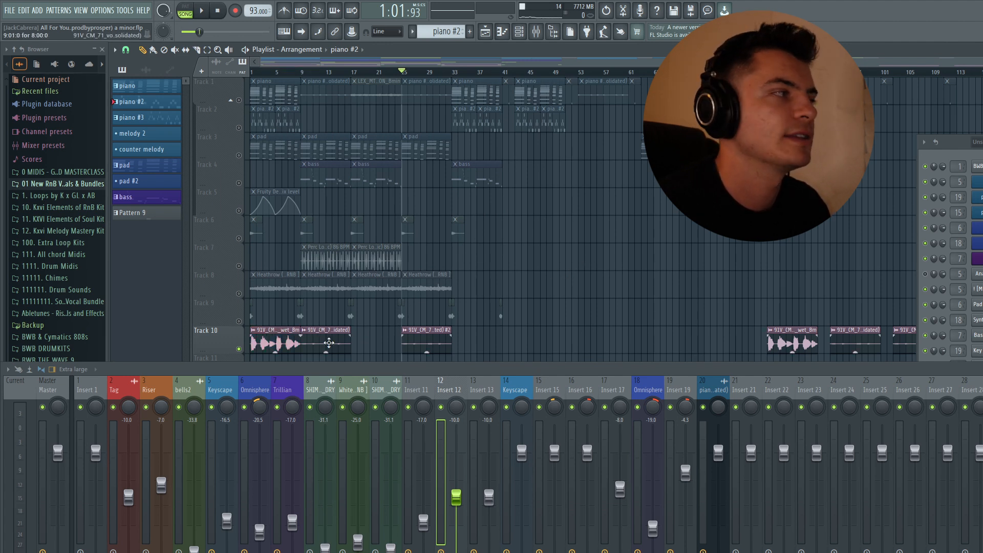
click(277, 343)
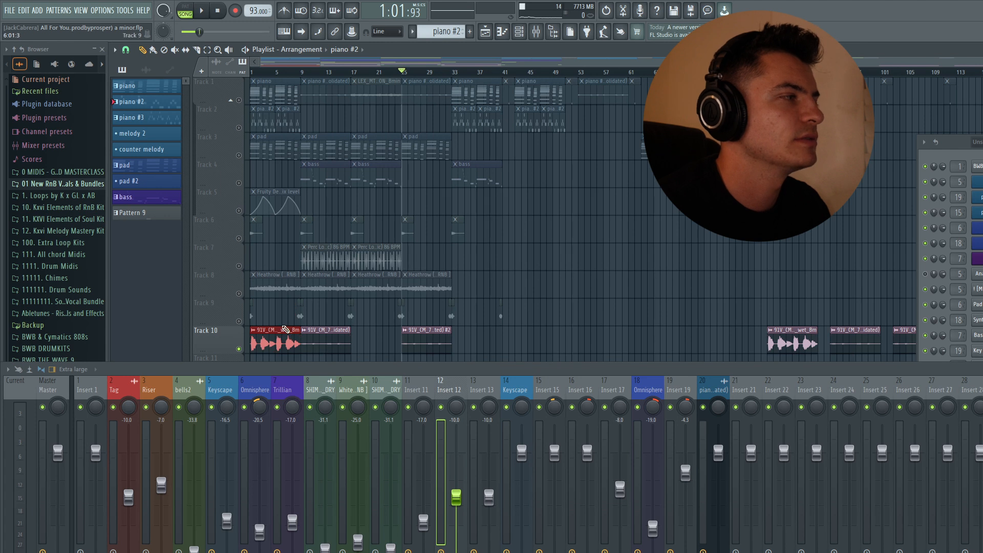
click(522, 249)
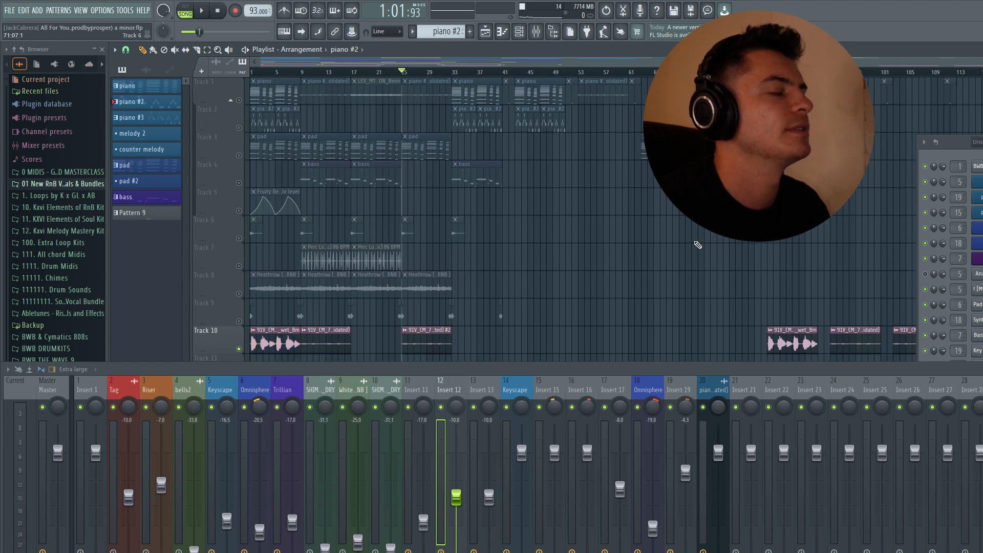
click(334, 343)
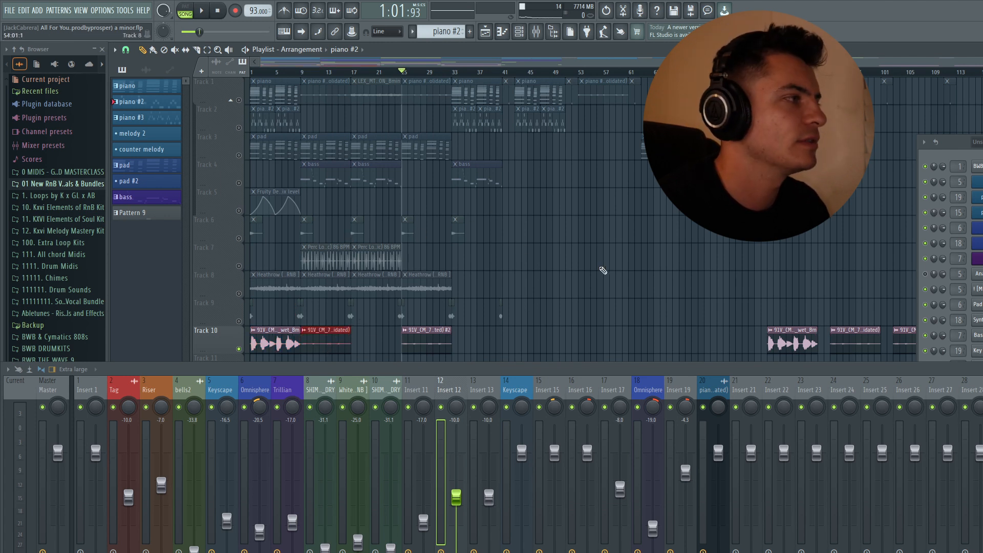
ctrl+click(601, 267)
click(295, 333)
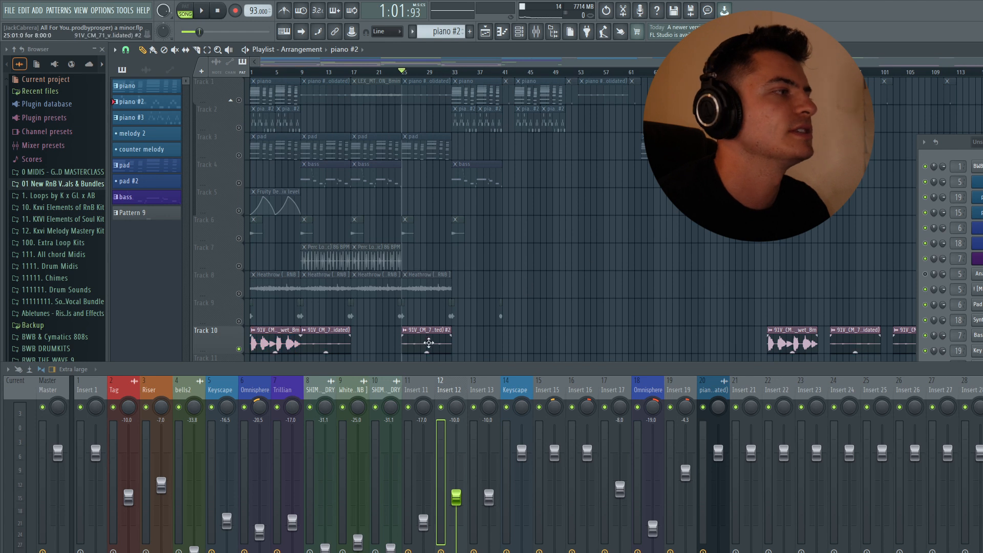
Step: Select Insert 13 and inspect the Decimort 2 resampler frequency, closing the plugin window
click(476, 393)
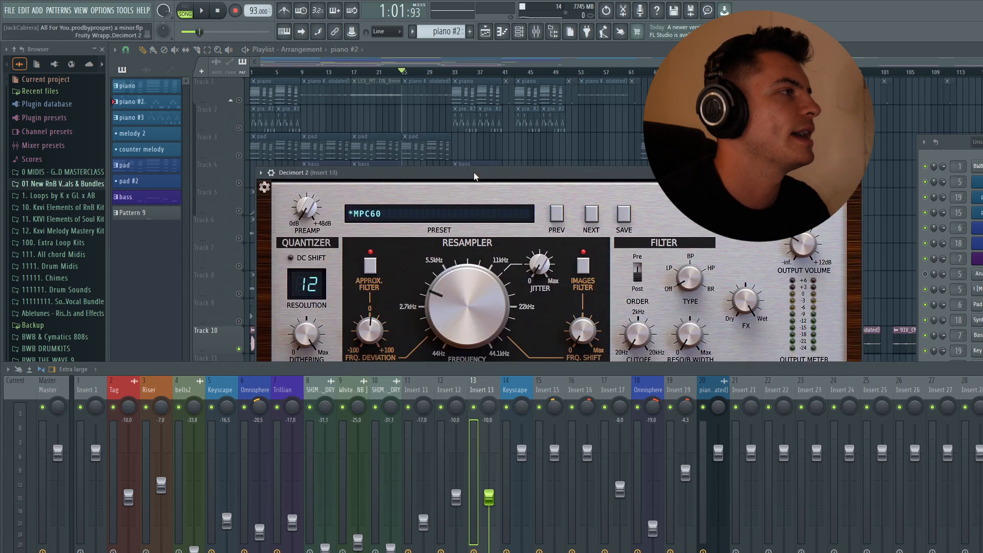
drag(474, 174, 472, 112)
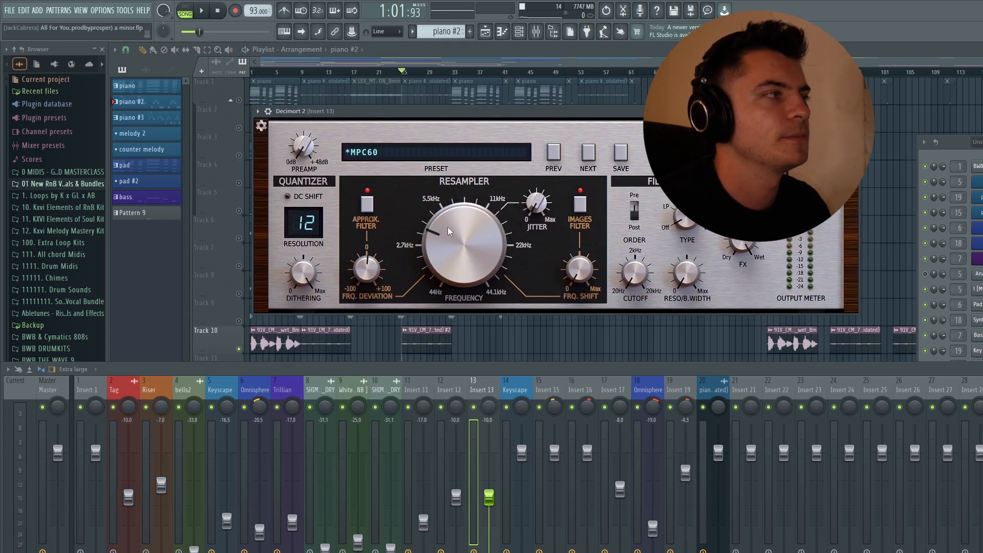
drag(449, 239, 449, 241)
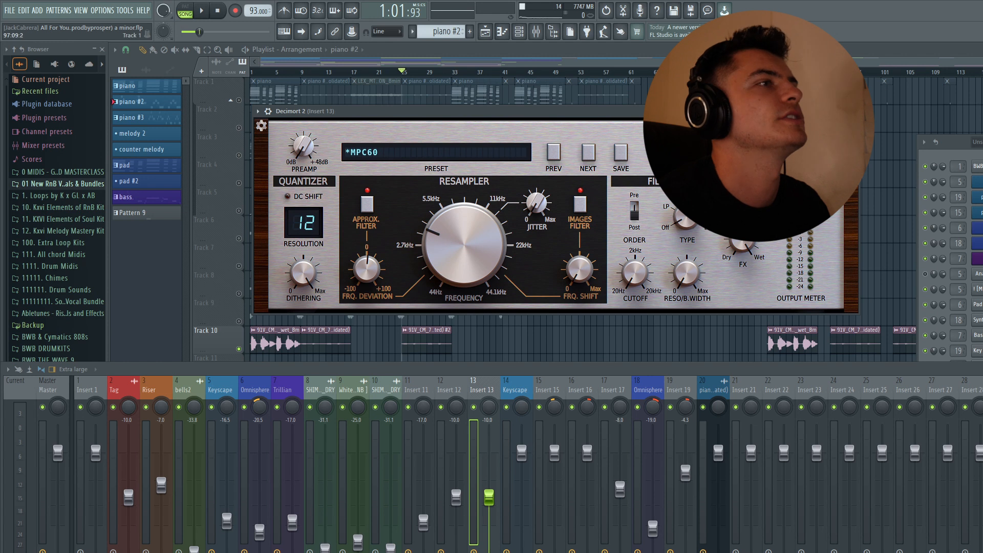
click(853, 111)
Step: Inspect the ValhallaVintageVerb and H-Delay settings on Insert 13 and close both windows
click(980, 441)
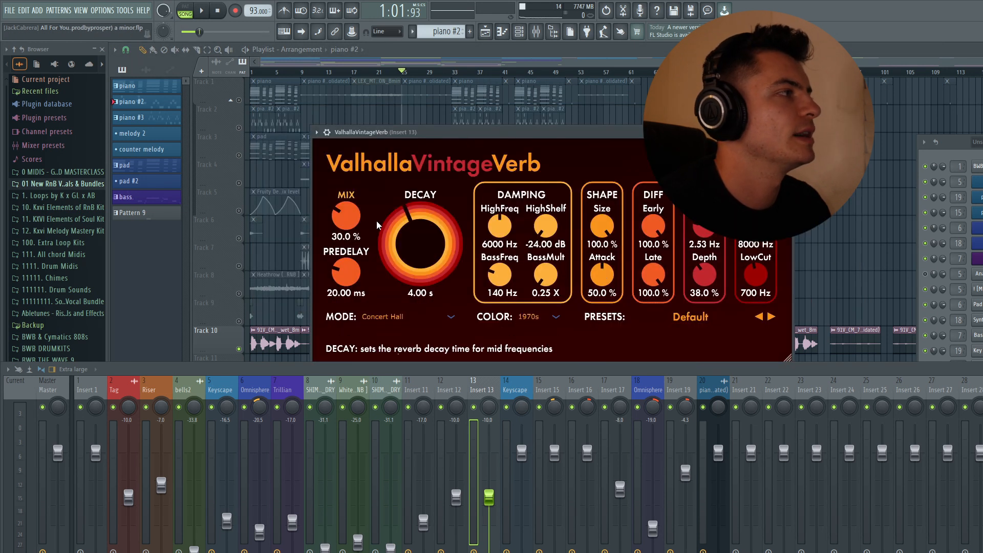
click(786, 132)
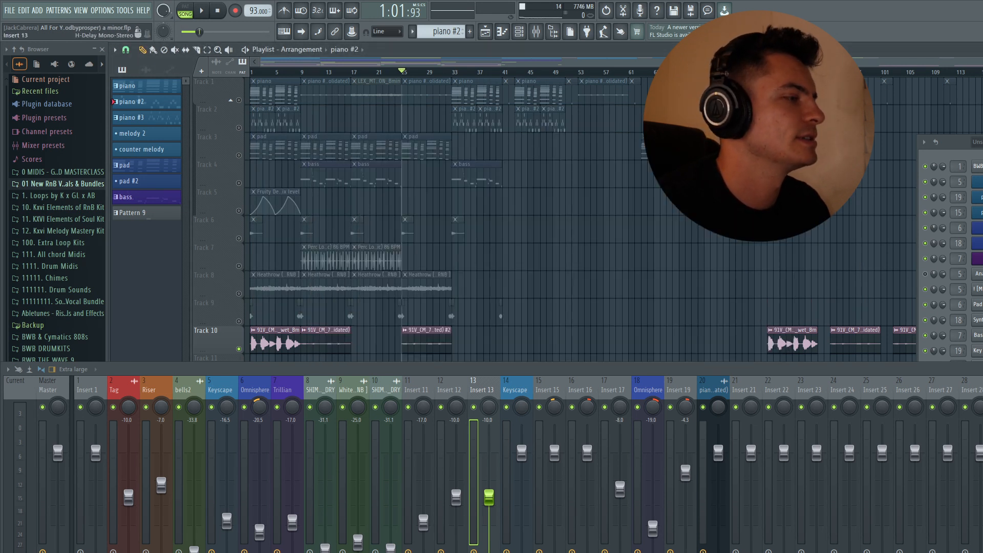
click(980, 455)
drag(505, 179, 491, 175)
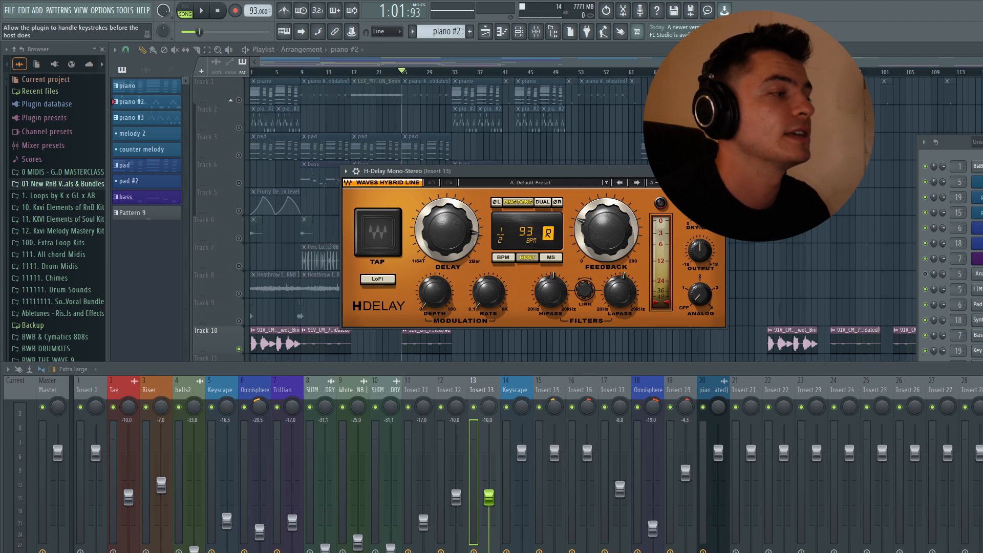
click(720, 171)
Step: Inspect the ShaperBox 3 sidechain volume curve and the Fruity Parametric EQ 2 curve on Insert 13, closing each window
click(980, 470)
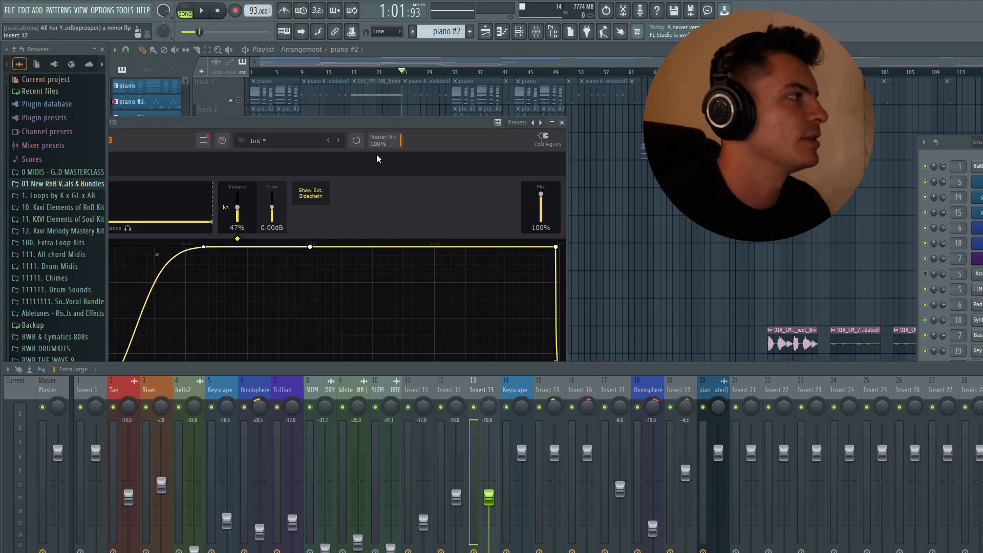
drag(256, 124, 497, 56)
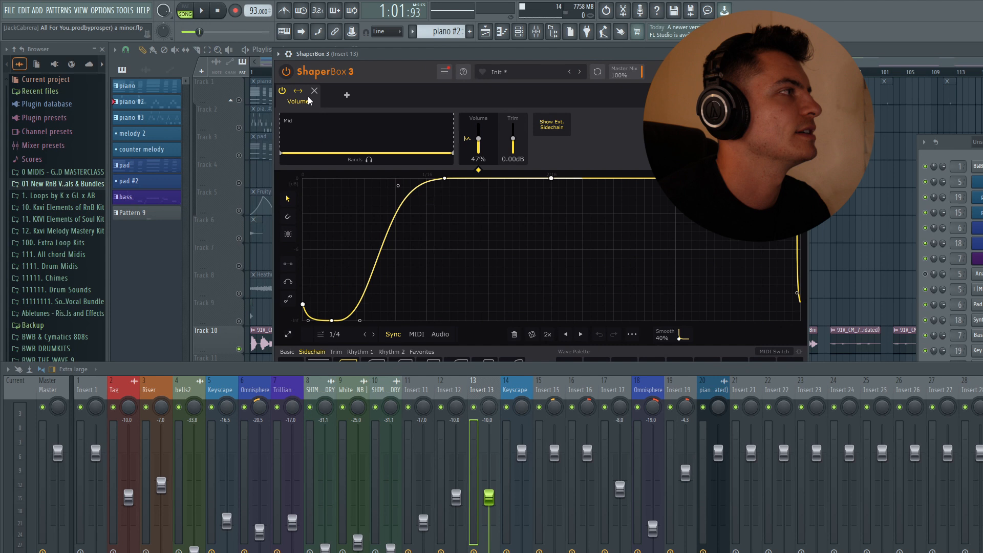
drag(352, 54, 351, 41)
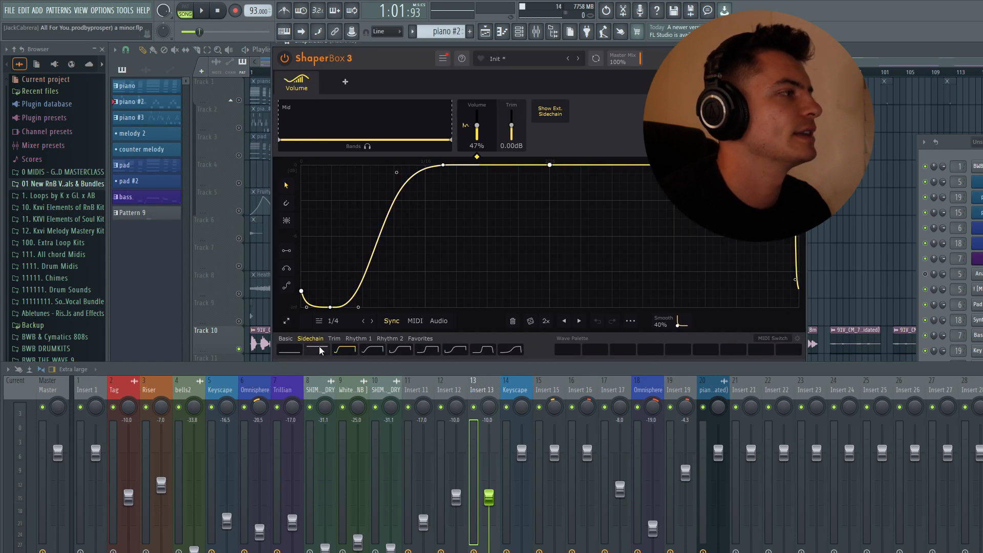
drag(332, 362, 371, 351)
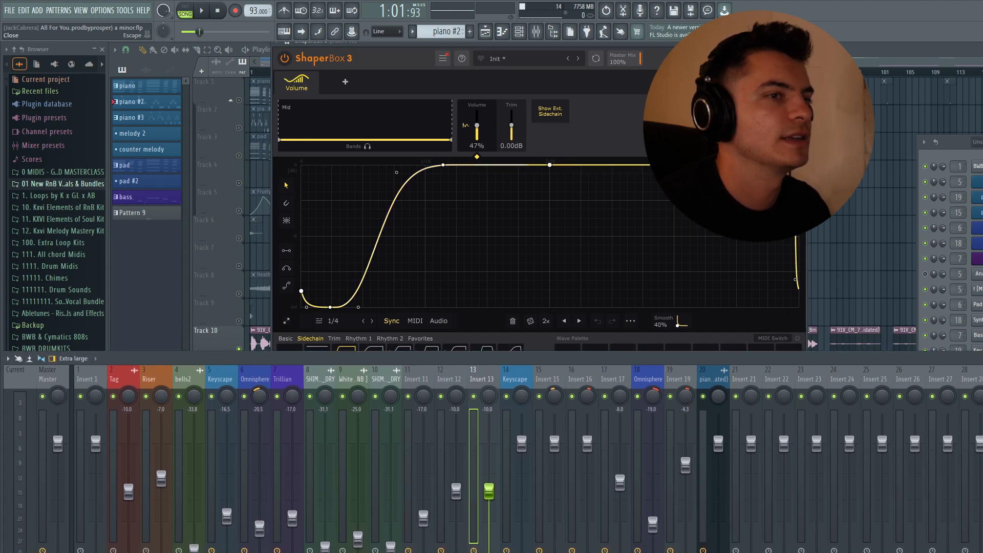
key(Escape)
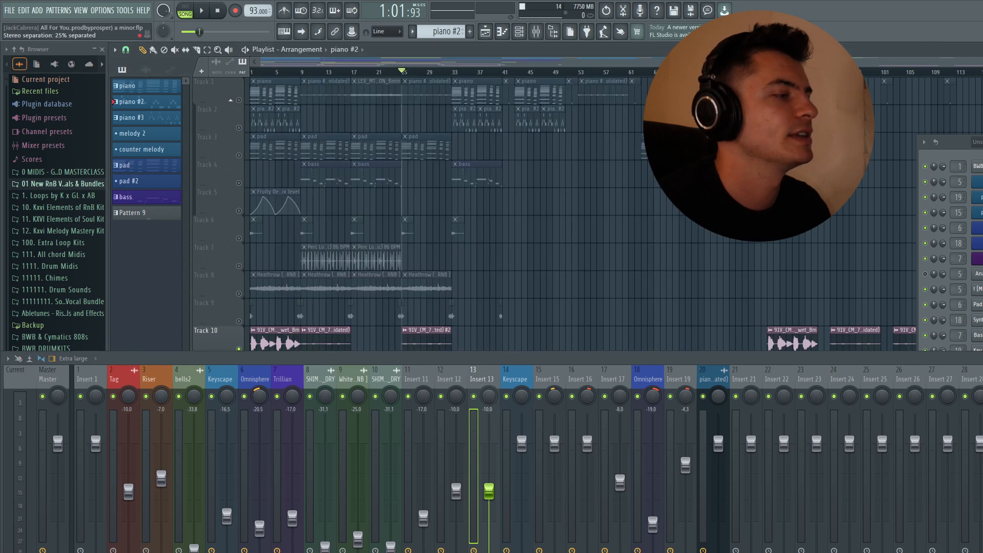
click(980, 404)
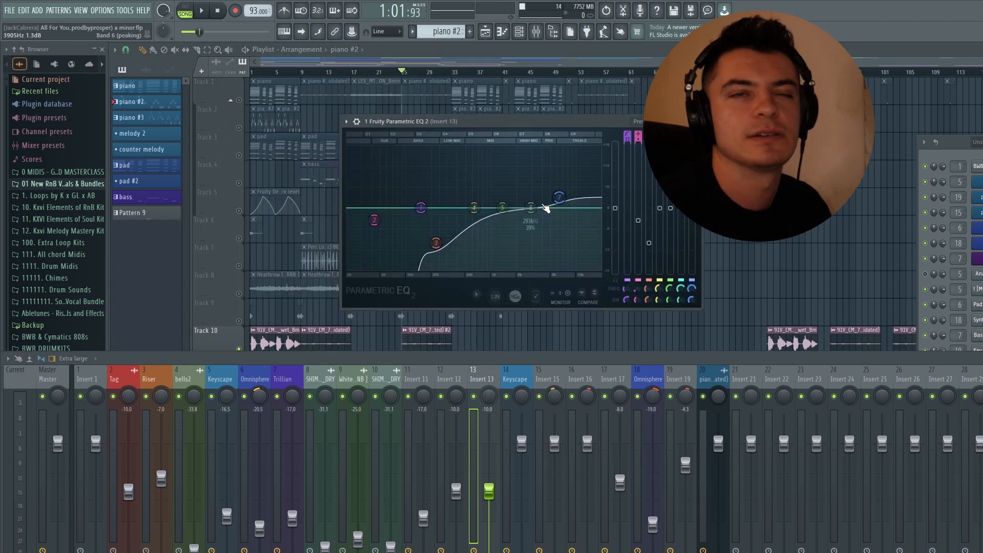
click(696, 122)
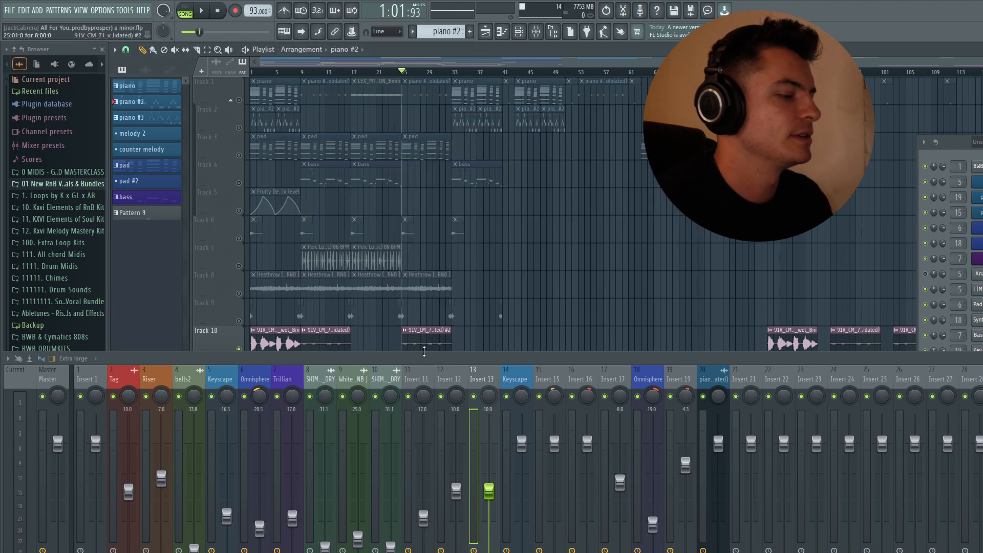
Step: Hide the mixer and play the full arrangement from the start with all tracks audible
key(F9)
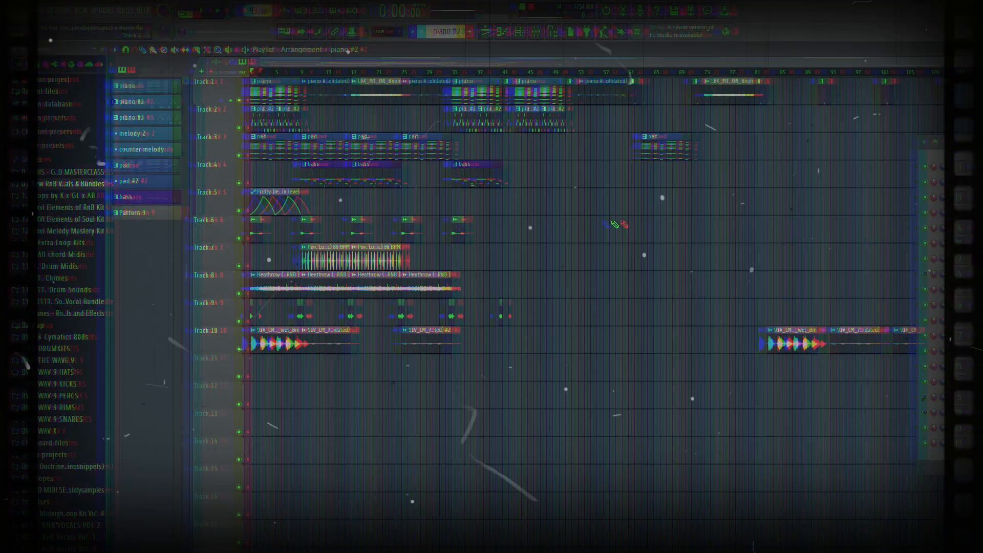
key(space)
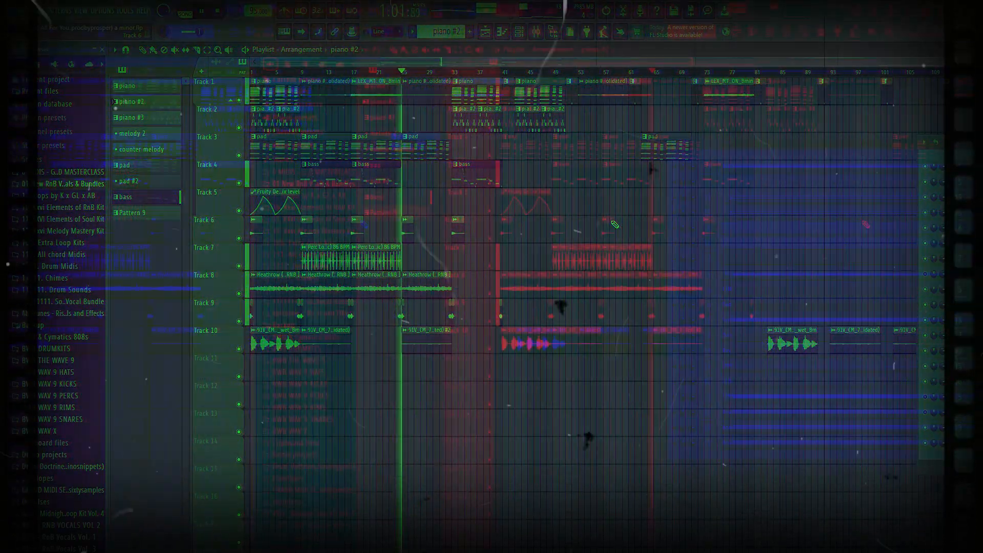
key(space)
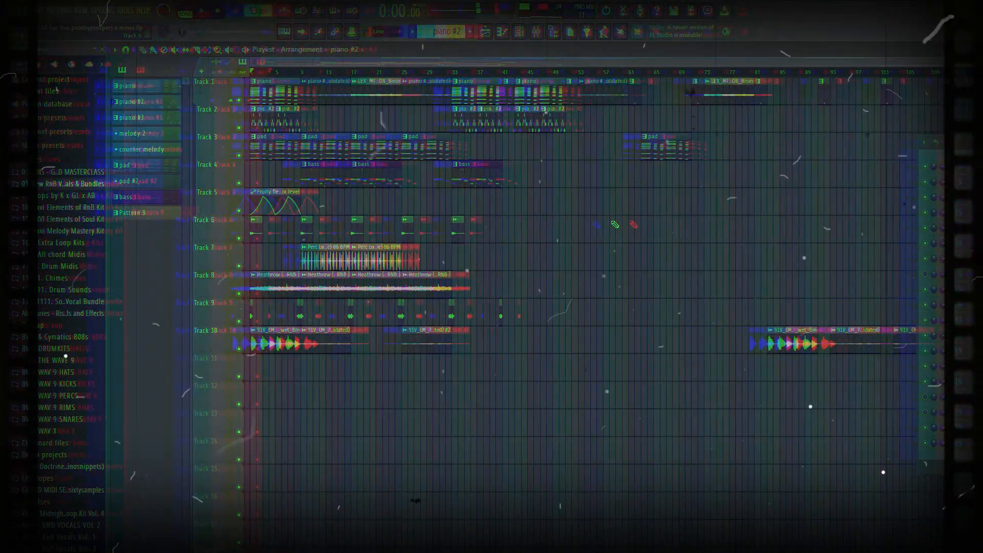